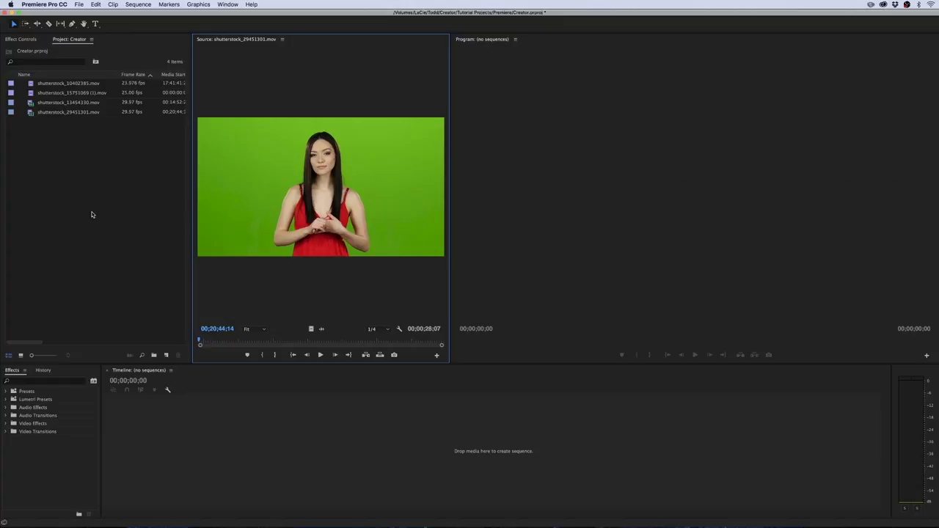
# Import the RS3012_Creator_Icons_End_Screens and RS3012_Creator_Light folders into the project and expand the RS3012_Creator_Light bin.
pyautogui.rightClick(58, 208)
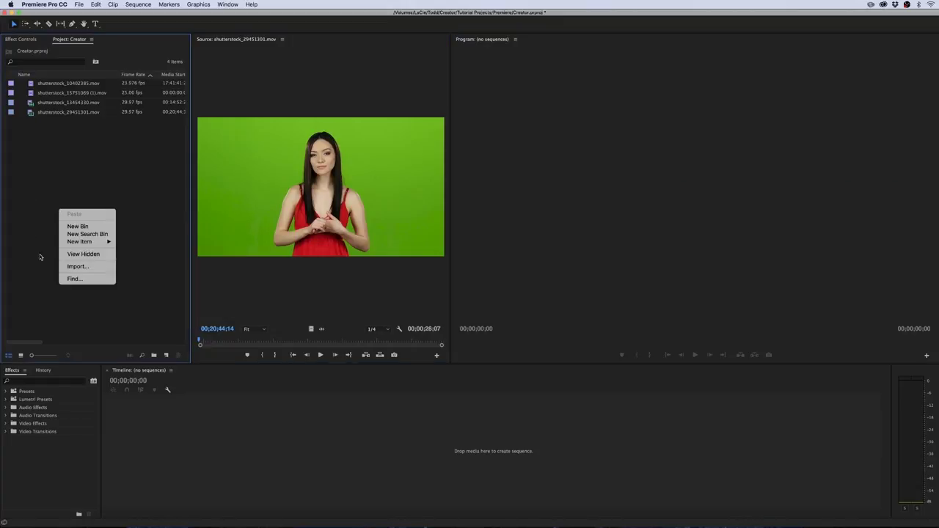
pyautogui.click(77, 267)
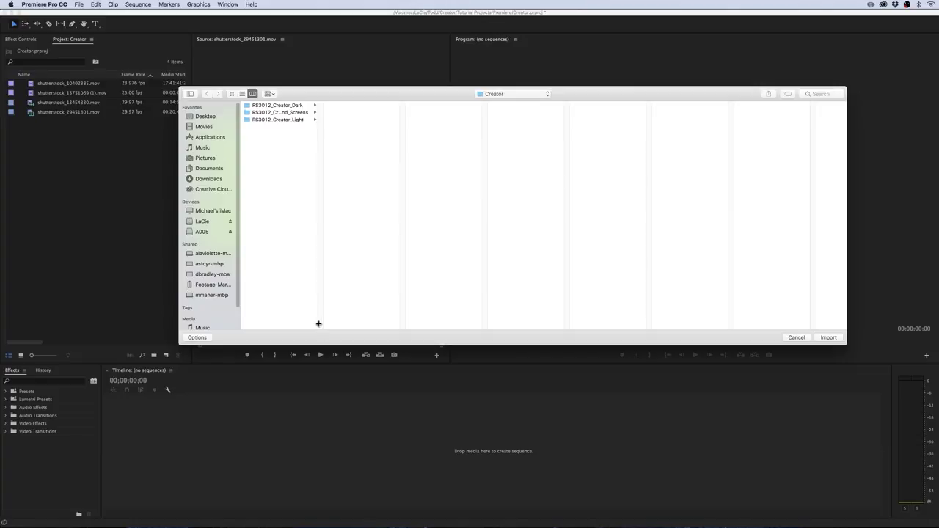
pyautogui.moveTo(321, 324); pyautogui.dragTo(375, 314)
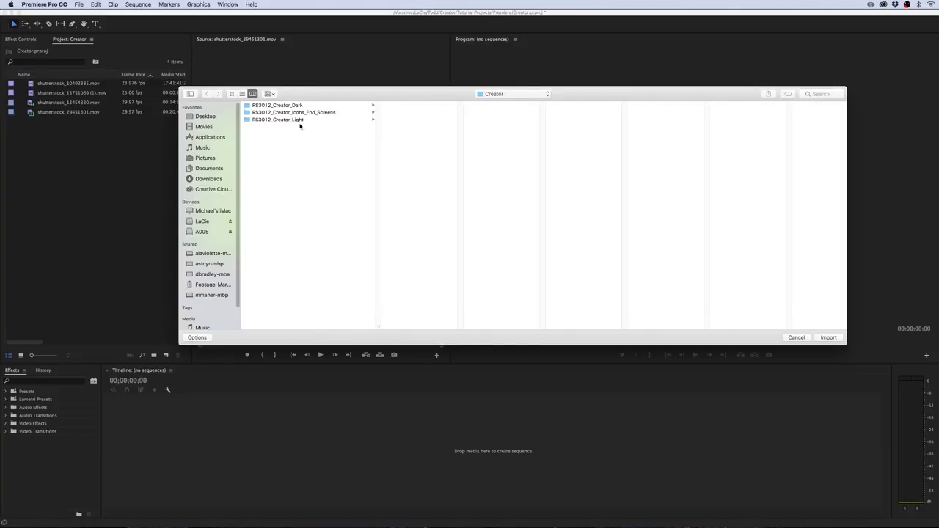
pyautogui.click(286, 112)
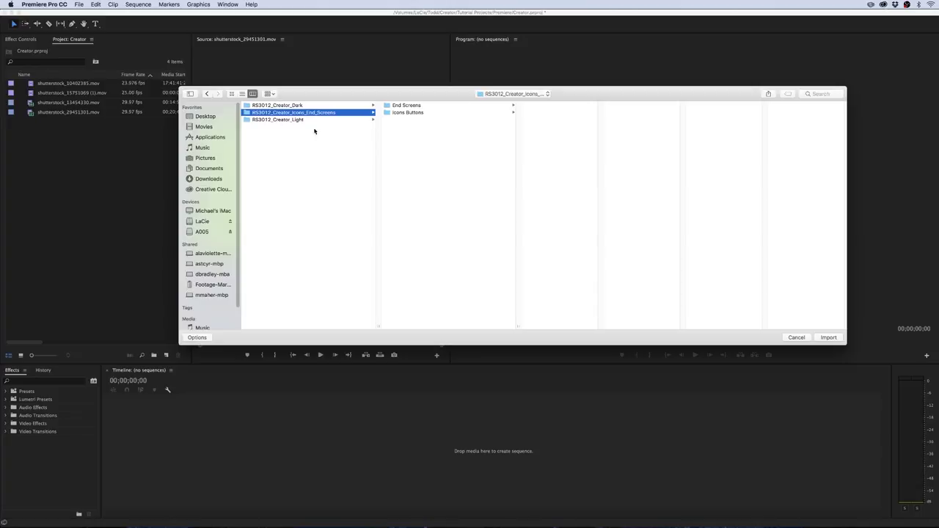
pyautogui.click(296, 275)
pyautogui.click(294, 120)
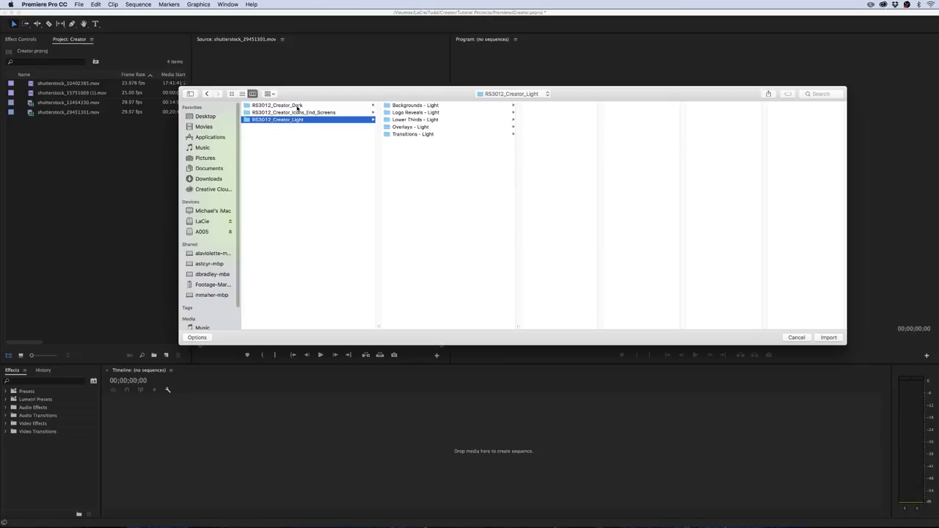
pyautogui.click(289, 137)
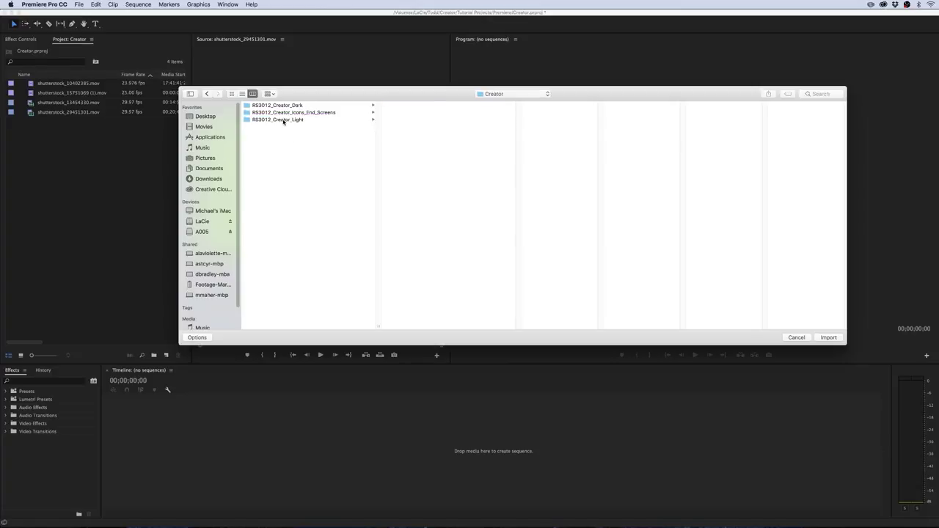
pyautogui.click(283, 120)
pyautogui.keyDown('shift'); pyautogui.click(315, 113); pyautogui.keyUp('shift')
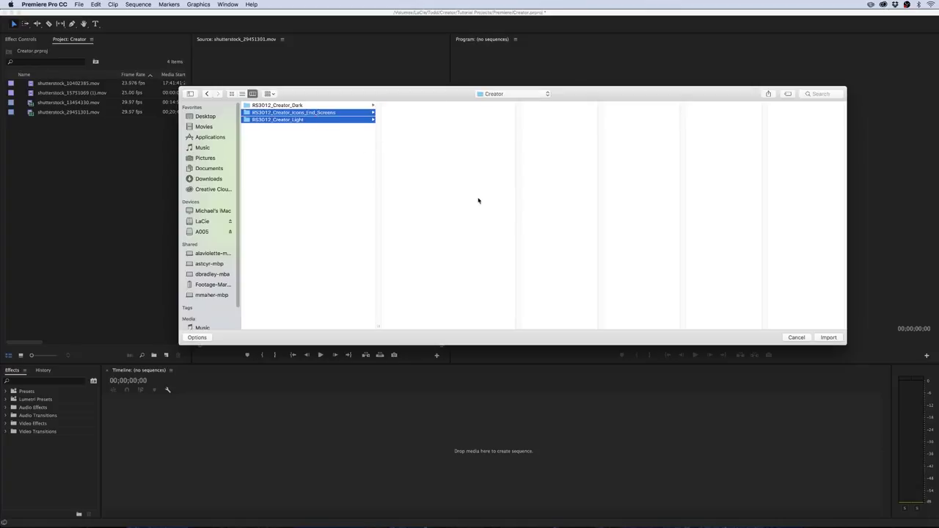
pyautogui.press('Return')
pyautogui.click(21, 83)
pyautogui.click(21, 93)
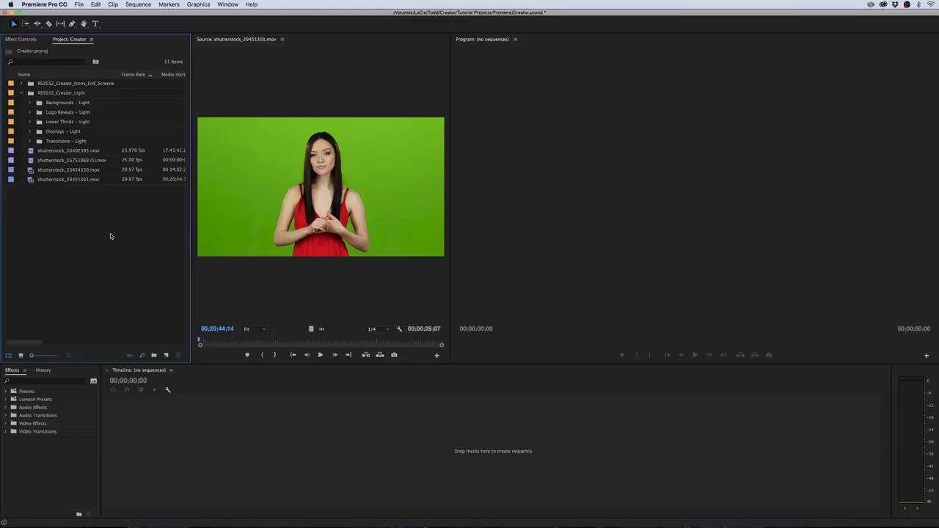
# Preview the clips shutterstock_10402385.mov, shutterstock_15751069 (1).mov and shutterstock_13454330.mov in the Source monitor.
pyautogui.doubleClick(31, 152)
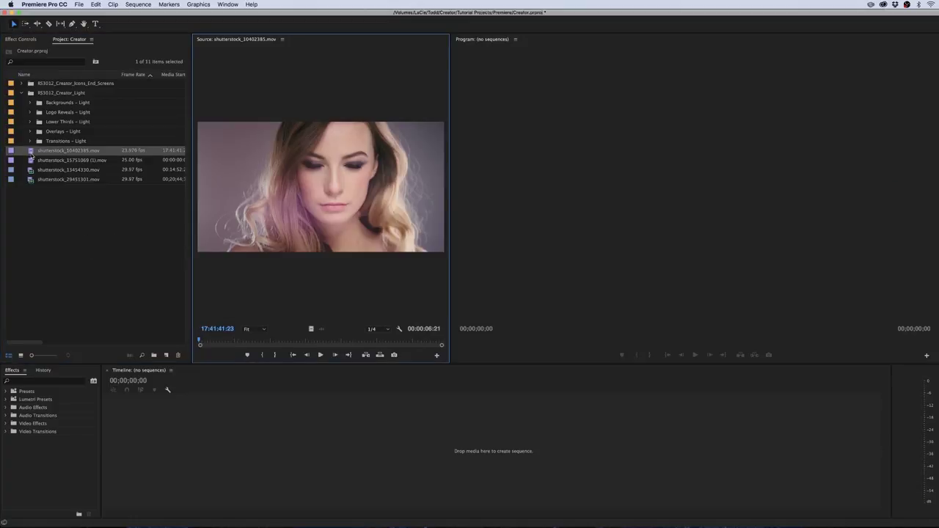
pyautogui.click(263, 341)
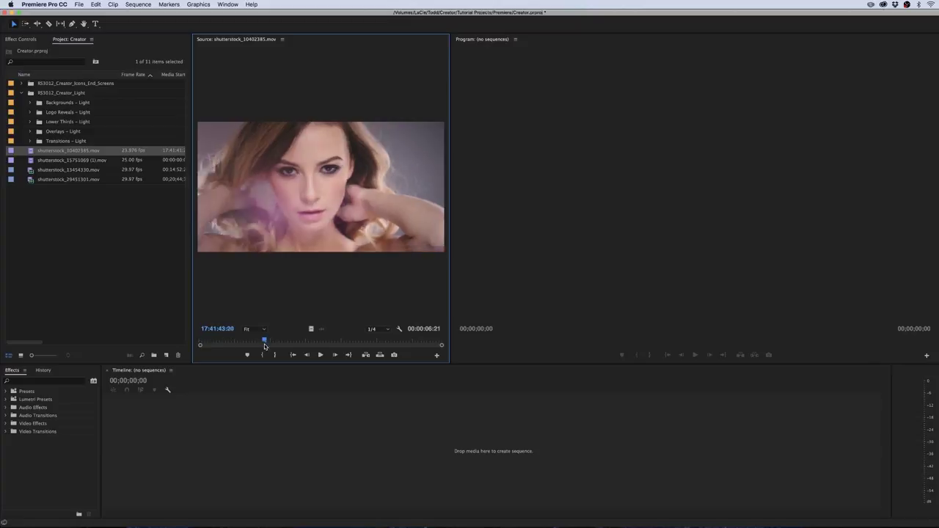
pyautogui.doubleClick(33, 163)
pyautogui.press('space')
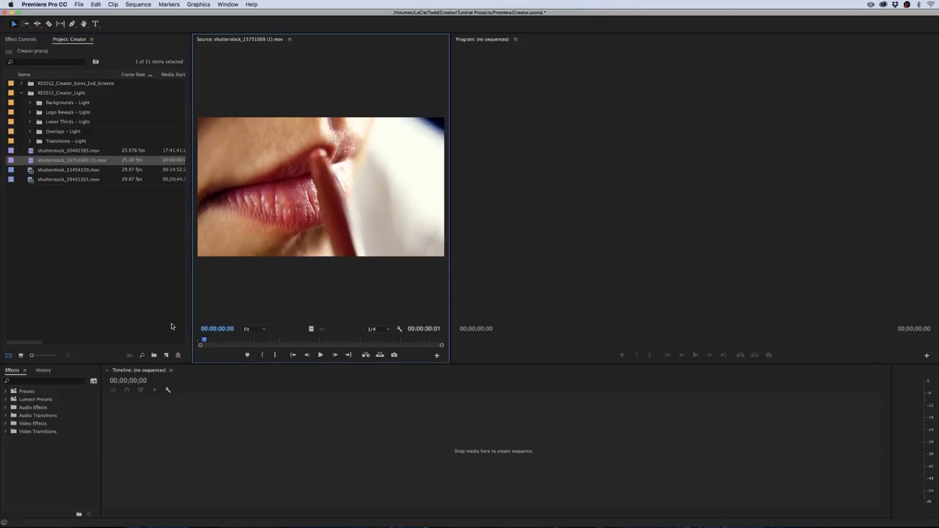
pyautogui.doubleClick(31, 170)
pyautogui.click(266, 341)
pyautogui.click(199, 341)
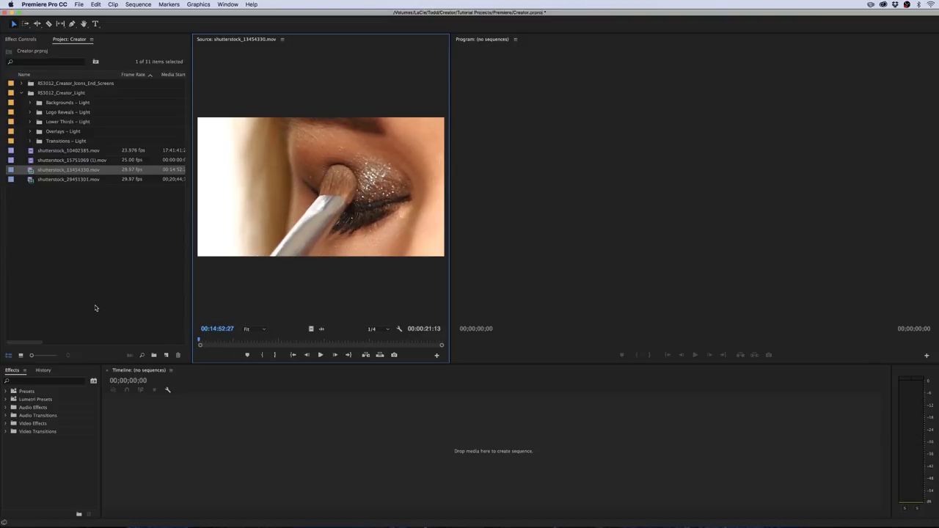
# Create a sequence from the marked range of shutterstock_10402385.mov and trim the clip's end slightly shorter on V1.
pyautogui.doubleClick(44, 151)
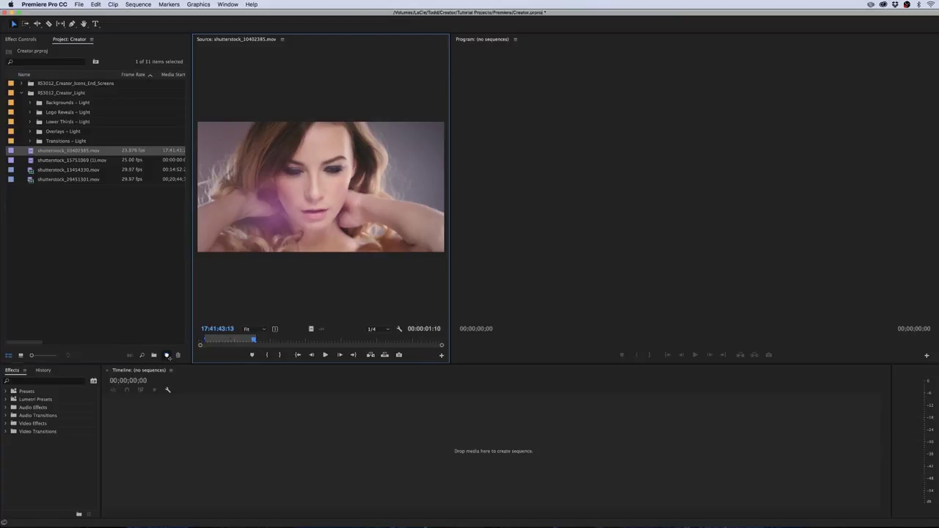
pyautogui.moveTo(168, 356); pyautogui.dragTo(168, 355)
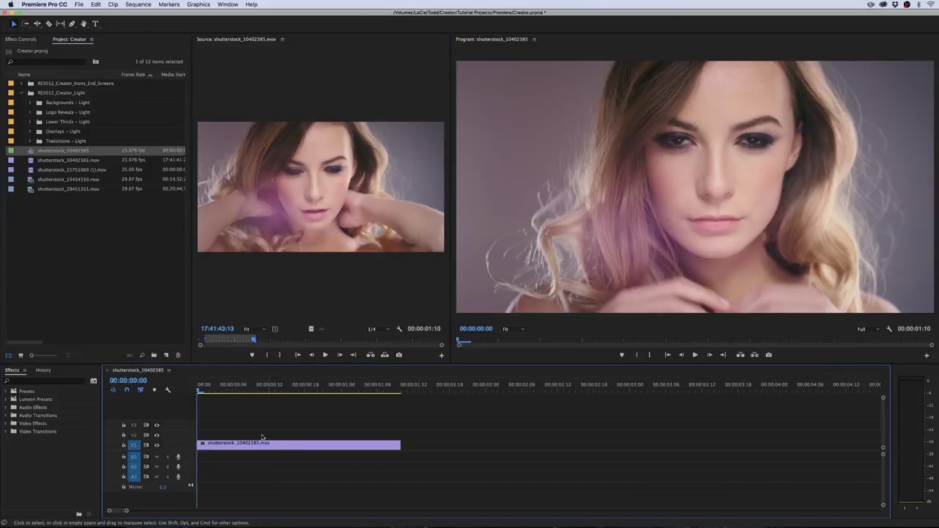
pyautogui.moveTo(400, 443); pyautogui.dragTo(377, 445)
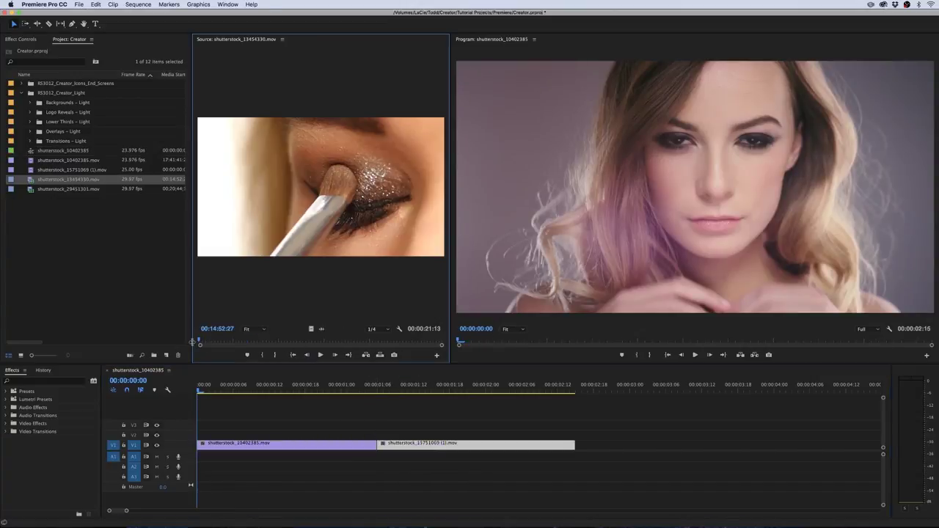
# Mark a short range near the start of shutterstock_13454330.mov and add it at the end of the sequence.
pyautogui.moveTo(192, 342); pyautogui.dragTo(226, 344)
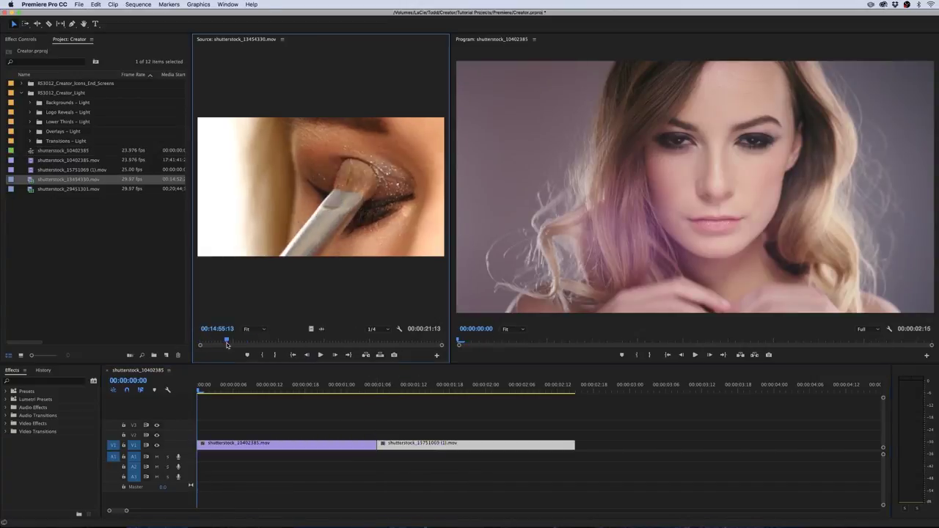
pyautogui.press('i')
pyautogui.press('space')
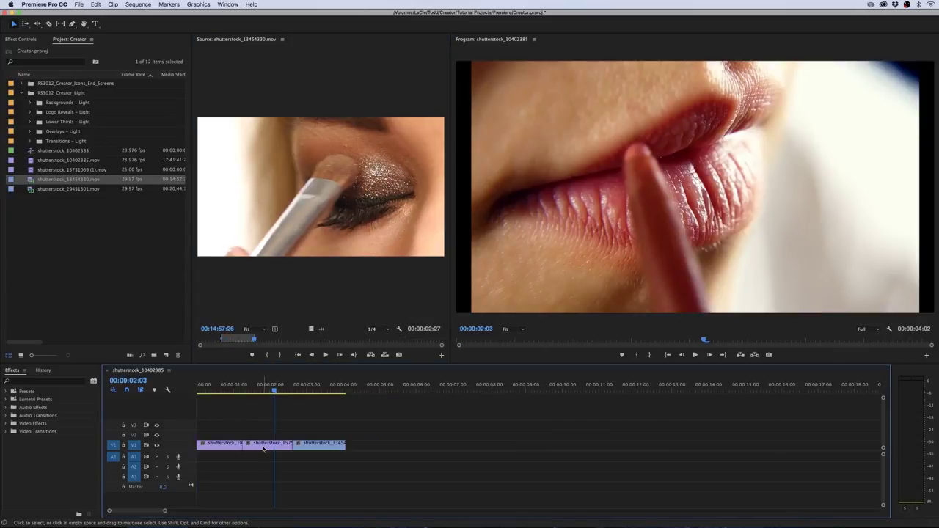
# Scale the lipstick clip shutterstock_15751069 (1).mov to frame size and play the sequence from the start.
pyautogui.rightClick(263, 446)
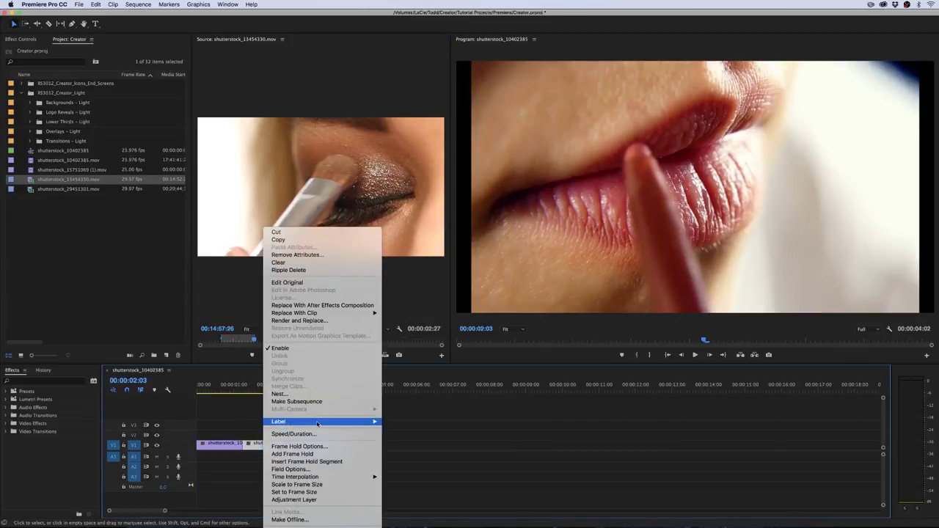
pyautogui.click(296, 485)
pyautogui.press('Home')
pyautogui.press('space')
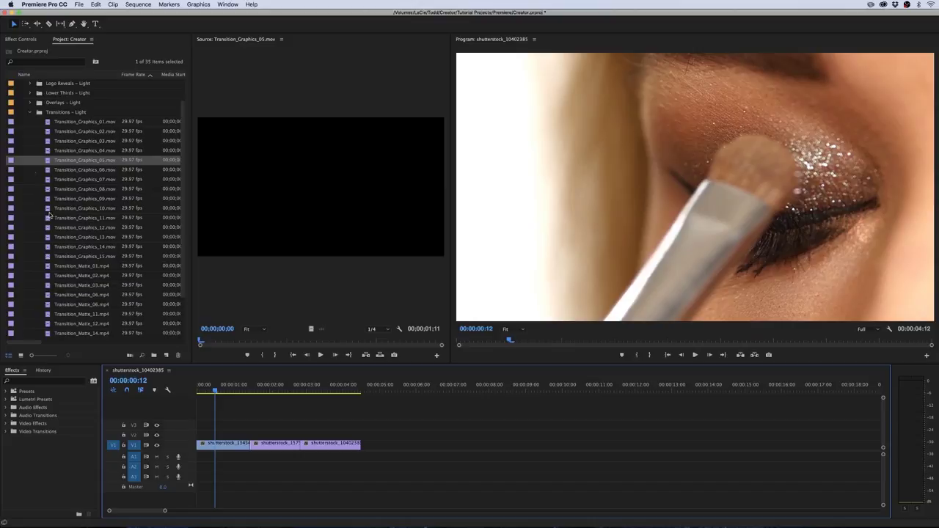
# Preview Transition_Graphics_01.mov, place it on V2 over the cut between the first two clips and scrub through the transition.
pyautogui.doubleClick(47, 124)
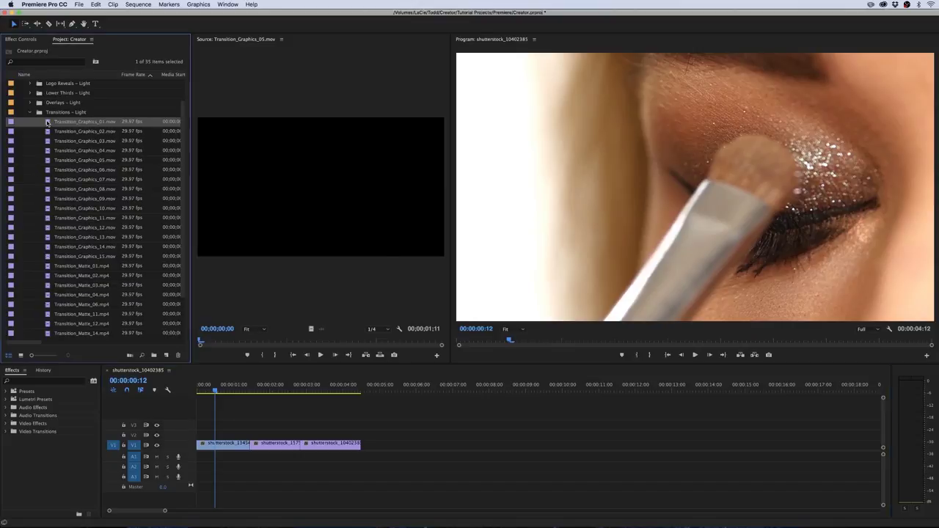
pyautogui.moveTo(205, 342); pyautogui.dragTo(416, 341)
pyautogui.moveTo(51, 126); pyautogui.dragTo(273, 436)
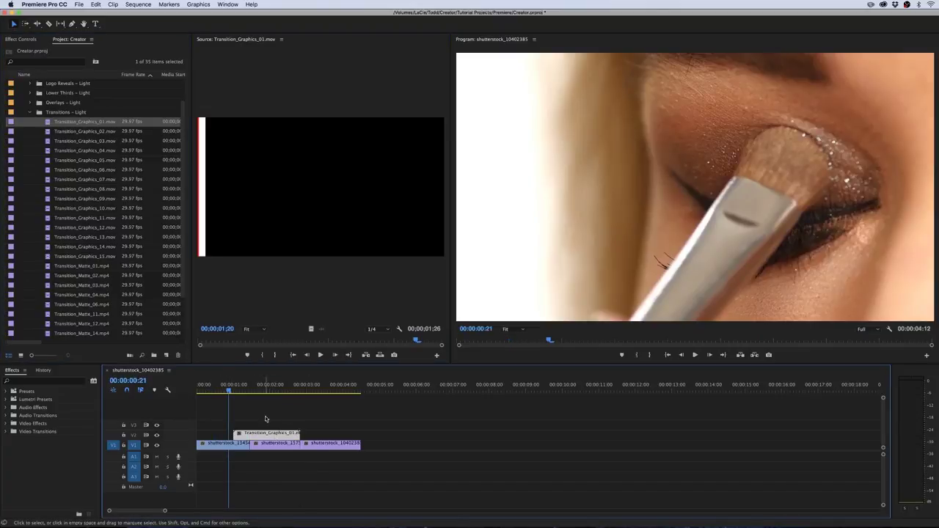
pyautogui.moveTo(262, 388); pyautogui.dragTo(242, 388)
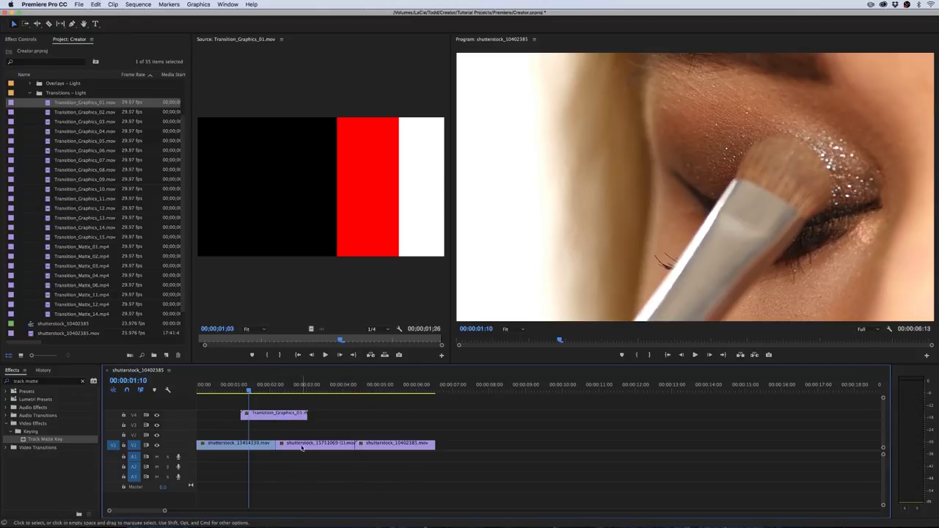
# Move shutterstock_15751069 (1).mov up to V2 and extend it and the first clip to overlap for the transition graphic's full length.
pyautogui.moveTo(302, 444)
pyautogui.mouseDown()
pyautogui.moveTo(315, 445)
pyautogui.moveTo(291, 437)
pyautogui.mouseUp()
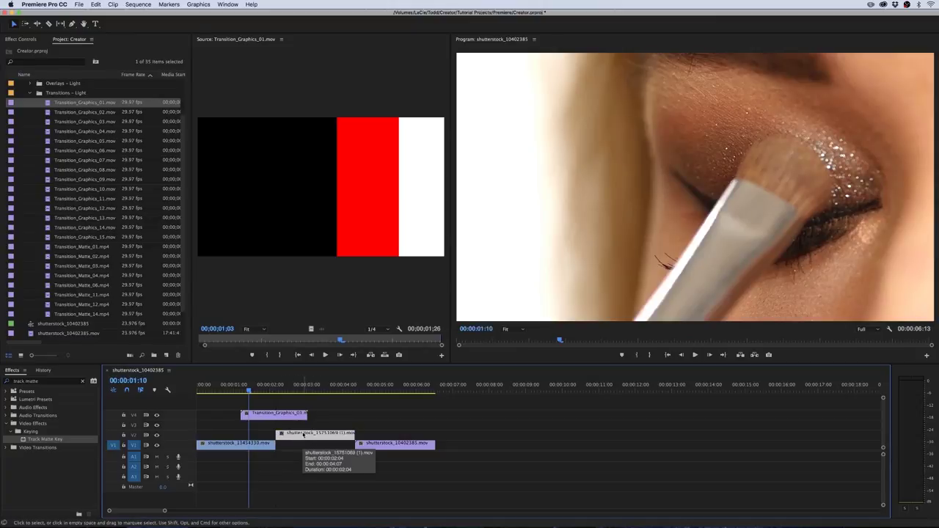
pyautogui.moveTo(258, 390); pyautogui.dragTo(236, 391)
pyautogui.moveTo(276, 433); pyautogui.dragTo(309, 446)
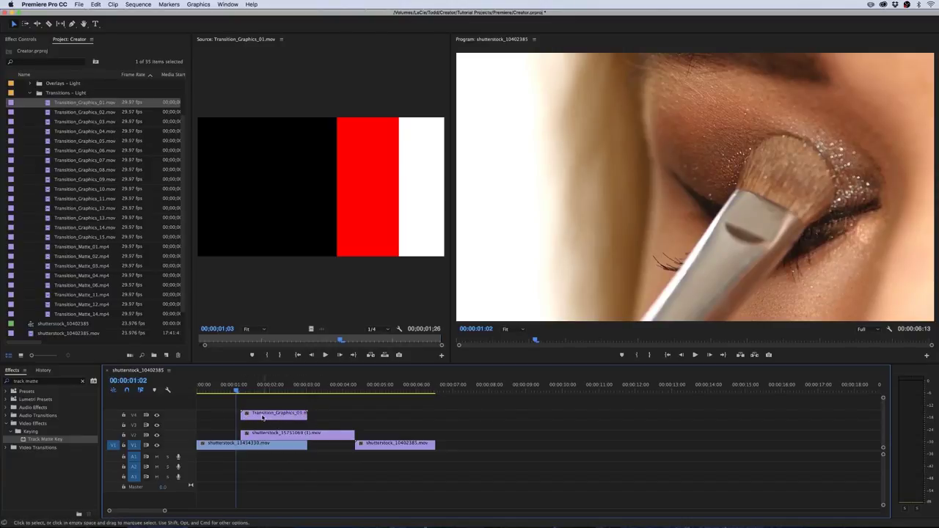
# Place Transition_Matte_01.mp4 on V3 directly beneath the transition graphic and apply Track Matte Key to the V2 clip.
pyautogui.click(49, 249)
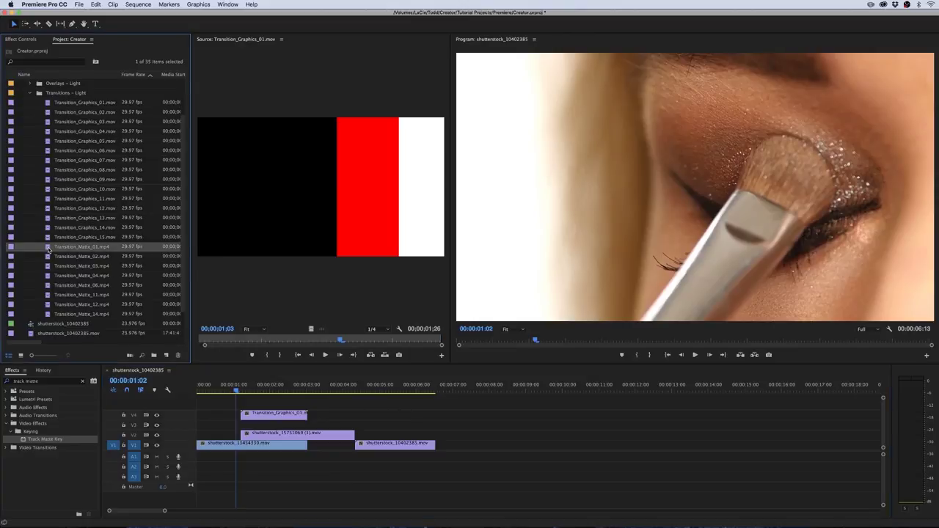
pyautogui.moveTo(49, 249); pyautogui.dragTo(248, 424)
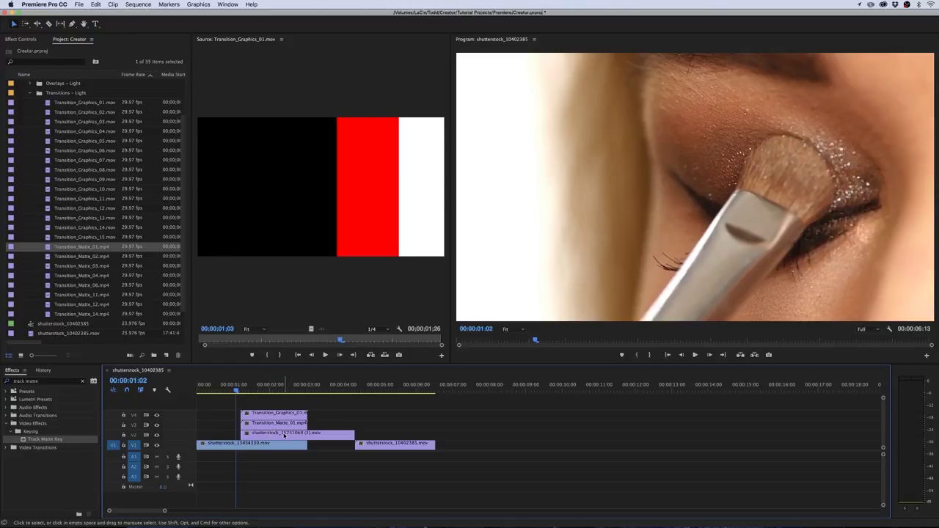
pyautogui.click(35, 383)
pyautogui.moveTo(47, 441); pyautogui.dragTo(266, 435)
# Set the V2 clip's Track Matte Key to use Video 3 as the matte and composite using Matte Luma.
pyautogui.click(20, 40)
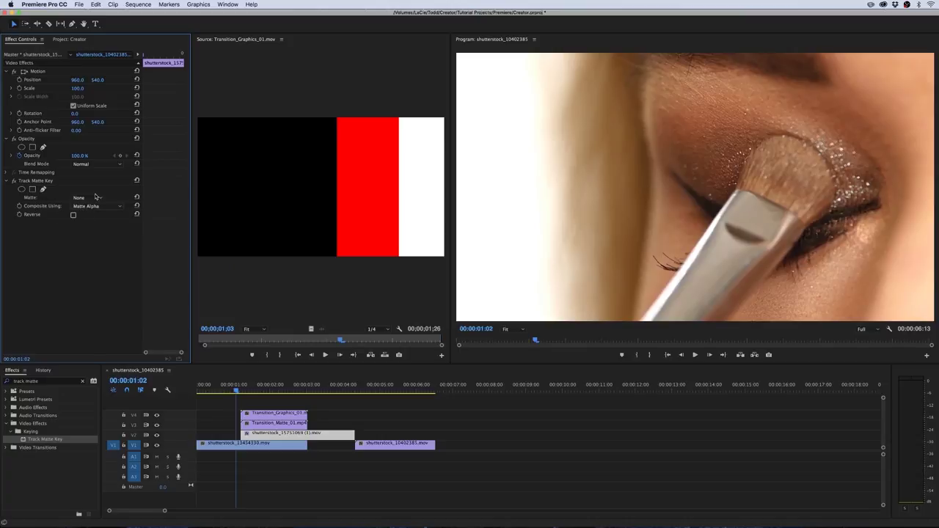
pyautogui.click(95, 197)
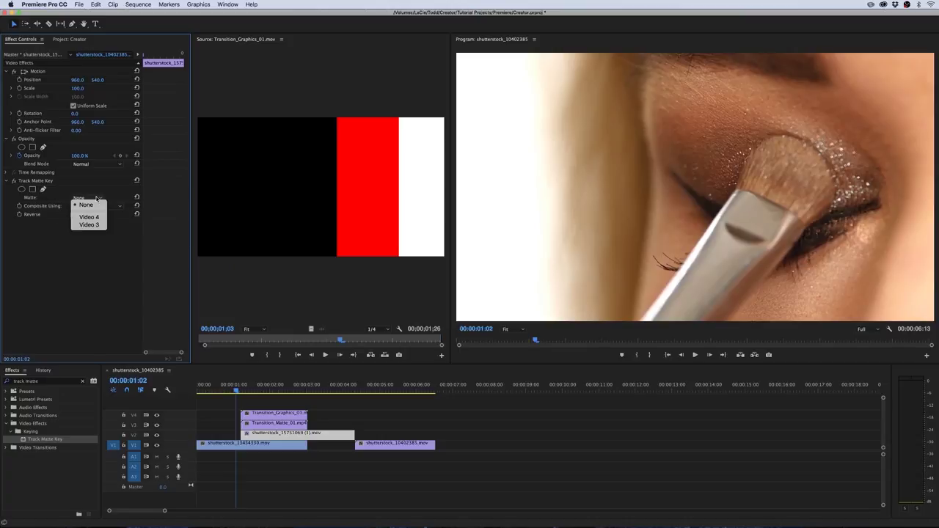
pyautogui.click(330, 409)
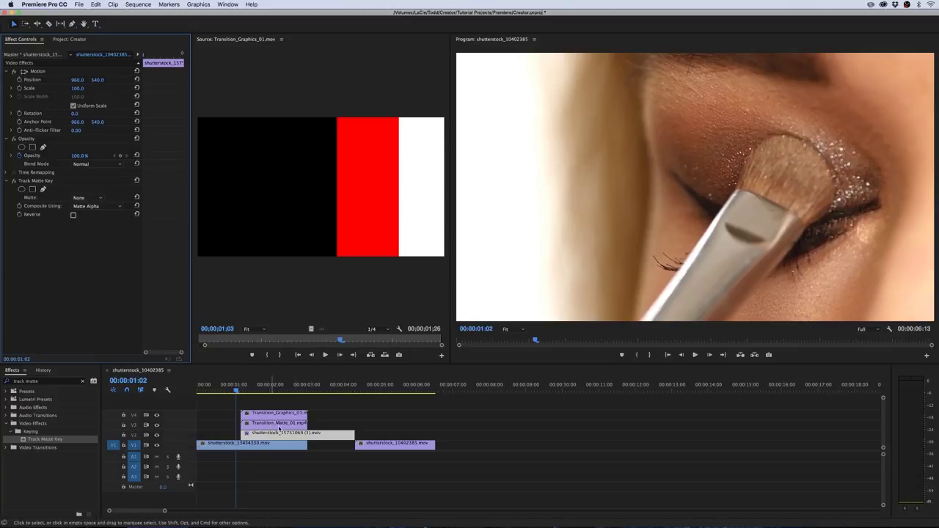
pyautogui.click(89, 198)
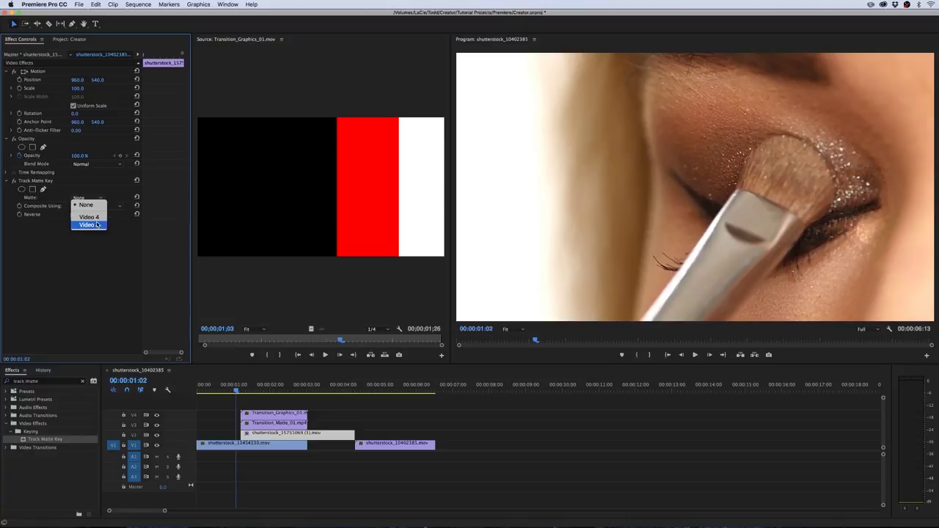
pyautogui.click(88, 225)
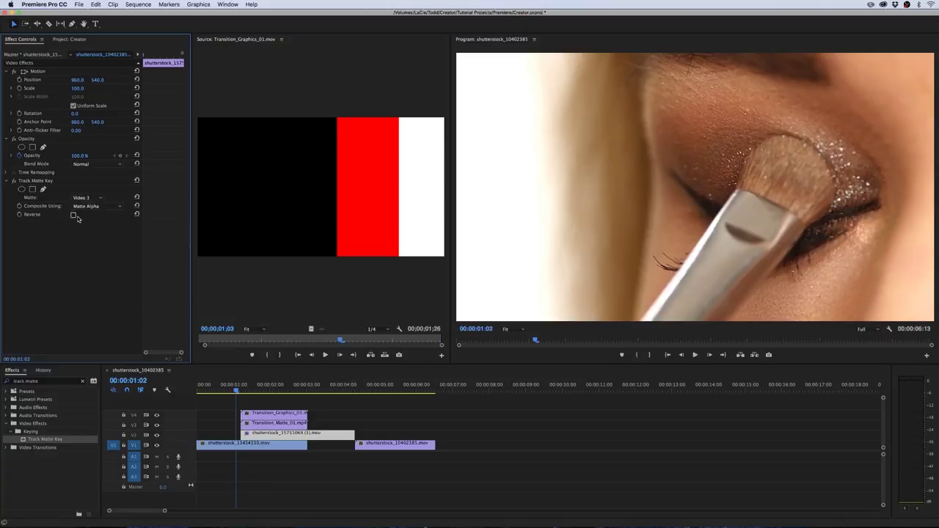
pyautogui.click(90, 207)
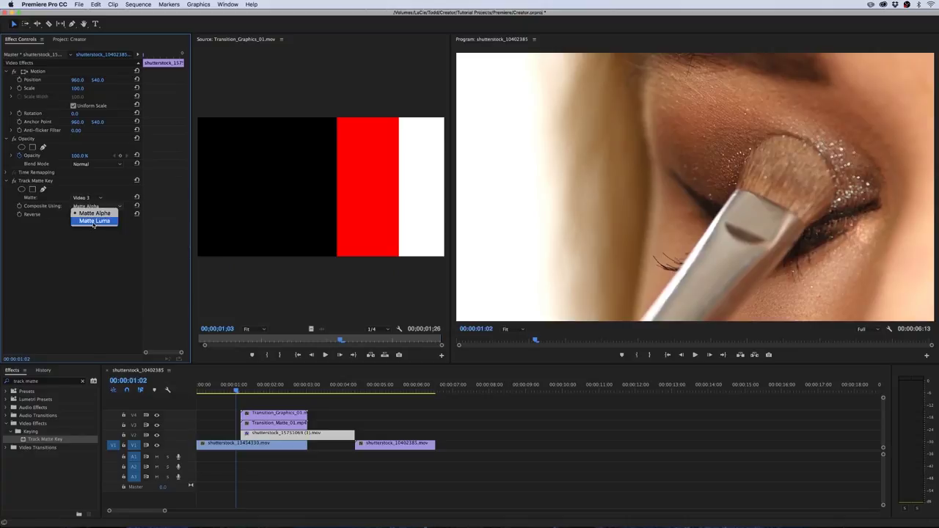
pyautogui.click(93, 221)
# Scale Transition_Graphics_01.mov and Transition_Matte_01.mp4 to the frame size and preview the first transition.
pyautogui.moveTo(238, 392); pyautogui.dragTo(279, 395)
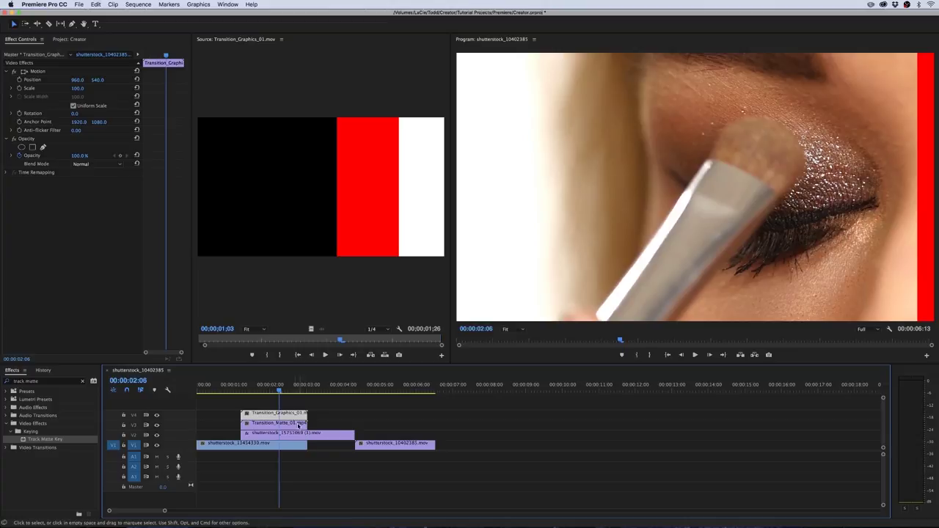
pyautogui.moveTo(318, 402); pyautogui.dragTo(252, 426)
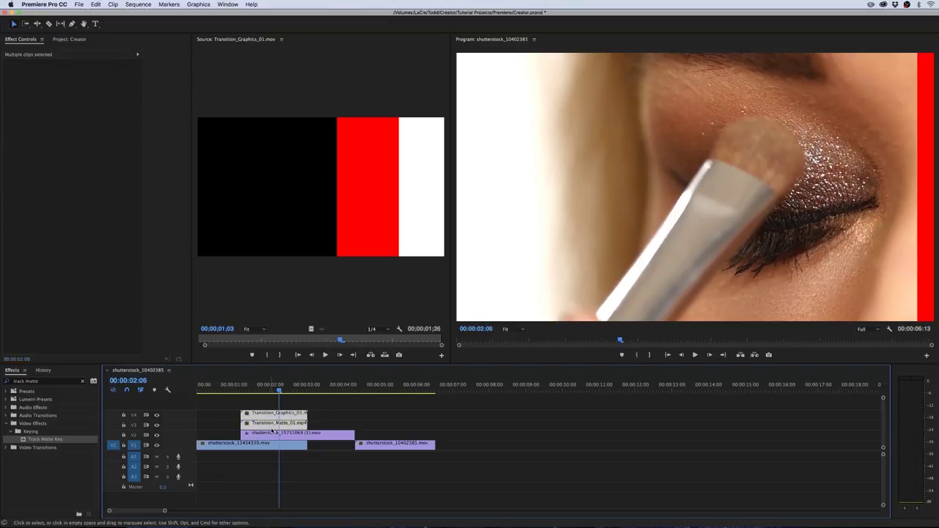
pyautogui.rightClick(273, 428)
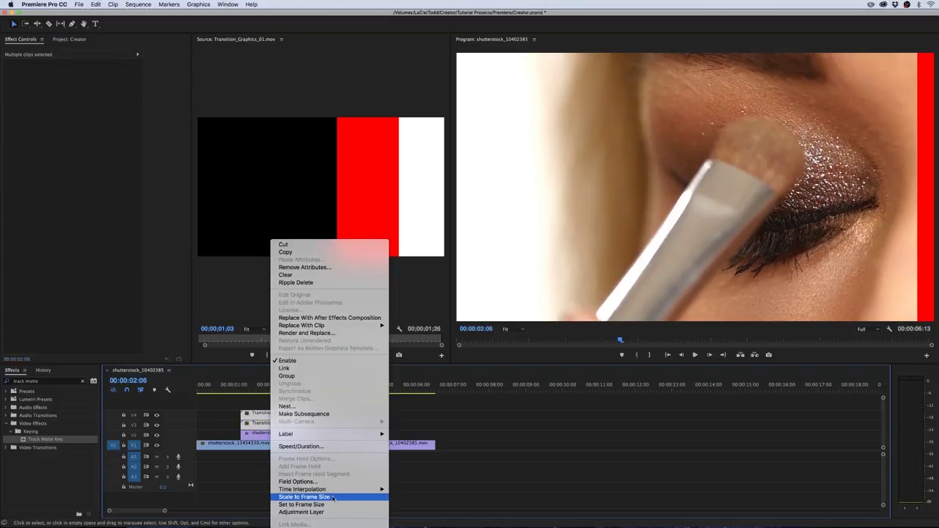
pyautogui.click(304, 497)
pyautogui.click(276, 390)
pyautogui.press('space')
pyautogui.moveTo(276, 390); pyautogui.dragTo(249, 388)
pyautogui.moveTo(270, 390)
pyautogui.mouseDown()
pyautogui.moveTo(311, 393)
pyautogui.moveTo(286, 393)
pyautogui.mouseUp()
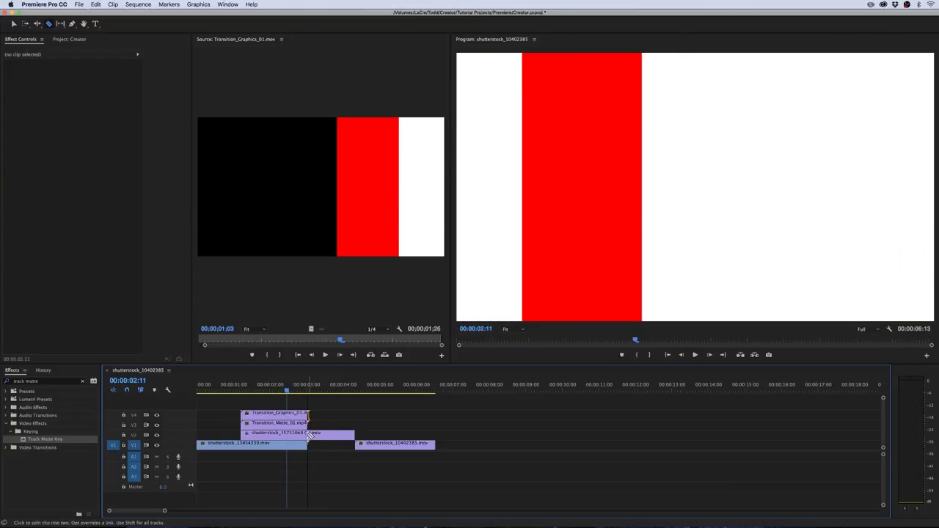
# Split the V2 clip at the end of the first transition graphic and remove Track Matte Key from the portion after the cut.
pyautogui.click(307, 434)
pyautogui.press('v')
pyautogui.click(335, 434)
pyautogui.click(33, 182)
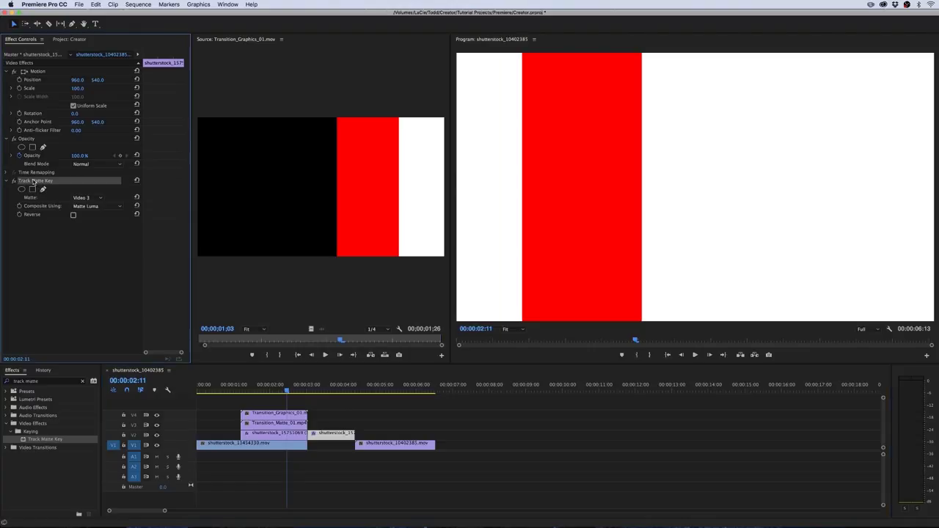
pyautogui.press('Delete')
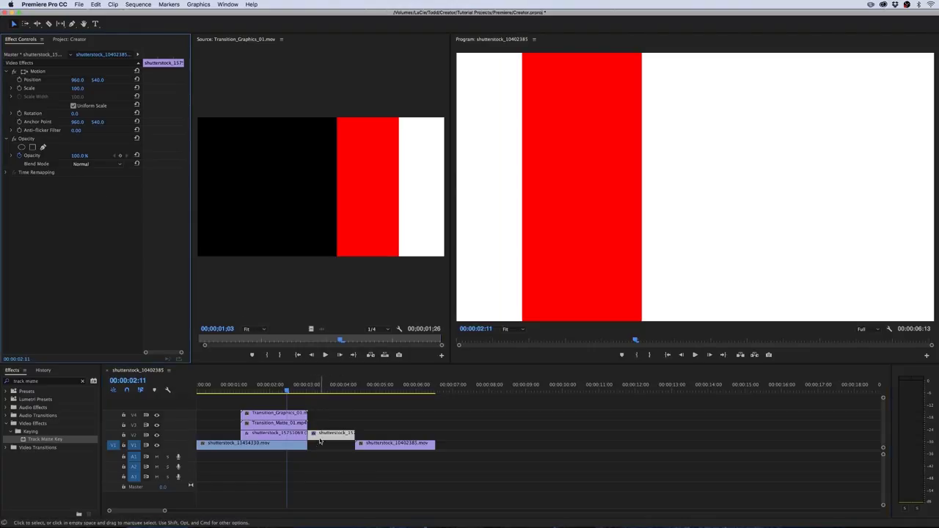
pyautogui.press('space')
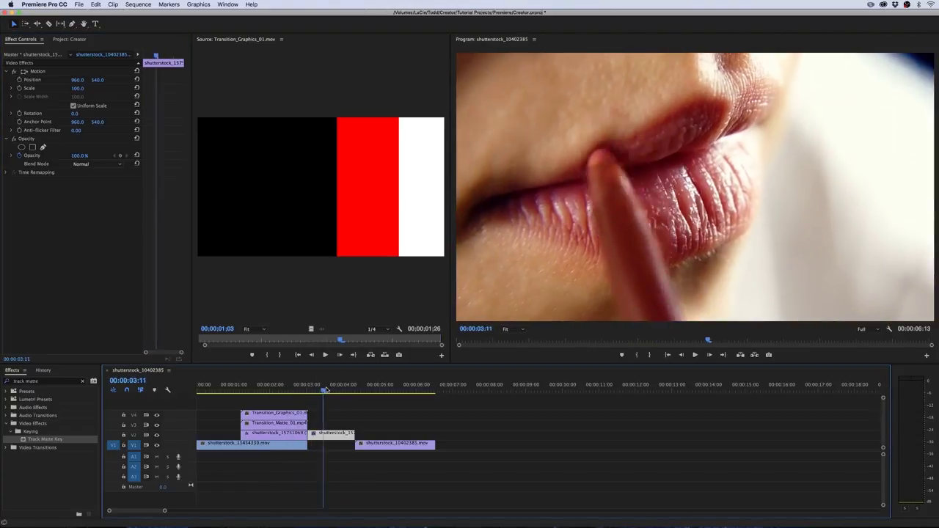
pyautogui.moveTo(320, 390); pyautogui.dragTo(276, 392)
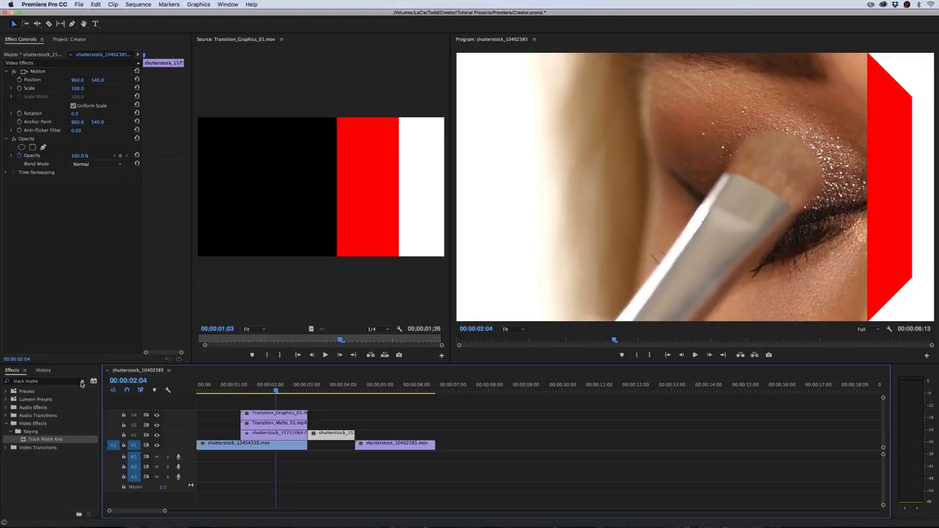
# Apply Fast Color Corrector to Transition_Graphics_01.mov and rotate its hue angle to about 97° to turn the red bar purple.
pyautogui.click(82, 382)
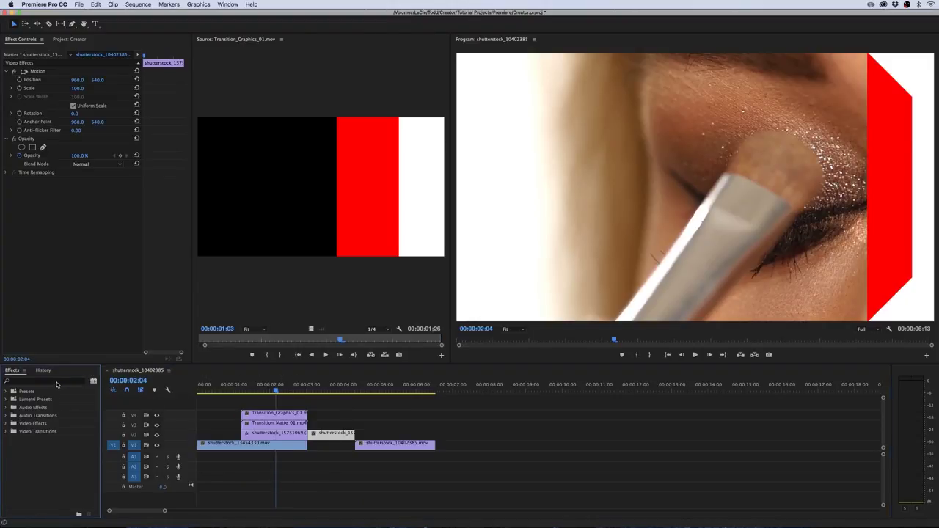
pyautogui.click(72, 380)
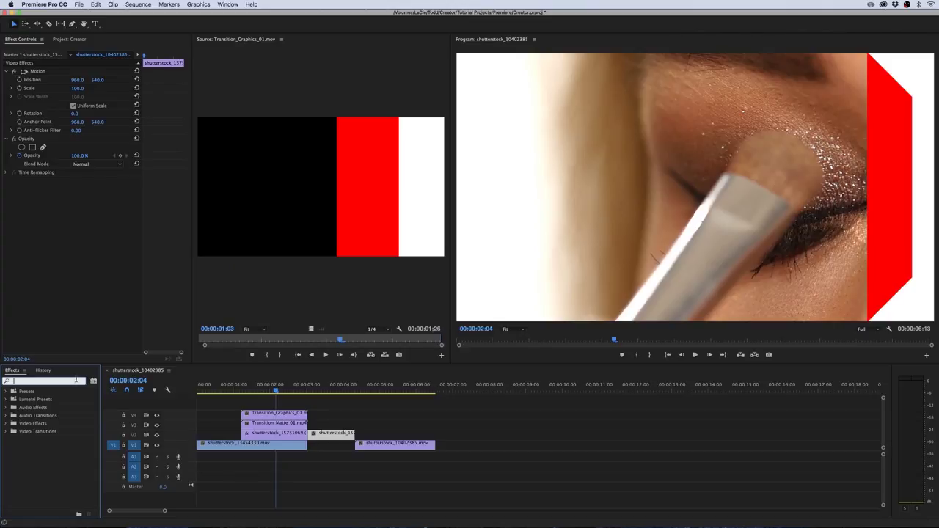
pyautogui.write('fast co')
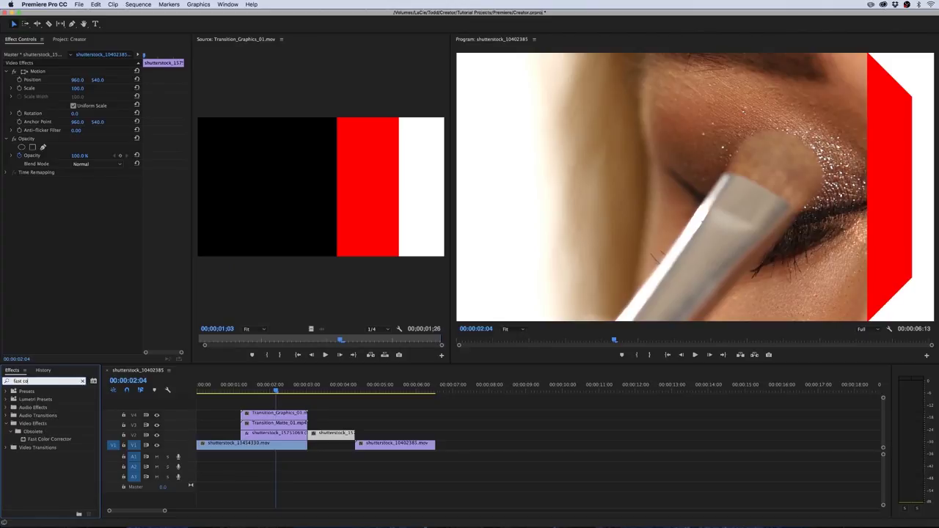
pyautogui.moveTo(44, 443); pyautogui.dragTo(286, 415)
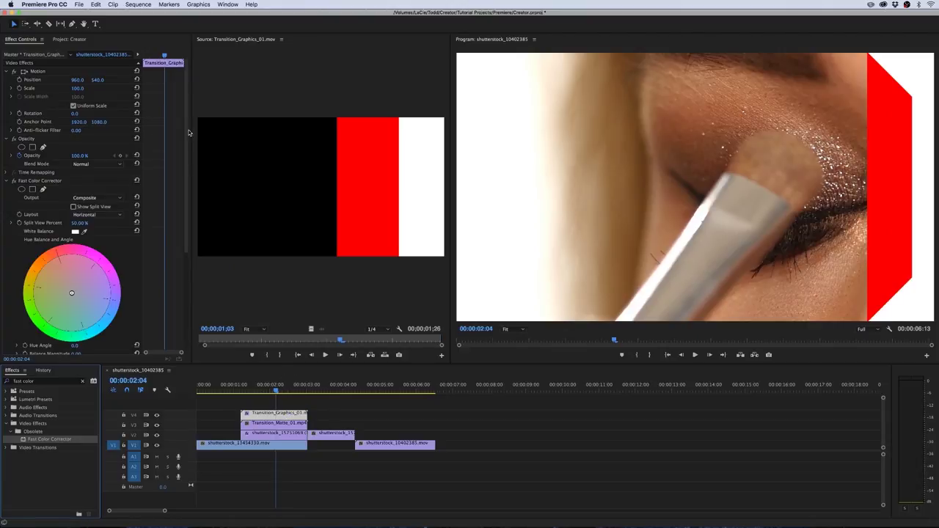
pyautogui.scroll(-5, 85, 237)
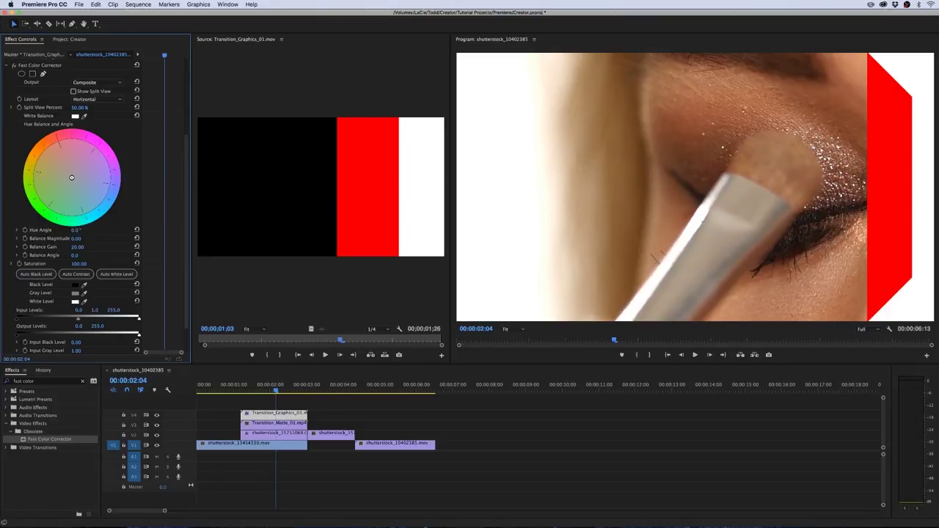
pyautogui.moveTo(42, 142); pyautogui.dragTo(94, 137)
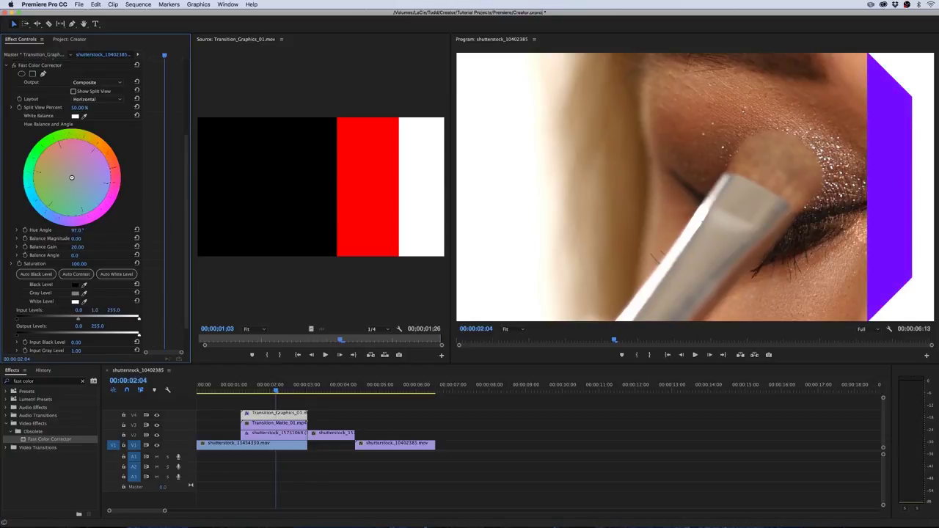
pyautogui.click(355, 418)
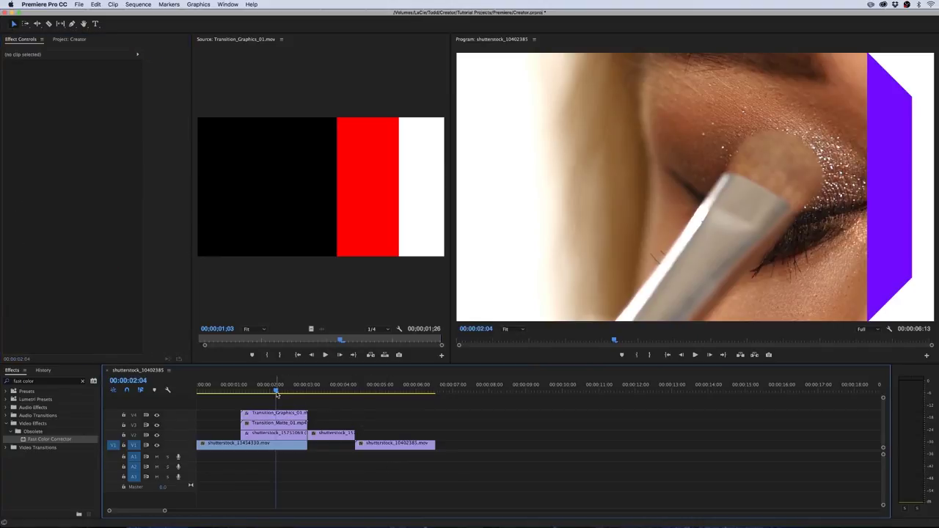
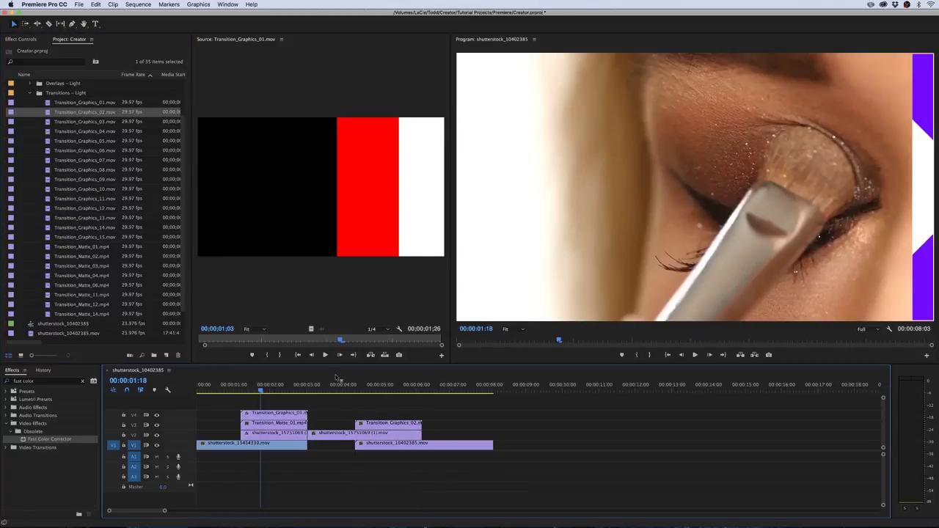
# Split the V2 clip at the start of Transition_Graphics_02.mov and the V1 clip shutterstock_10402385.mov at the graphic's end.
pyautogui.press('c')
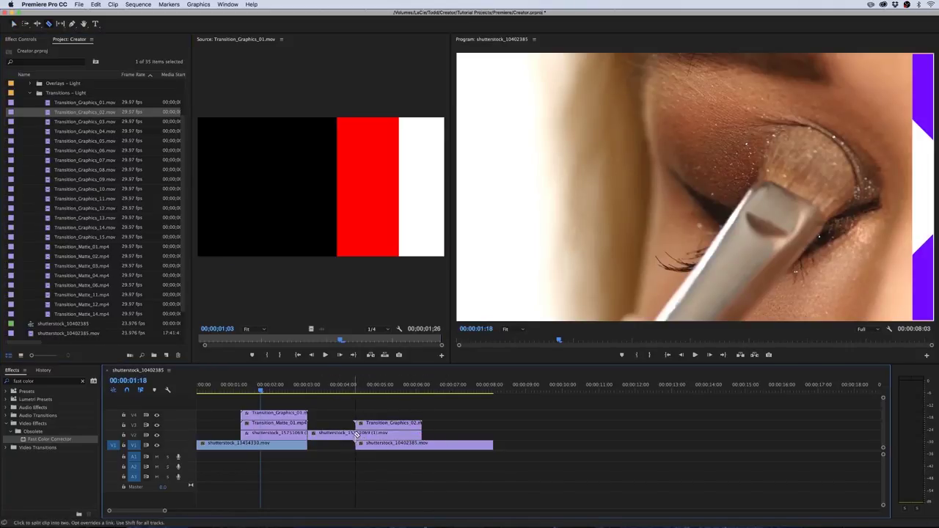
pyautogui.click(356, 433)
pyautogui.click(422, 443)
pyautogui.press('v')
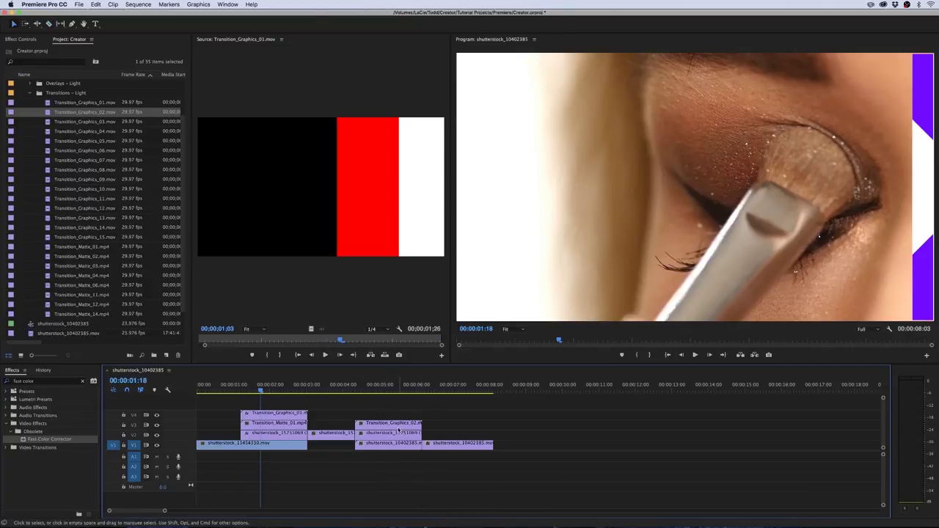
# Stack Transition_Graphics_02.mov on V4 above Transition_Matte_02.mp4 on V3 and scale both to the frame size.
pyautogui.moveTo(407, 424); pyautogui.dragTo(404, 416)
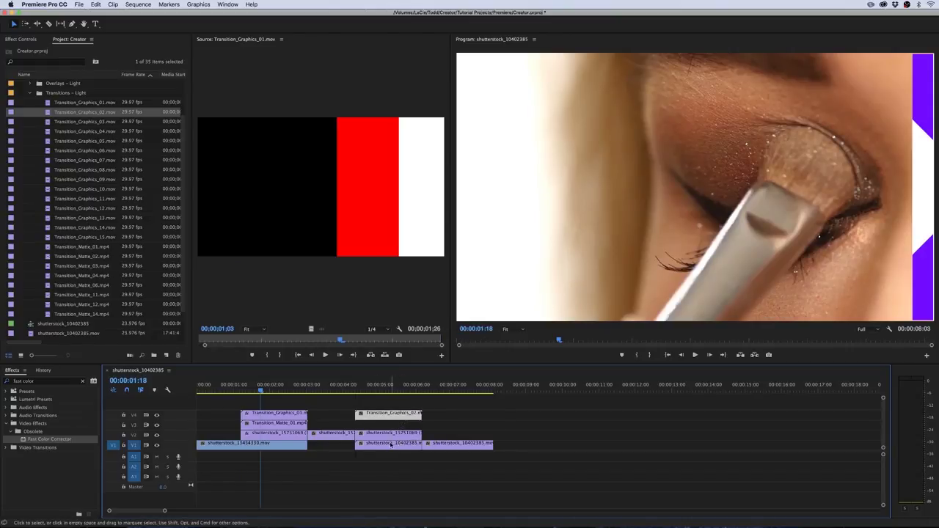
pyautogui.moveTo(51, 257); pyautogui.dragTo(387, 424)
pyautogui.moveTo(438, 411); pyautogui.dragTo(357, 431)
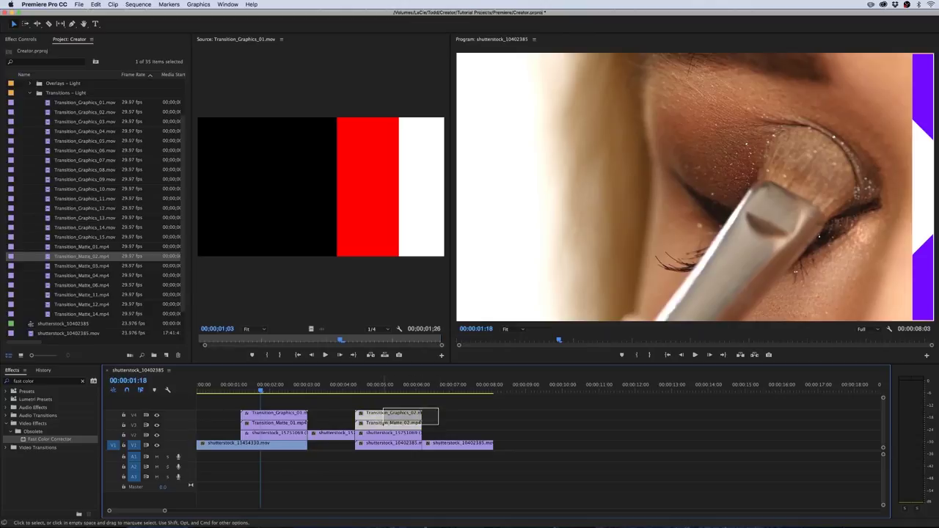
pyautogui.rightClick(394, 417)
pyautogui.click(418, 498)
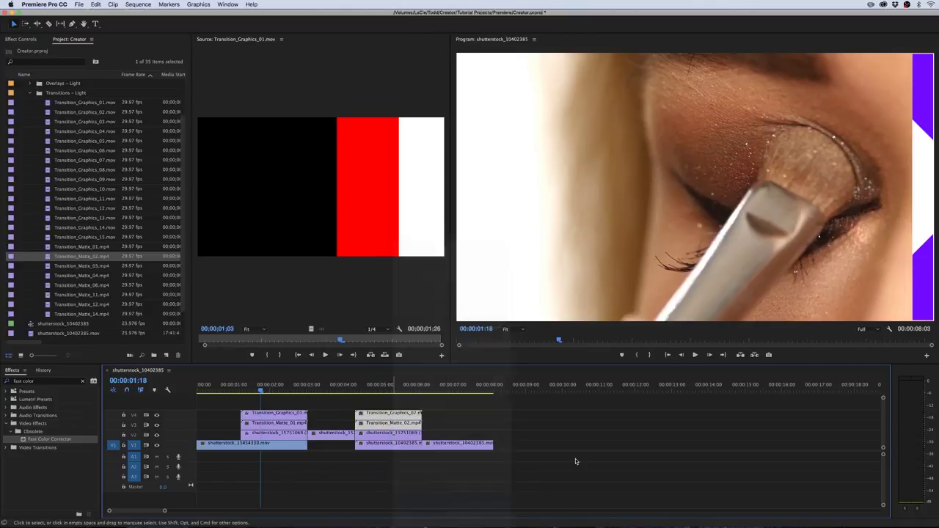
pyautogui.click(576, 461)
# Find the Track Matte Key effect and apply it to the V2 clip segment beneath Transition_Matte_02.mp4.
pyautogui.click(389, 387)
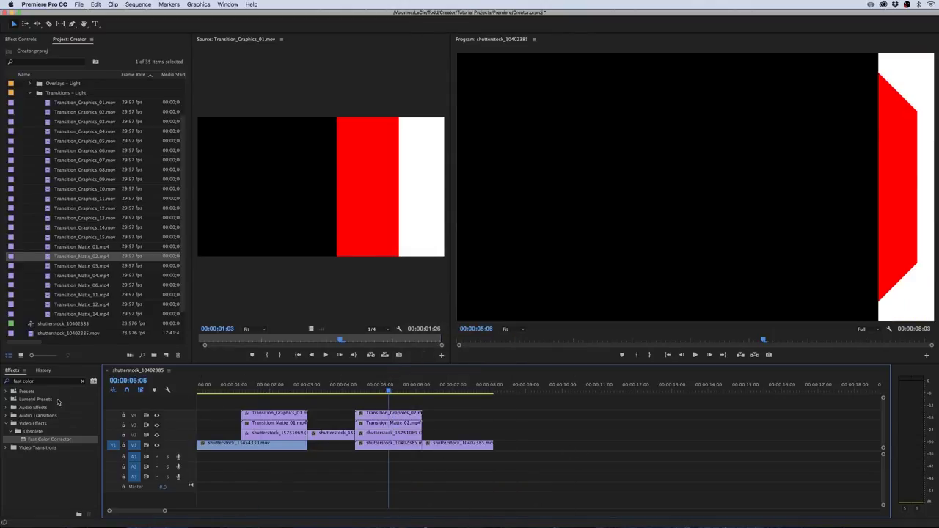
pyautogui.click(82, 382)
pyautogui.write('track matte key')
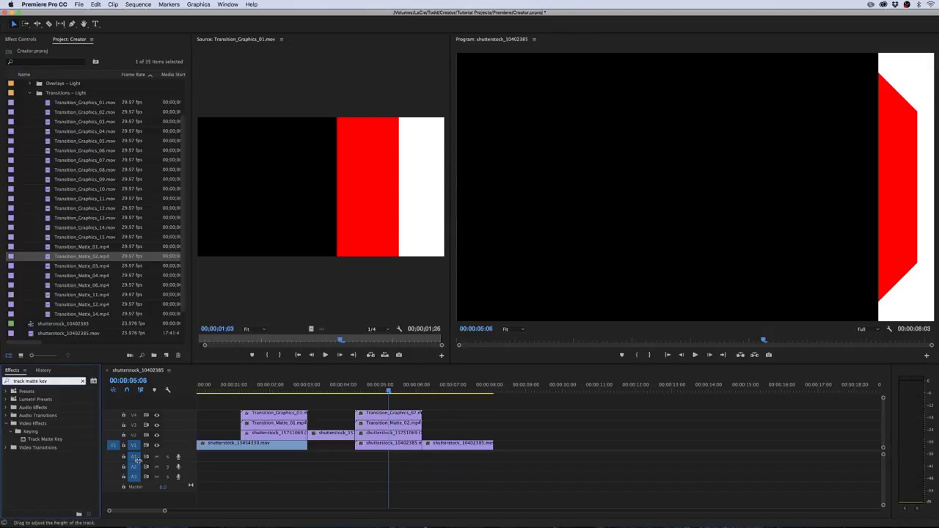
pyautogui.moveTo(46, 439); pyautogui.dragTo(386, 433)
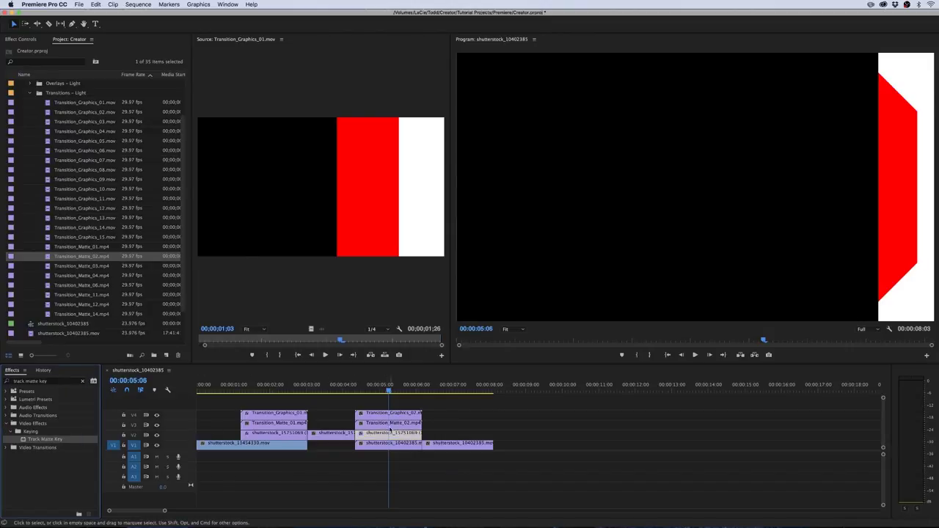
pyautogui.press('Right')
# Set the segment's Track Matte Key to matte Video 3, Matte Luma and Reverse, and play back the sequence.
pyautogui.click(8, 41)
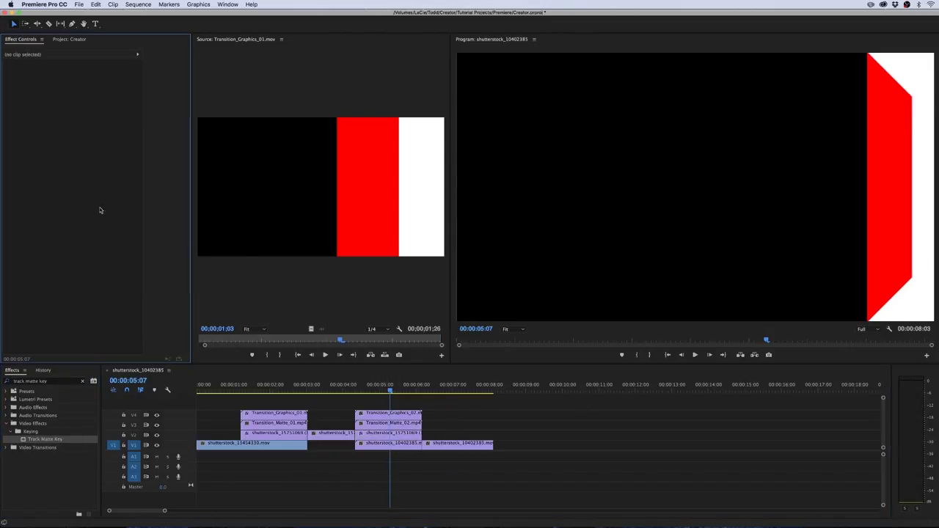
pyautogui.click(89, 198)
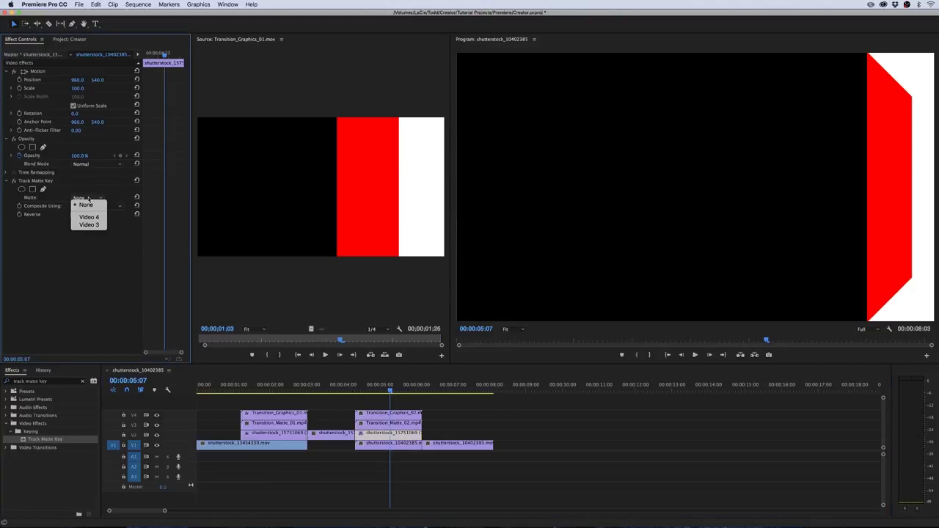
pyautogui.click(89, 224)
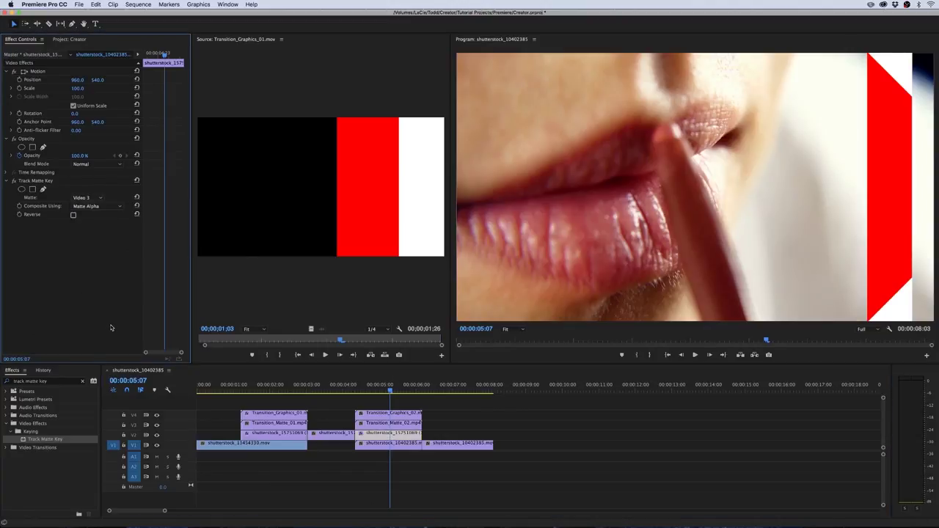
pyautogui.click(96, 206)
pyautogui.click(95, 219)
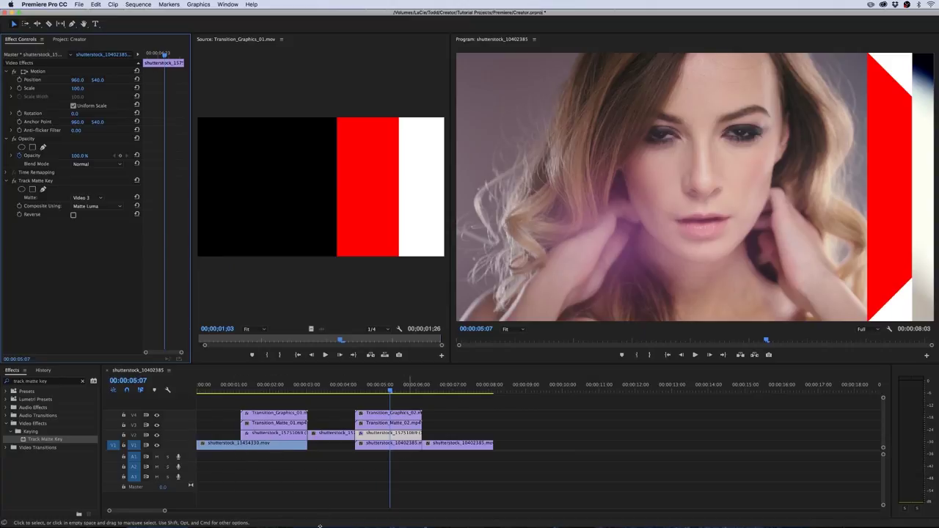
pyautogui.click(74, 216)
pyautogui.click(246, 384)
pyautogui.press('space')
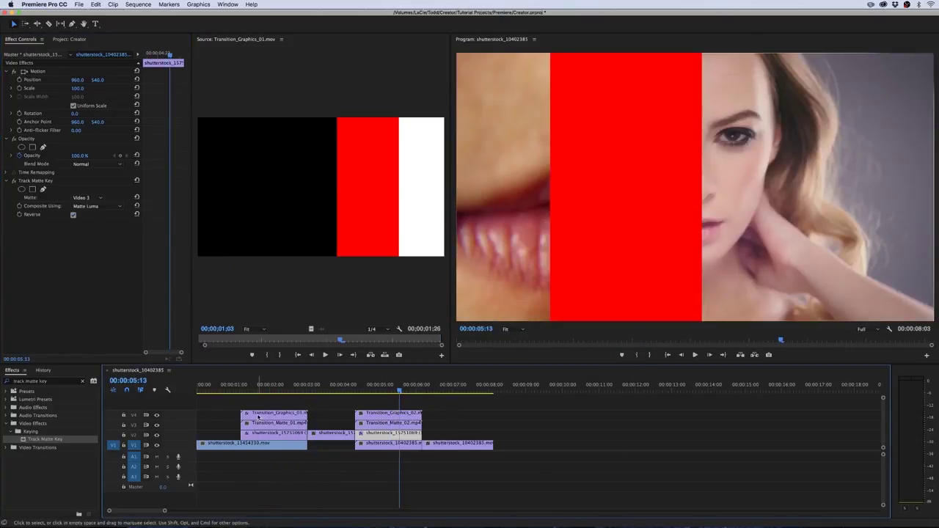
# Copy the Fast Color Corrector from Transition_Graphics_01.mov onto Transition_Graphics_02.mov.
pyautogui.click(258, 417)
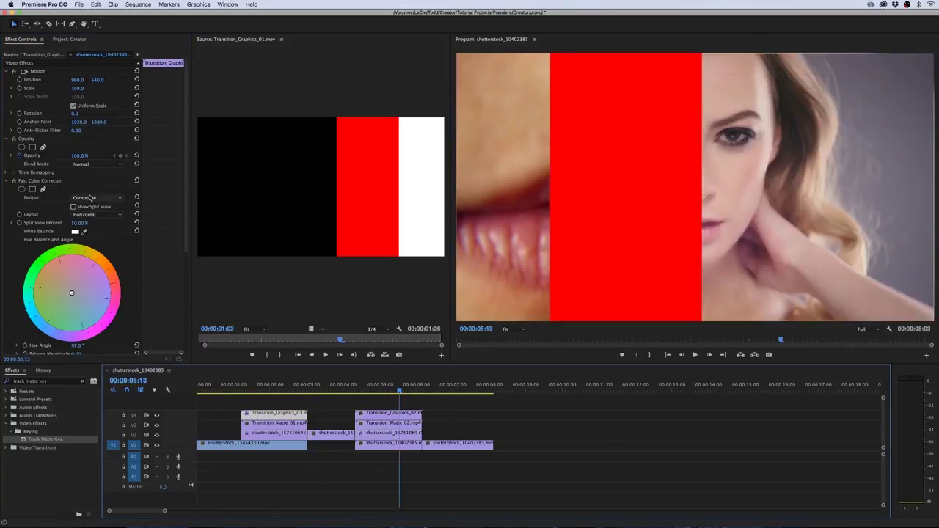
pyautogui.click(46, 181)
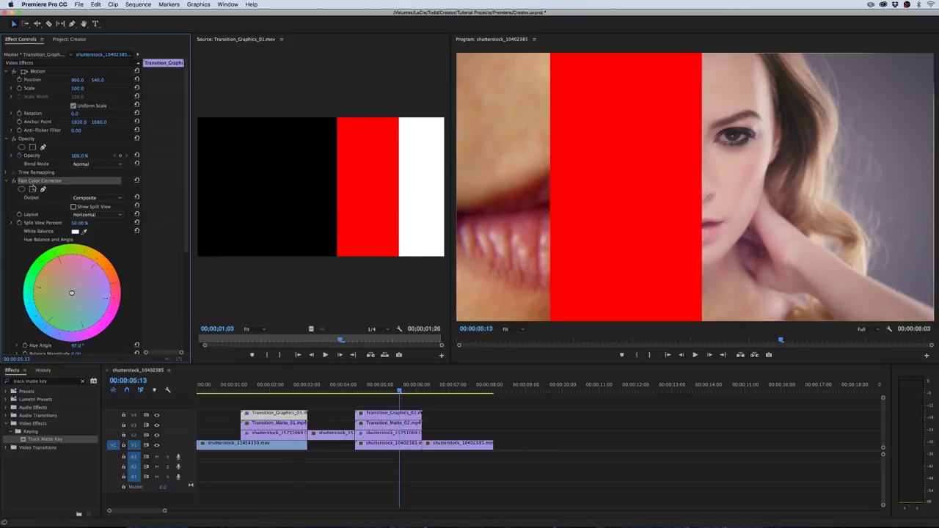
pyautogui.click(395, 415)
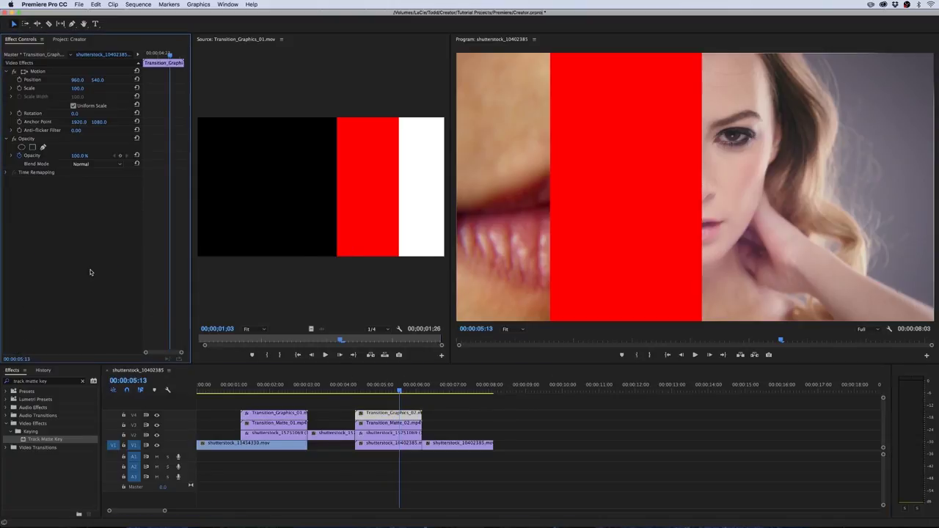
pyautogui.click(400, 401)
pyautogui.click(408, 415)
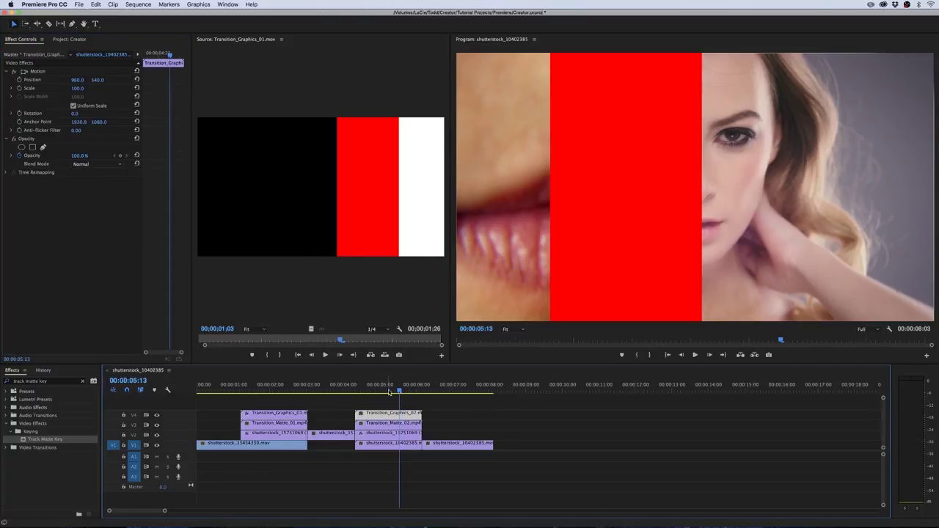
pyautogui.click(391, 389)
pyautogui.moveTo(391, 389); pyautogui.dragTo(393, 389)
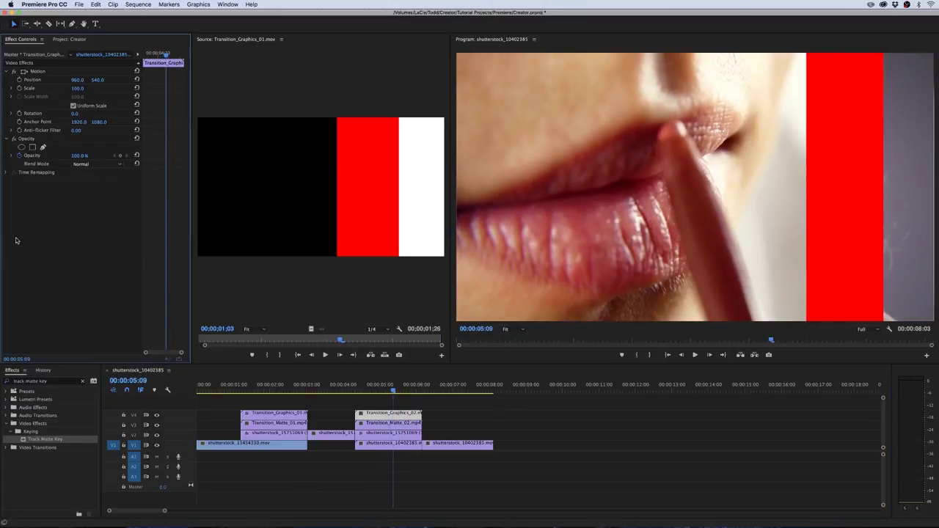
pyautogui.press('super+v')
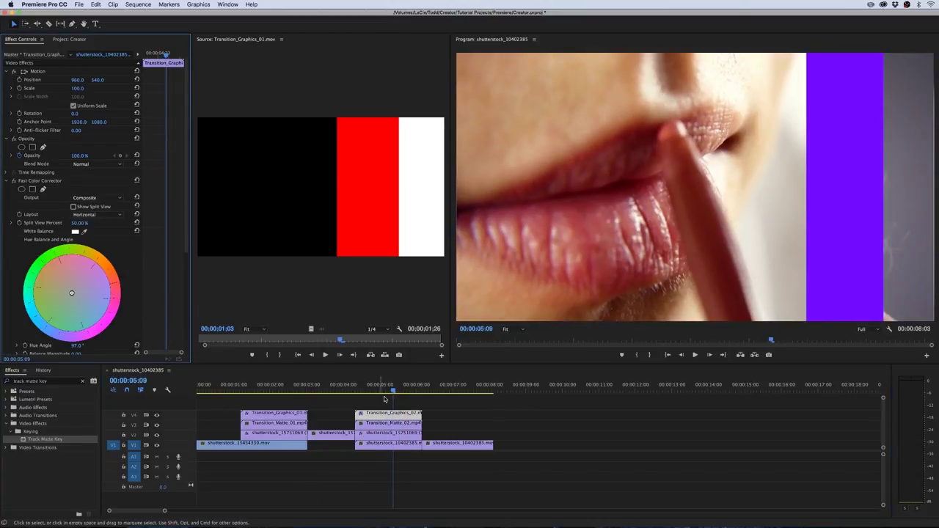
# Play back the sequence and preview Background 03.mov from the Backgrounds - Light bin.
pyautogui.press('space')
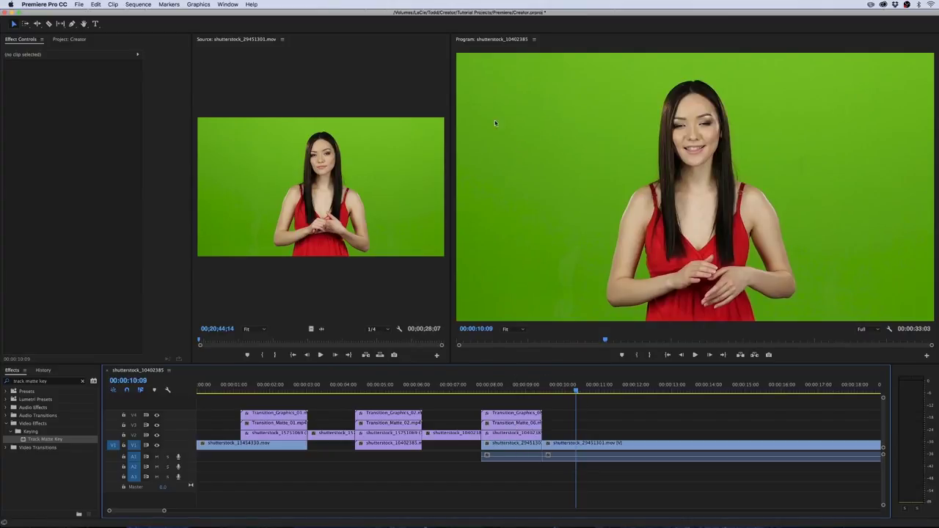
pyautogui.click(68, 39)
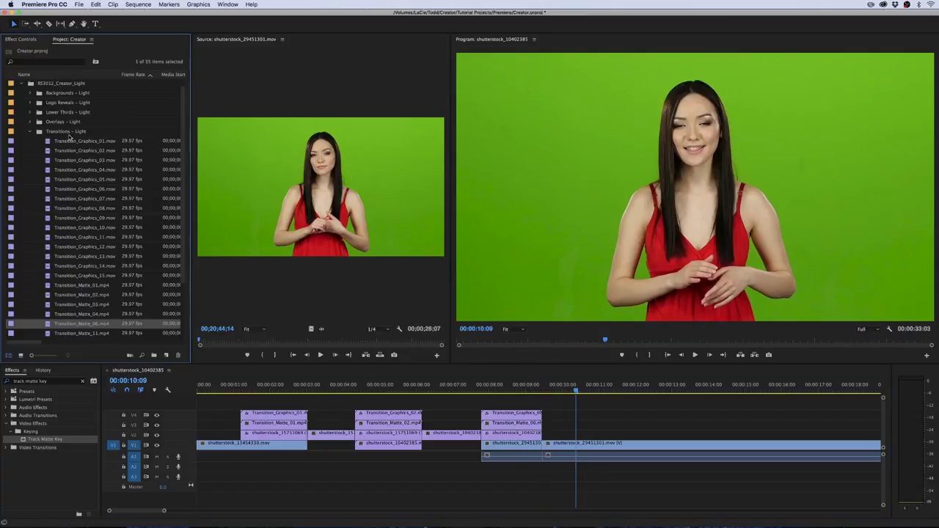
pyautogui.click(30, 131)
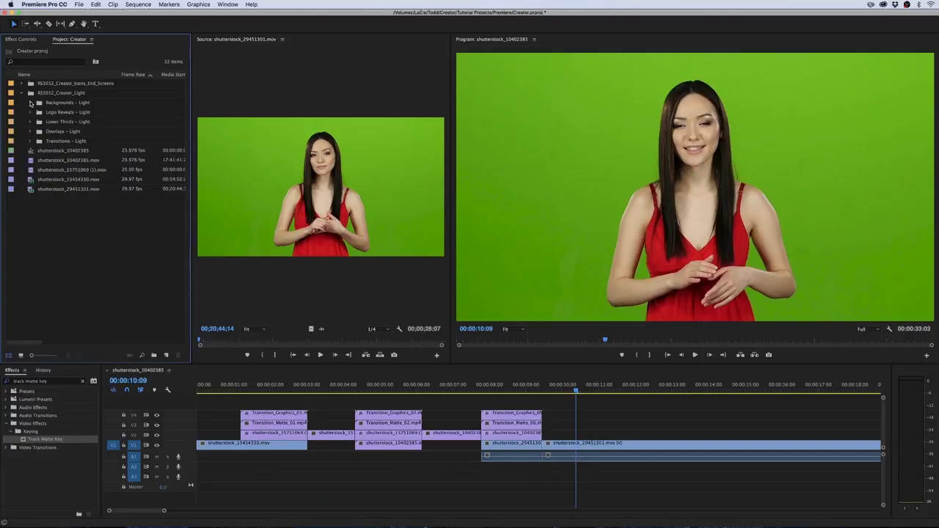
pyautogui.click(30, 103)
pyautogui.doubleClick(49, 140)
pyautogui.doubleClick(48, 131)
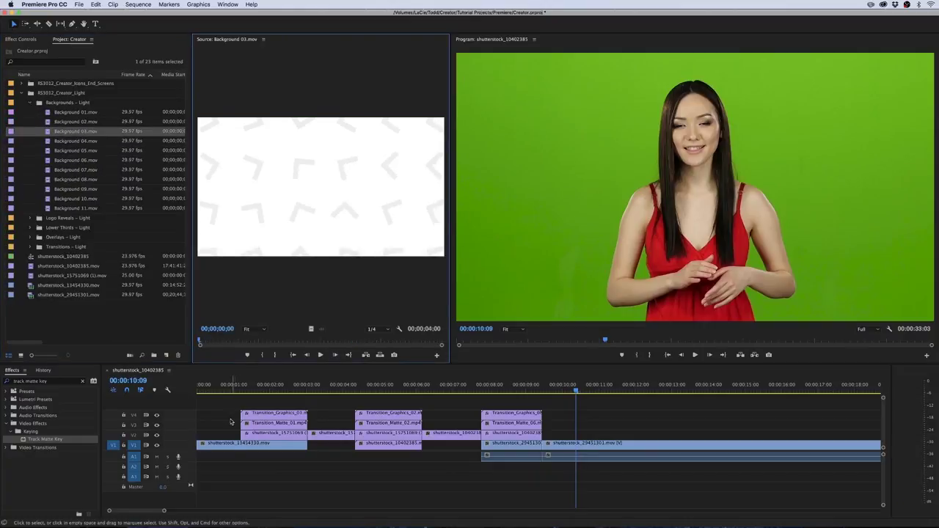
pyautogui.moveTo(206, 341); pyautogui.dragTo(374, 341)
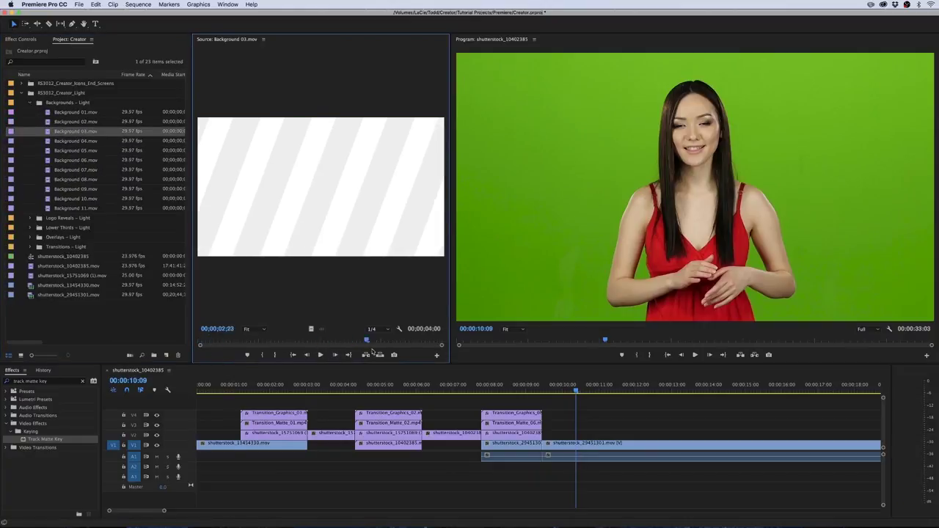
# Move the third transition stack and the green-screen clips up one track and set the Track Matte Key's matte to Video 4.
pyautogui.moveTo(496, 405); pyautogui.dragTo(584, 432)
pyautogui.click(512, 390)
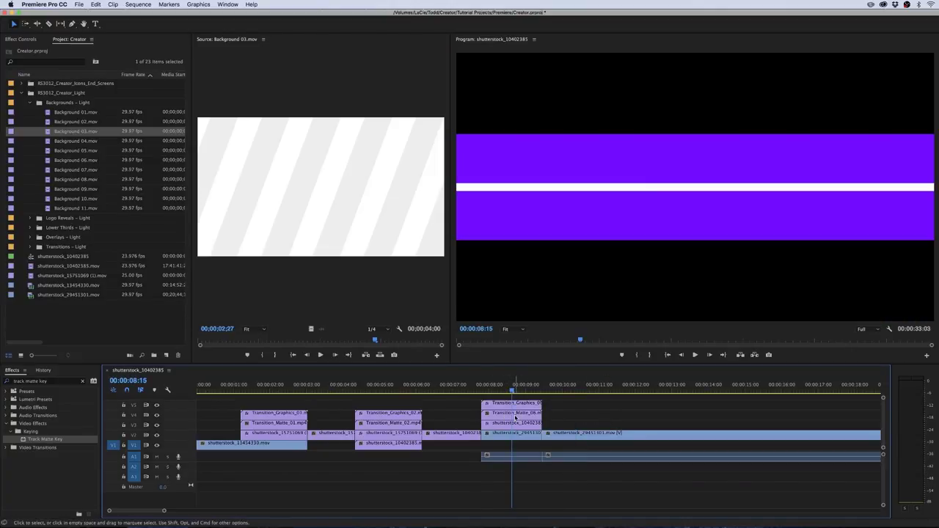
pyautogui.click(519, 425)
pyautogui.click(22, 39)
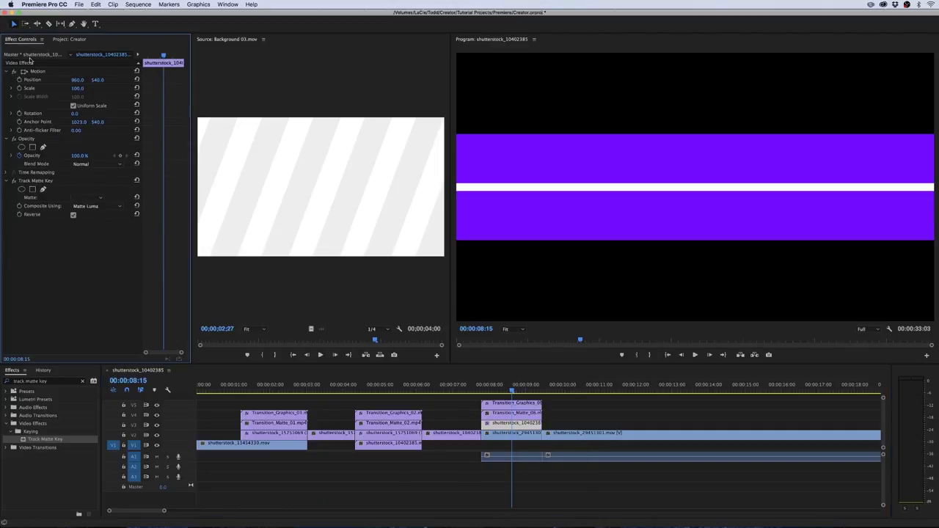
pyautogui.click(88, 197)
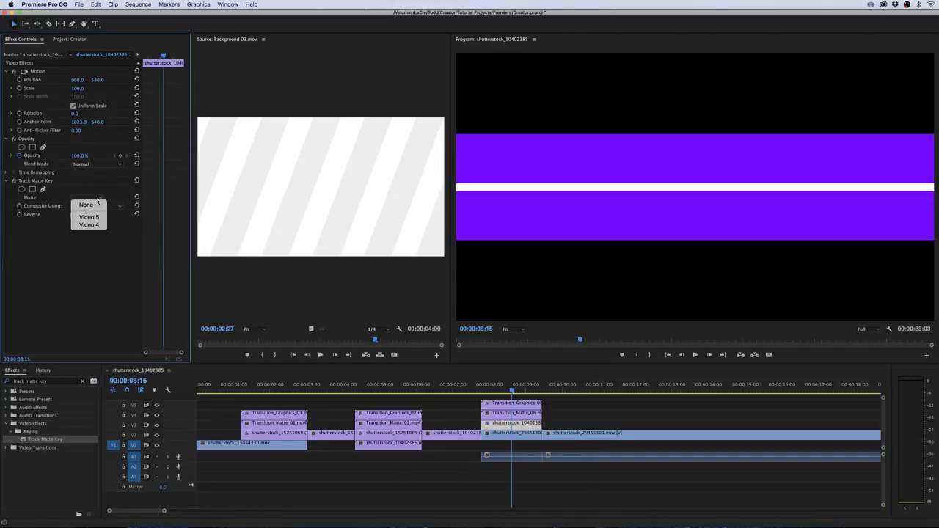
pyautogui.click(88, 225)
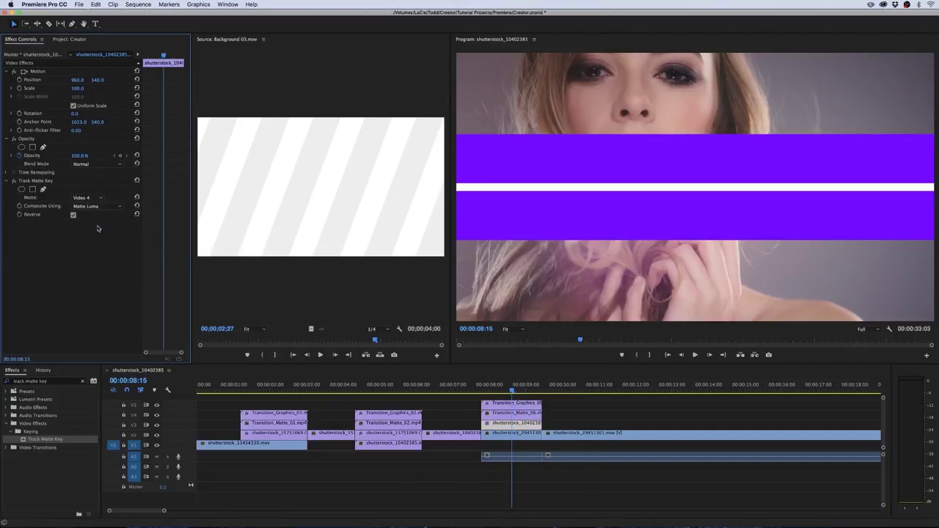
# Find the Ultra Key effect and apply it to the long shutterstock_29451301.mov segment on V2.
pyautogui.click(629, 408)
pyautogui.moveTo(556, 386); pyautogui.dragTo(513, 390)
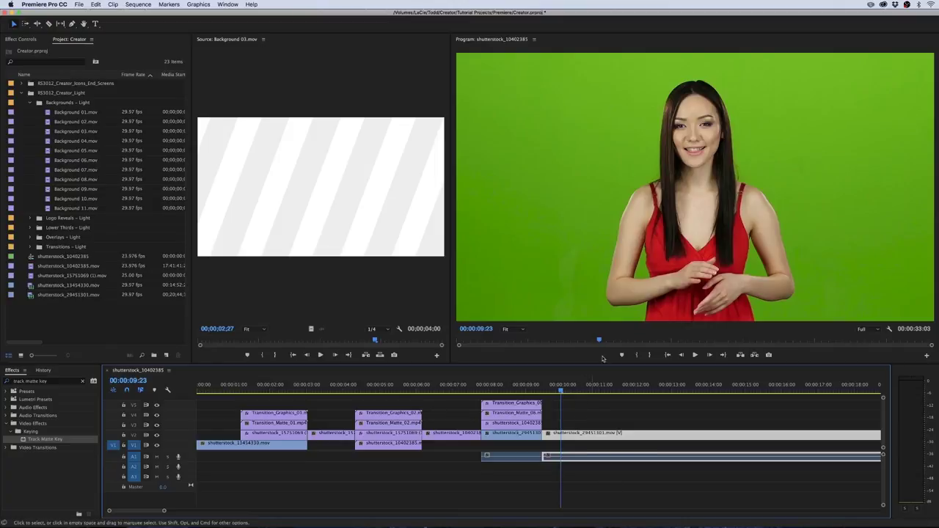
pyautogui.click(82, 381)
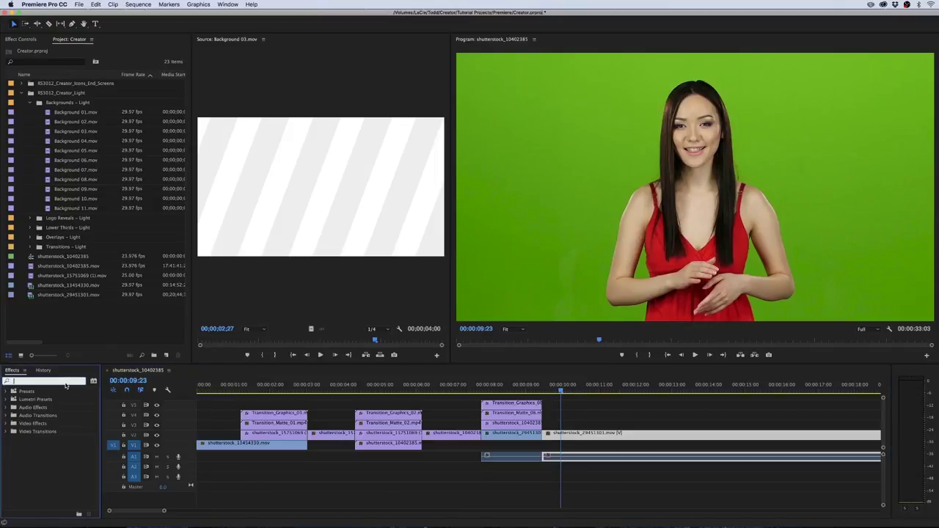
pyautogui.write('ultra')
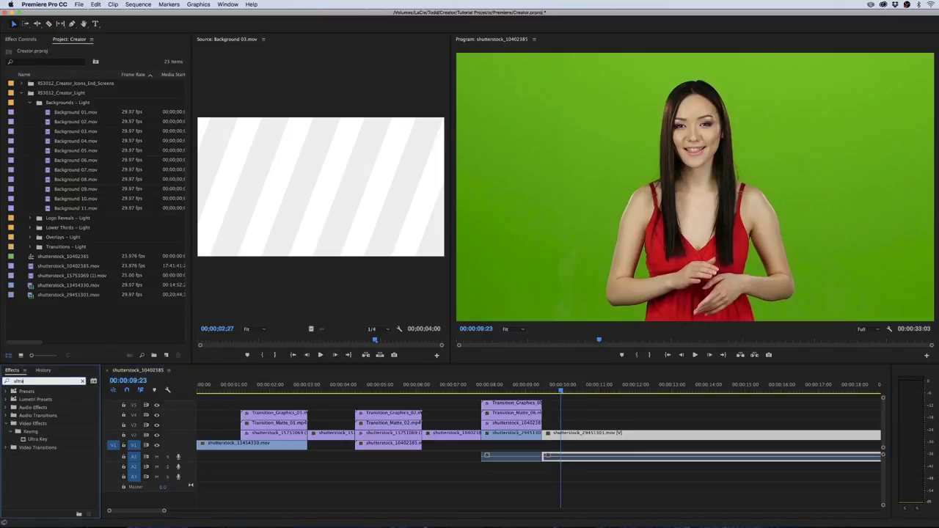
pyautogui.moveTo(36, 438); pyautogui.dragTo(575, 434)
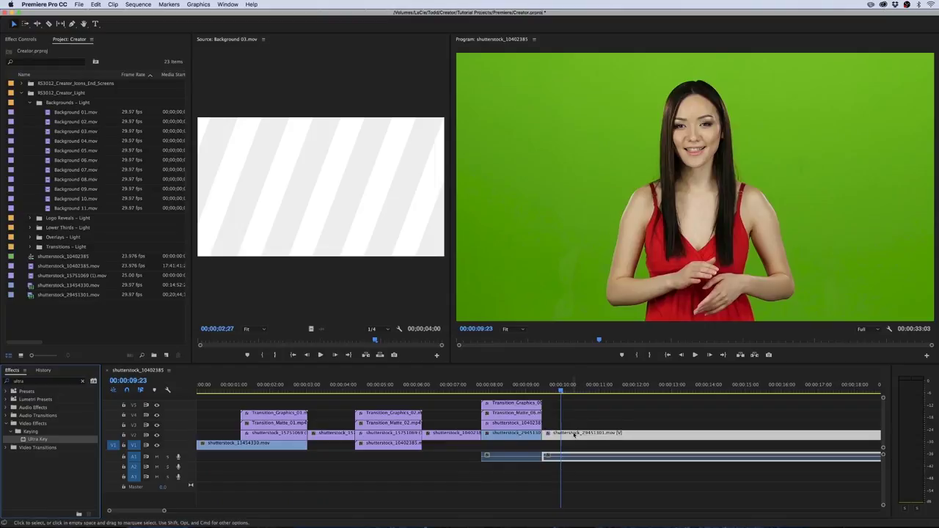
pyautogui.click(578, 433)
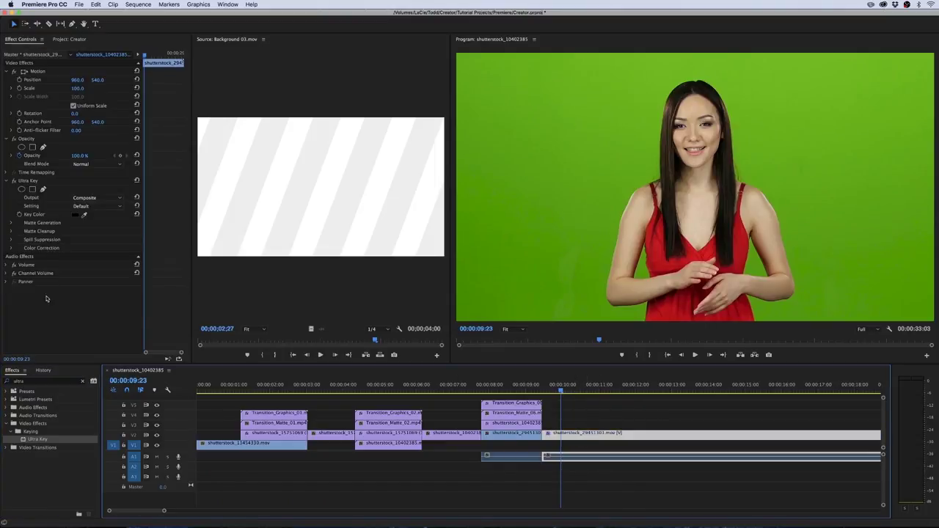
# Key out the green backdrop with Ultra Key, setting Highlight 0, Shadow 57, Pedestal 43 and Contrast 82.
pyautogui.click(85, 215)
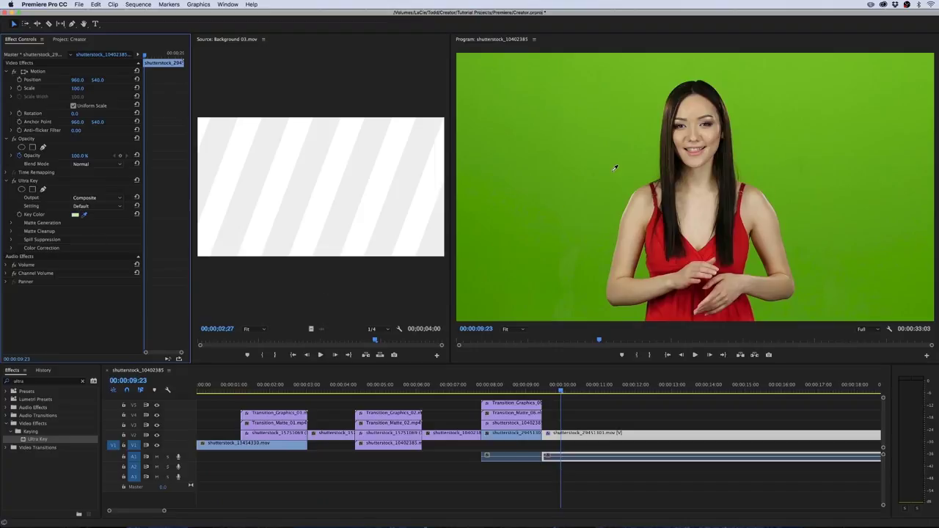
pyautogui.click(658, 125)
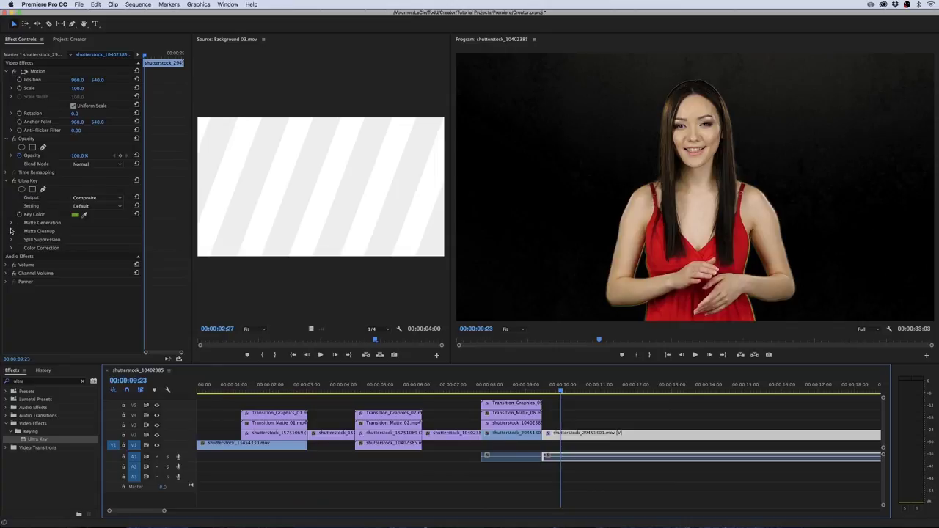
pyautogui.click(11, 231)
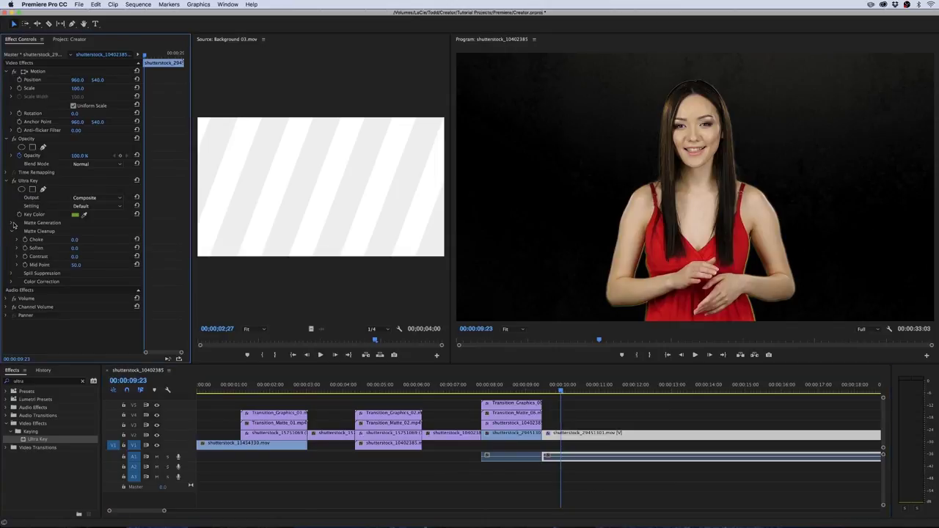
pyautogui.click(12, 223)
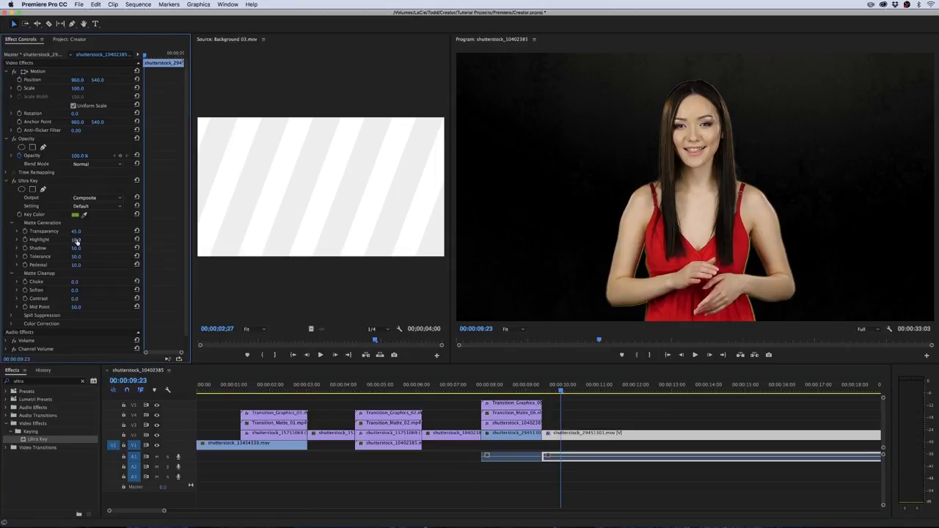
pyautogui.moveTo(76, 239); pyautogui.dragTo(83, 265)
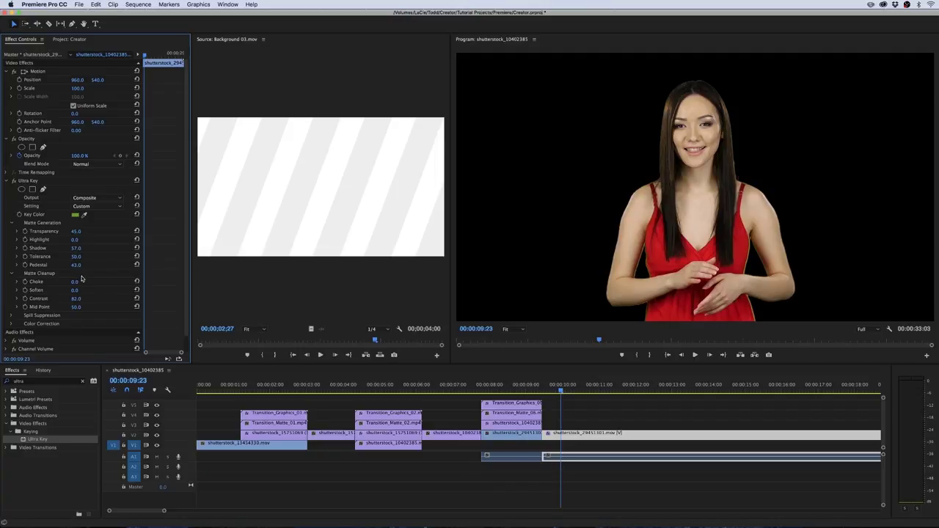
pyautogui.press('super+shift+a')
# Place Background 03.mov on V1 beneath the keyed footage, starting where the third transition begins.
pyautogui.click(71, 40)
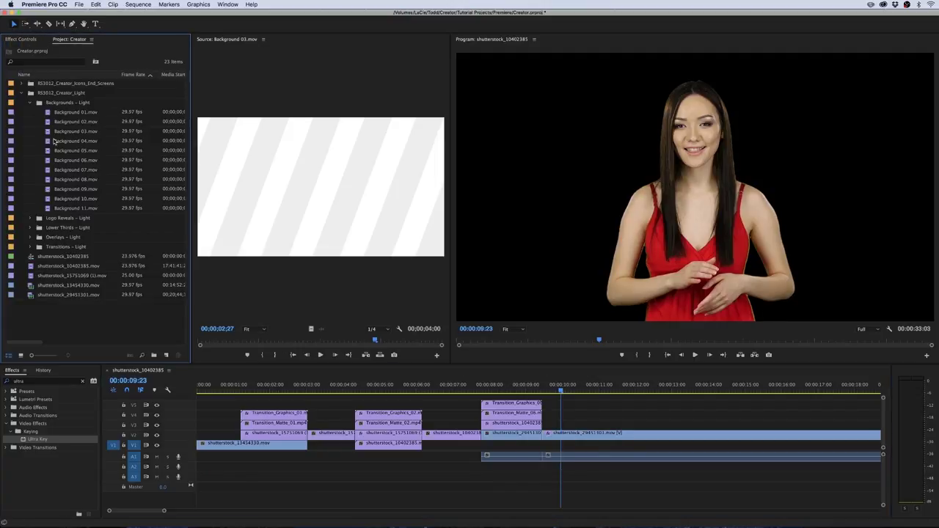
pyautogui.click(369, 229)
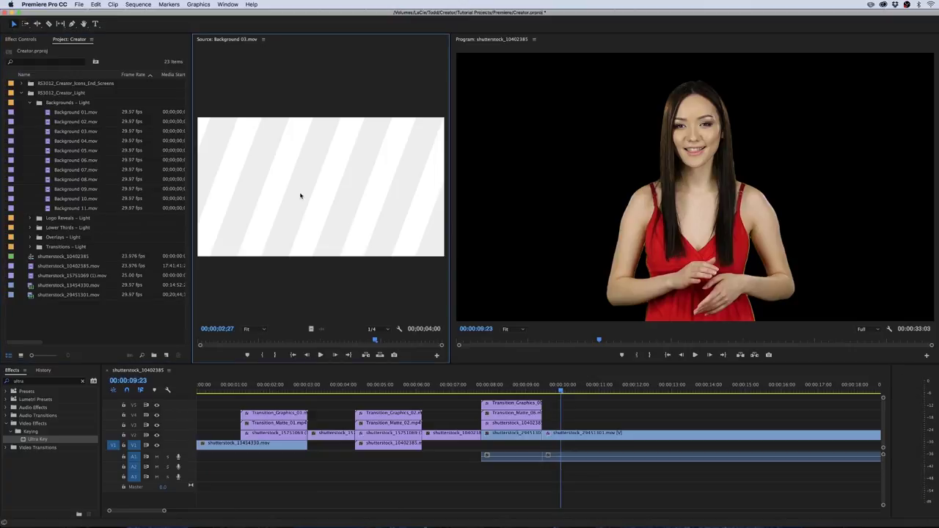
pyautogui.moveTo(300, 196); pyautogui.dragTo(593, 448)
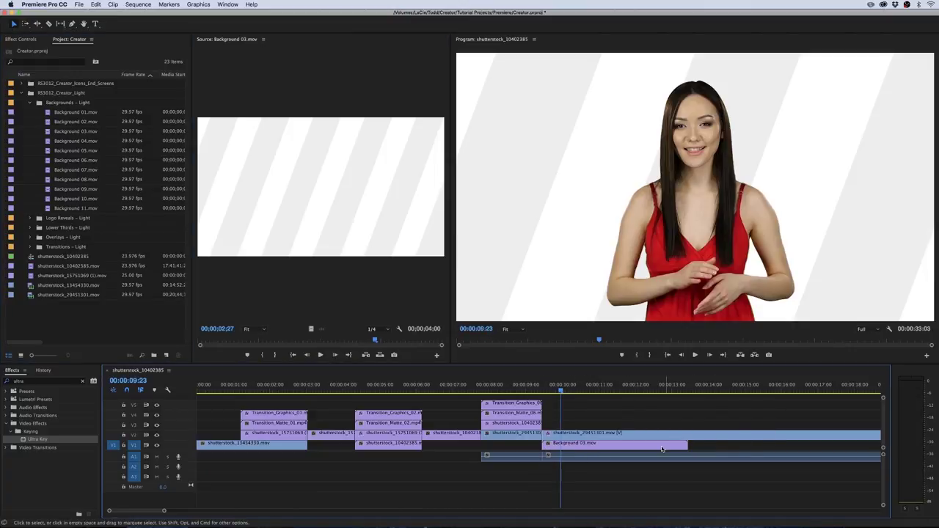
pyautogui.moveTo(650, 445); pyautogui.dragTo(589, 447)
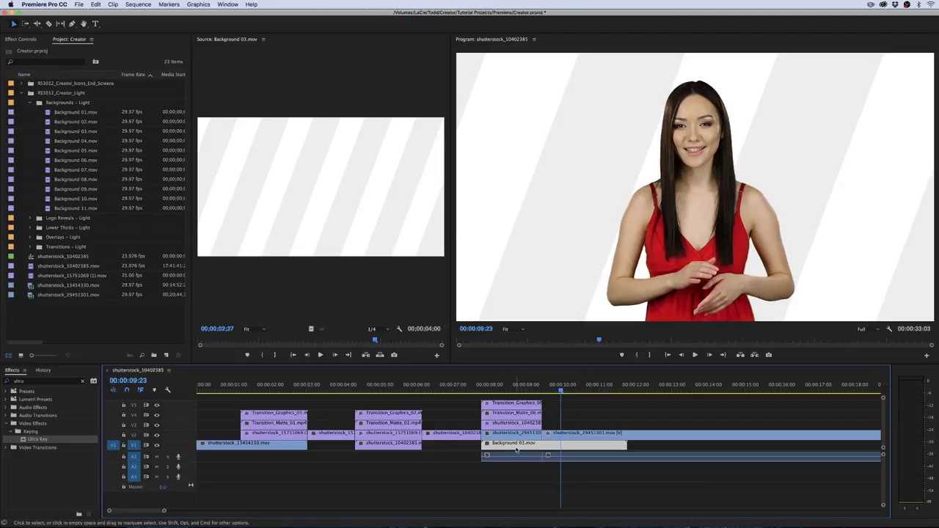
# Repeat Background 03.mov twice end to end on V1 and trim all clips to end at 00:00:17:17.
pyautogui.moveTo(511, 447); pyautogui.dragTo(807, 418)
pyautogui.click(843, 387)
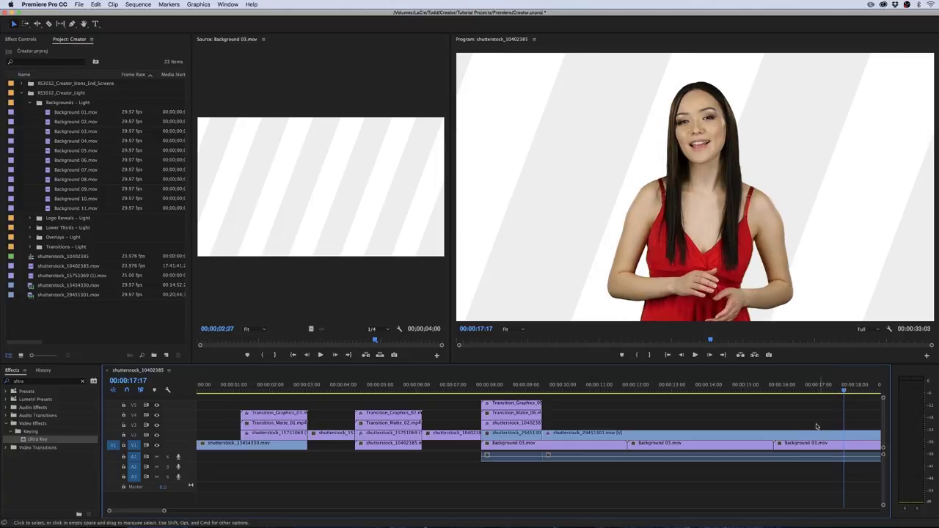
pyautogui.press('c')
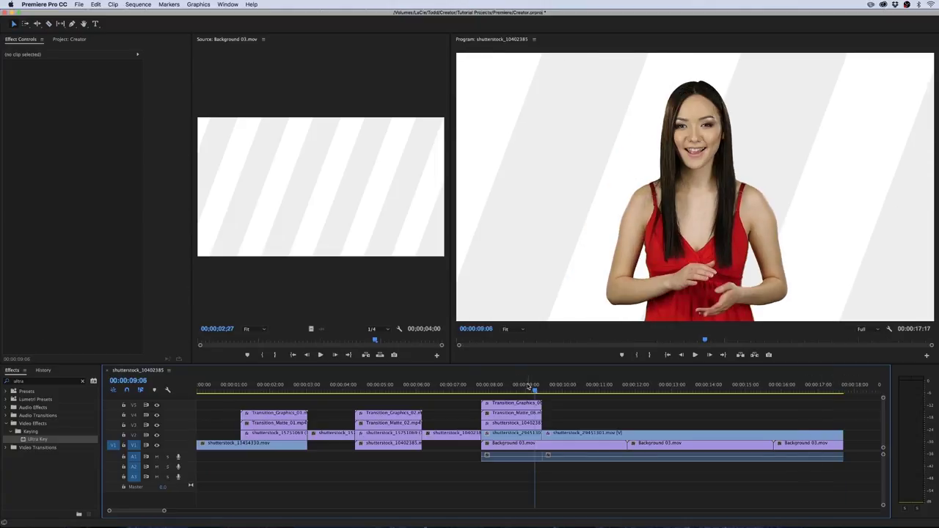
pyautogui.click(193, 391)
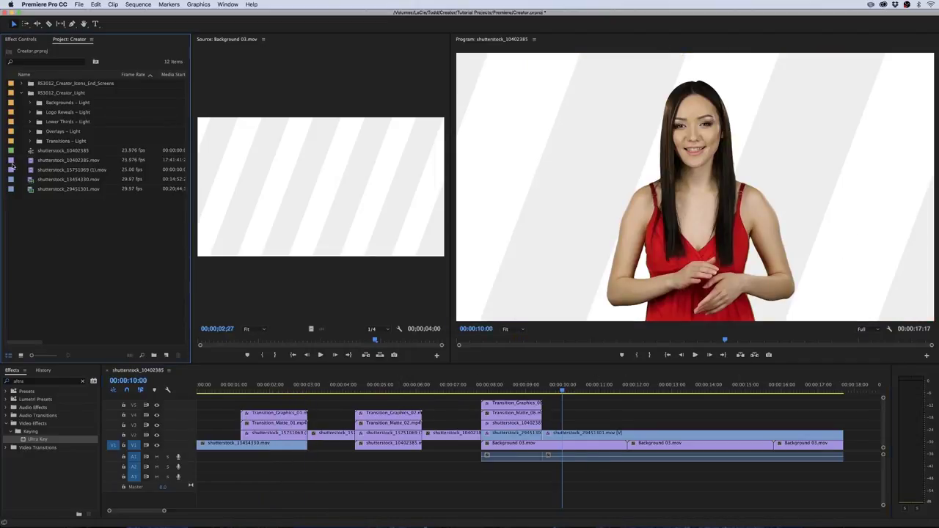
# Add LTL 13 Simple Single Line ExtraWide.mov from the Single Line bin to V3 above the keyed presenter and scale it to frame size.
pyautogui.click(30, 121)
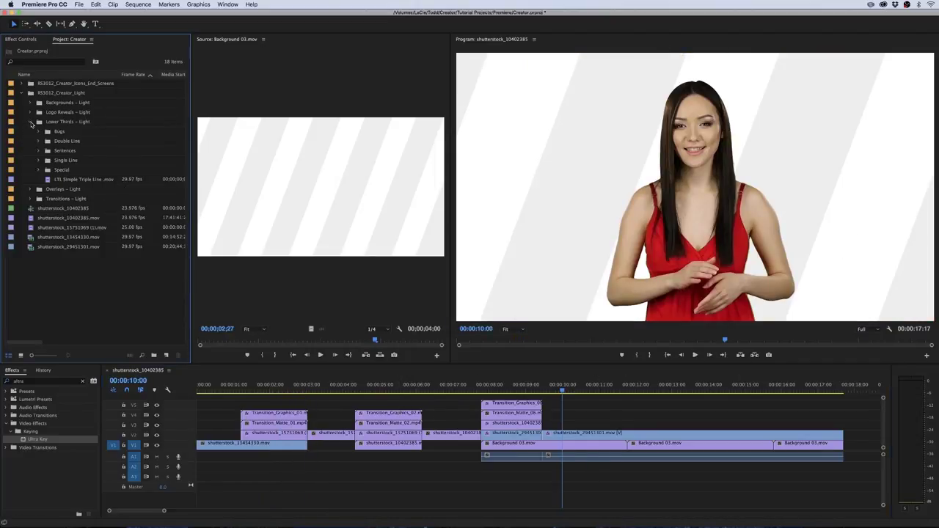
pyautogui.click(39, 161)
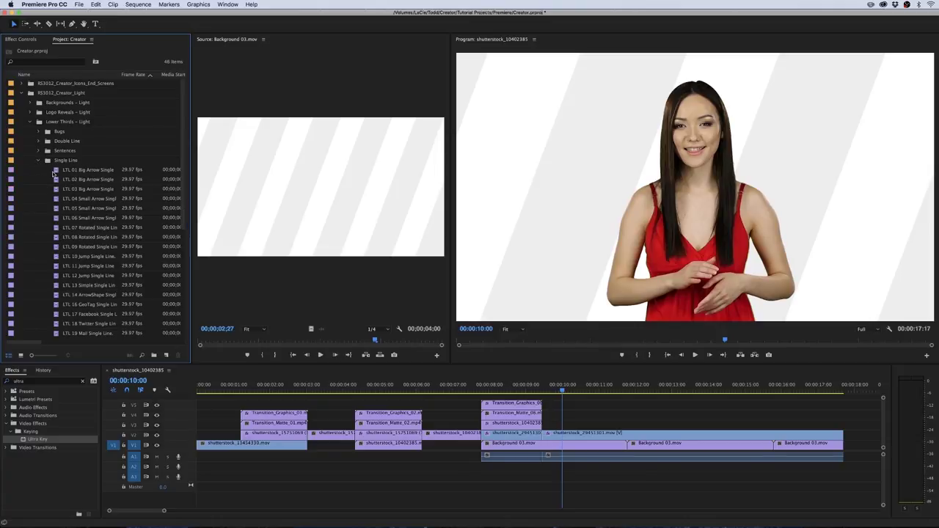
pyautogui.click(53, 174)
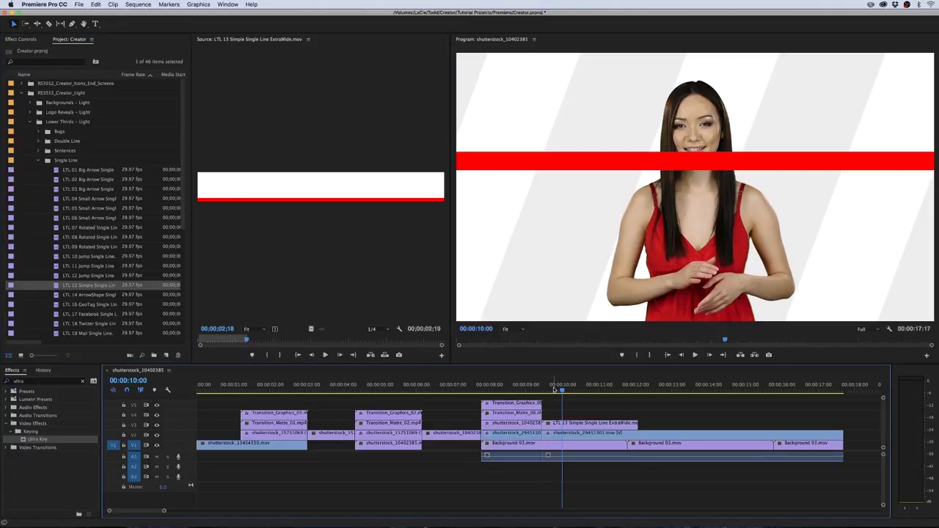
pyautogui.moveTo(562, 389); pyautogui.dragTo(564, 389)
pyautogui.rightClick(578, 427)
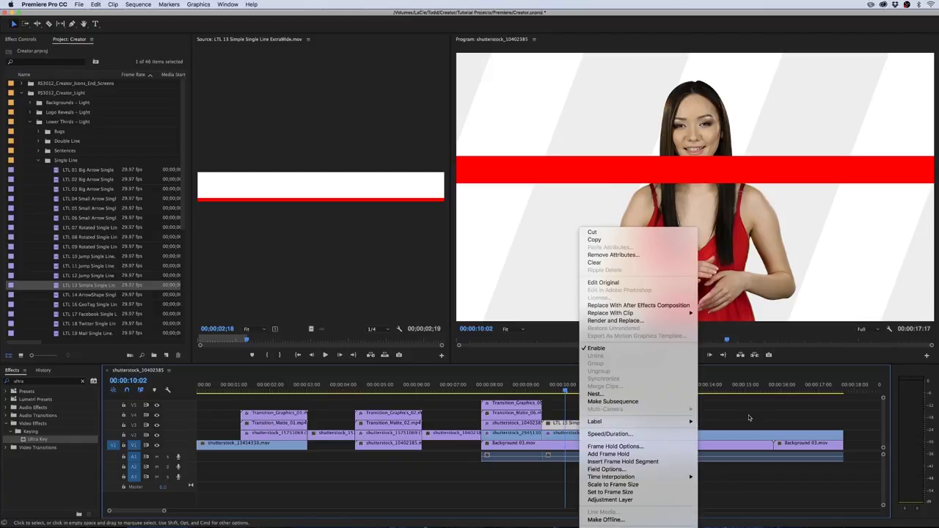
pyautogui.click(641, 485)
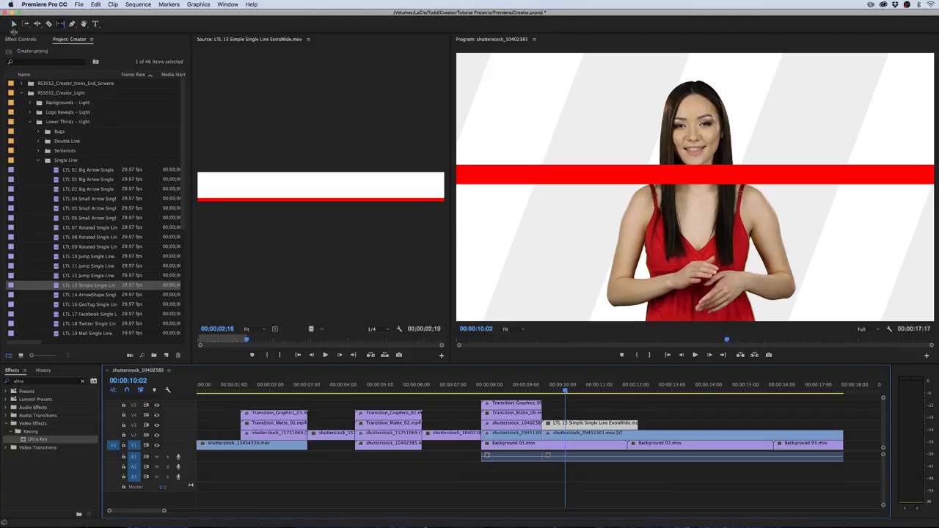
# Move the lower third down to a vertical position of 886 and play back its animation.
pyautogui.click(20, 39)
pyautogui.moveTo(98, 80); pyautogui.dragTo(169, 80)
pyautogui.click(536, 389)
pyautogui.press('space')
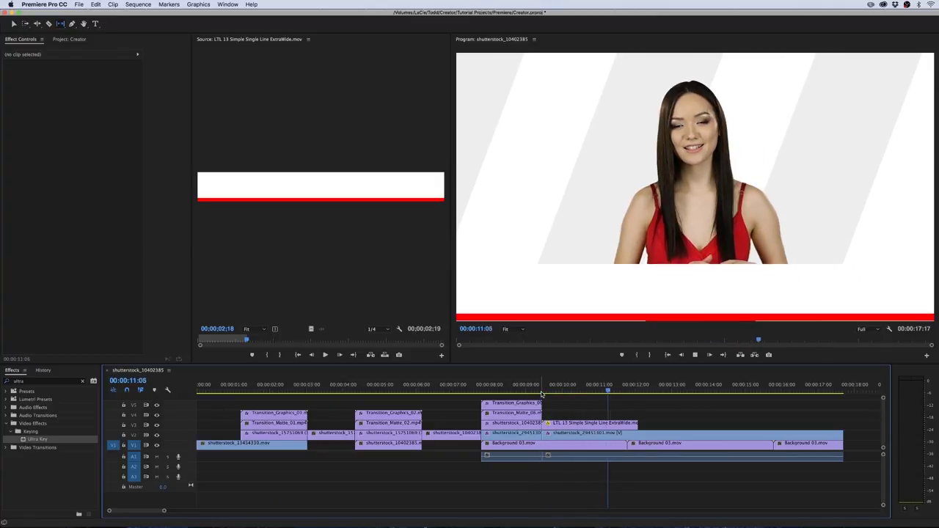
pyautogui.click(630, 423)
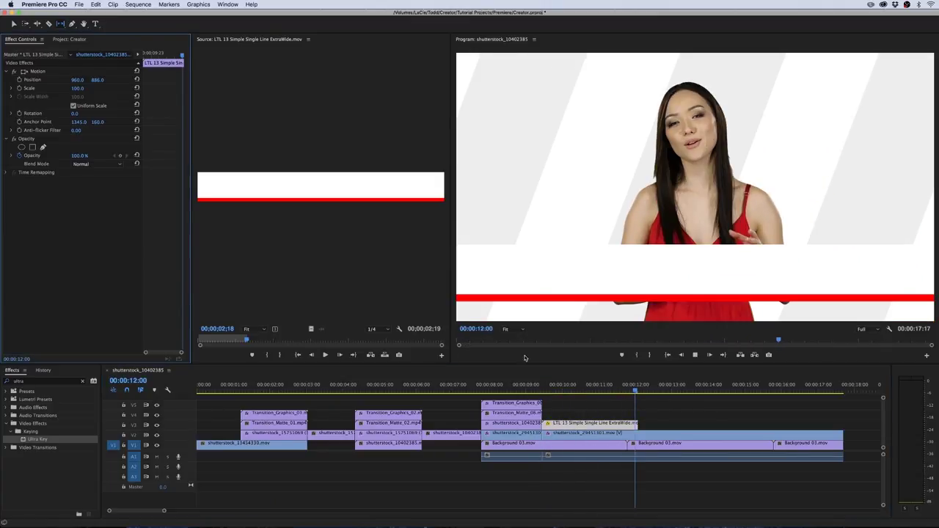
# Extend the lower third clip on V3 to the end of the sequence and scrub through its opening animation.
pyautogui.click(644, 427)
pyautogui.press('v')
pyautogui.click(535, 390)
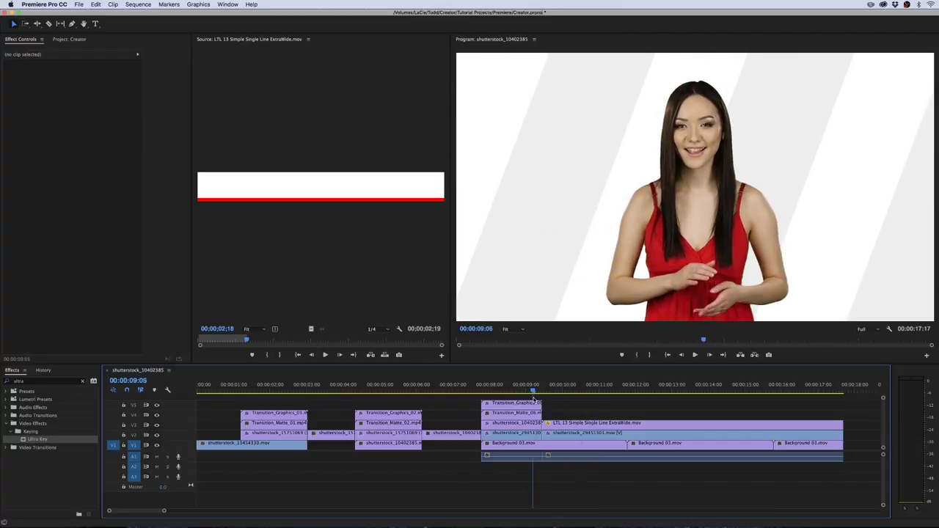
pyautogui.moveTo(533, 389); pyautogui.dragTo(597, 389)
pyautogui.click(565, 389)
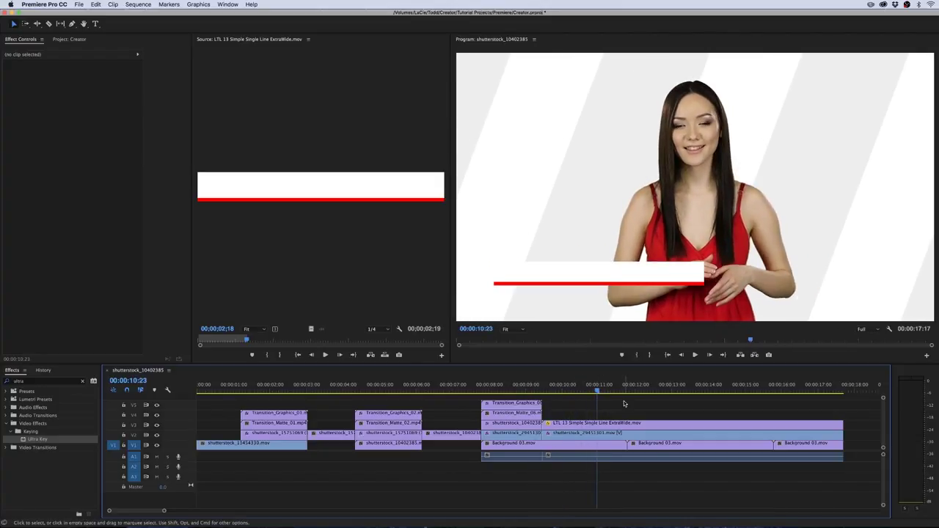
# Activate the Type tool and examine the available weights of the Montserrat font on its Font Squirrel page in Chrome.
pyautogui.click(94, 23)
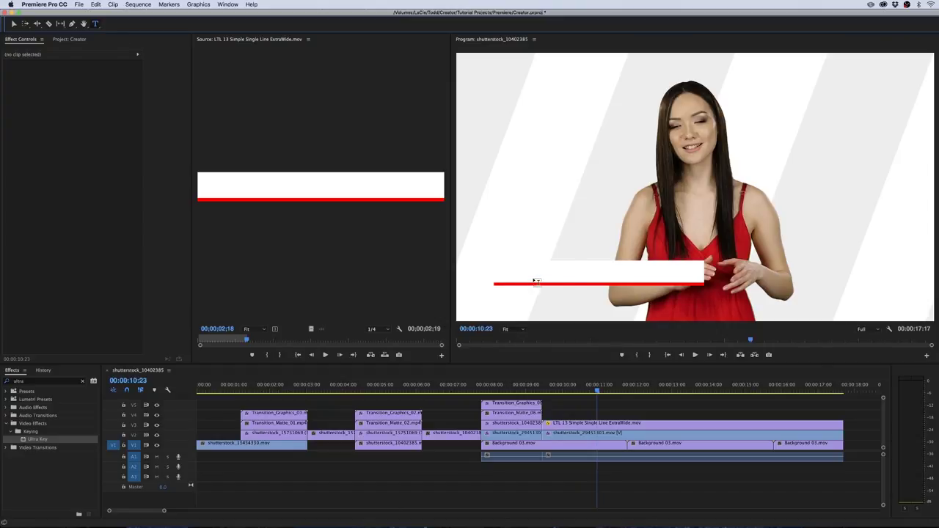
pyautogui.press('super+Tab')
pyautogui.scroll(-3, 499, 320)
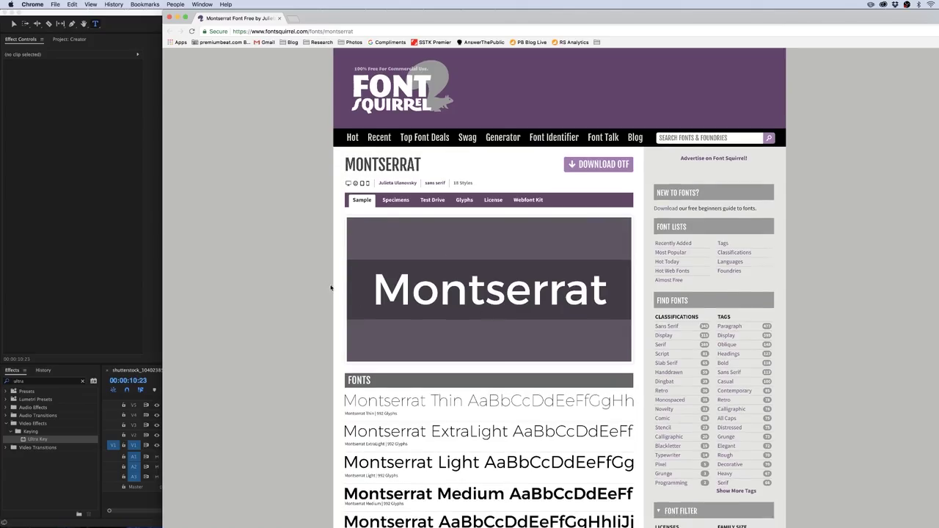
pyautogui.scroll(3, 609, 228)
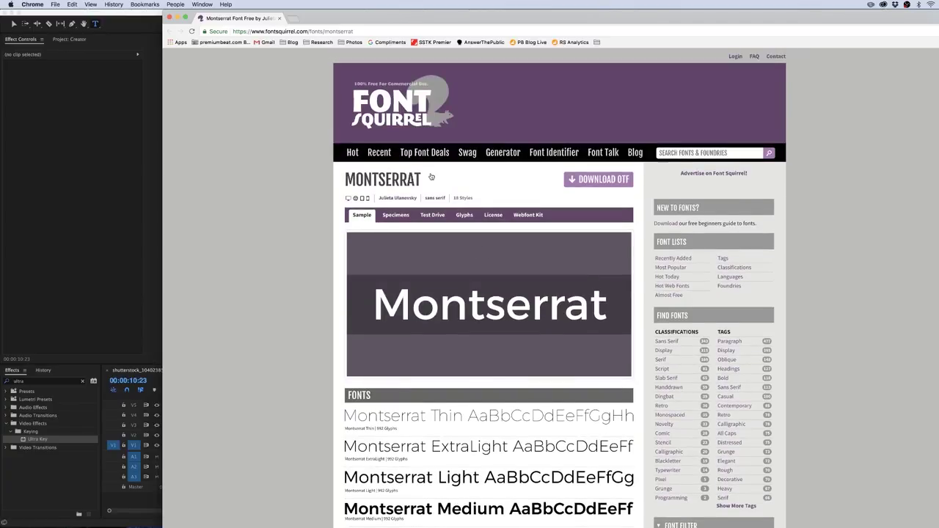
pyautogui.scroll(-7, 276, 459)
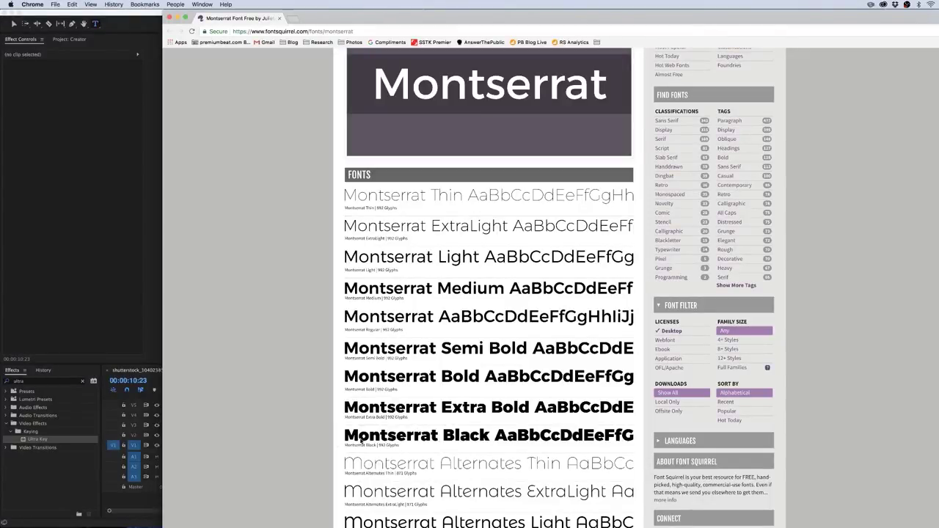
pyautogui.press('super+Tab')
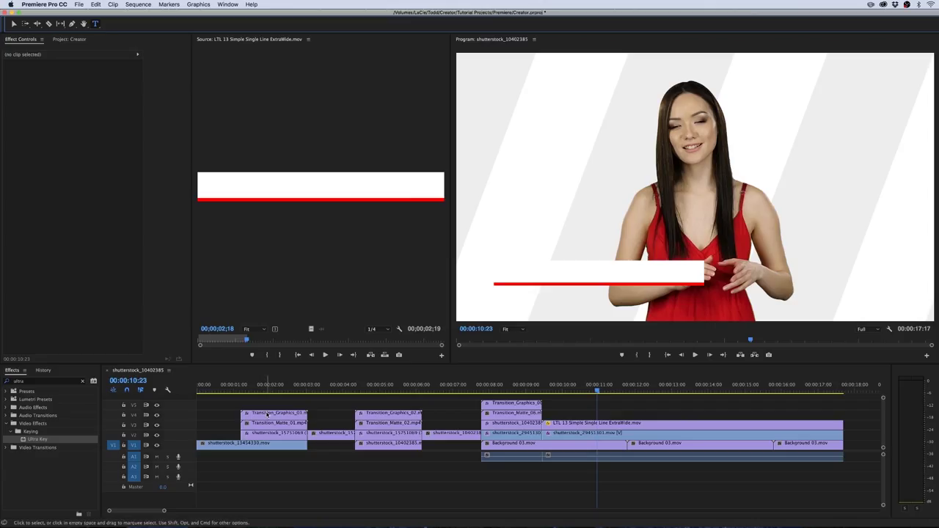
pyautogui.click(508, 272)
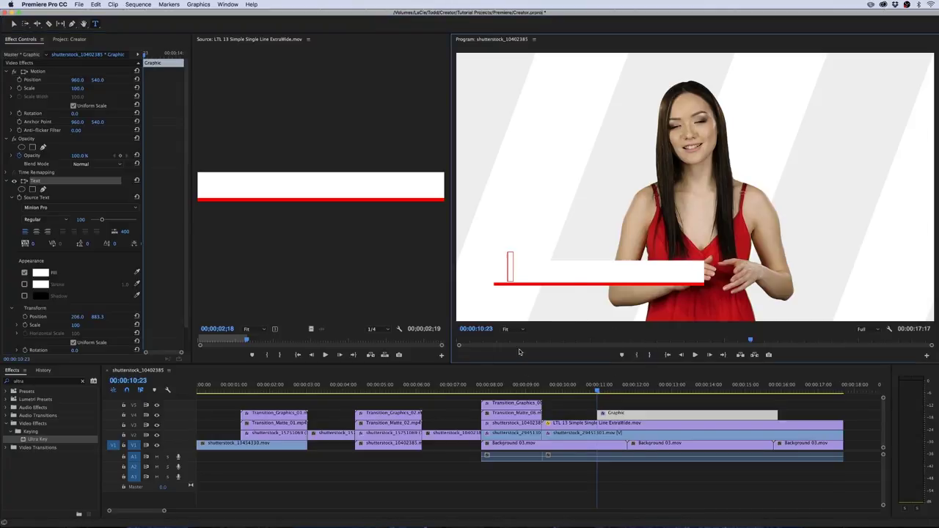
pyautogui.click(623, 417)
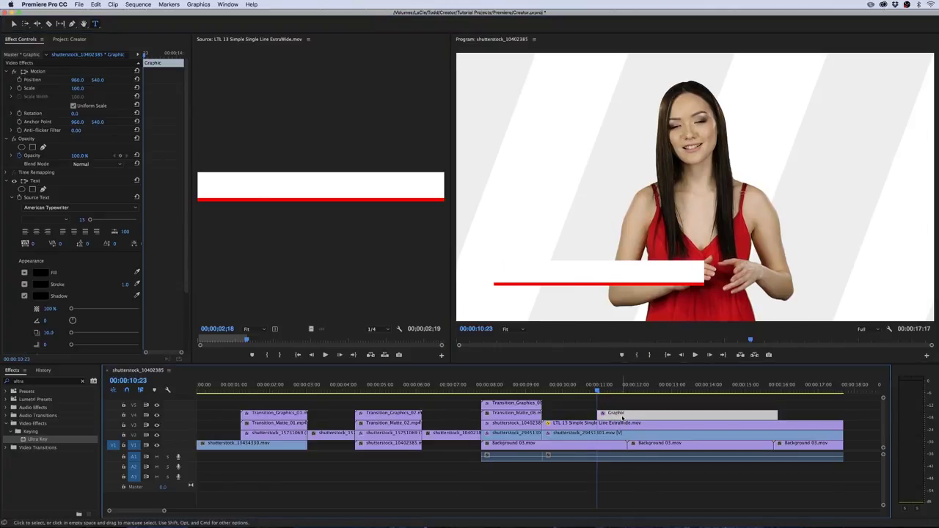
pyautogui.press('Delete')
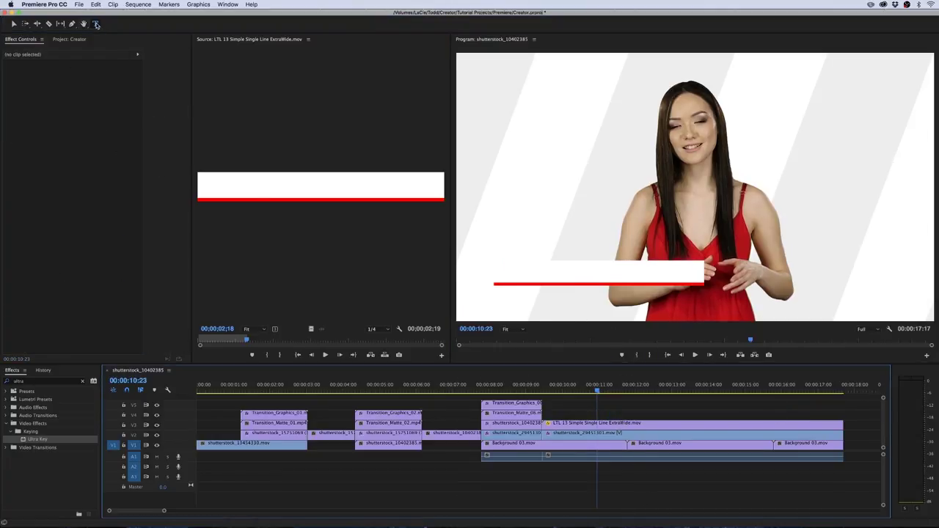
# Create a text graphic over the white lower third bar in Montserrat, reading the presenter's first name.
pyautogui.click(504, 278)
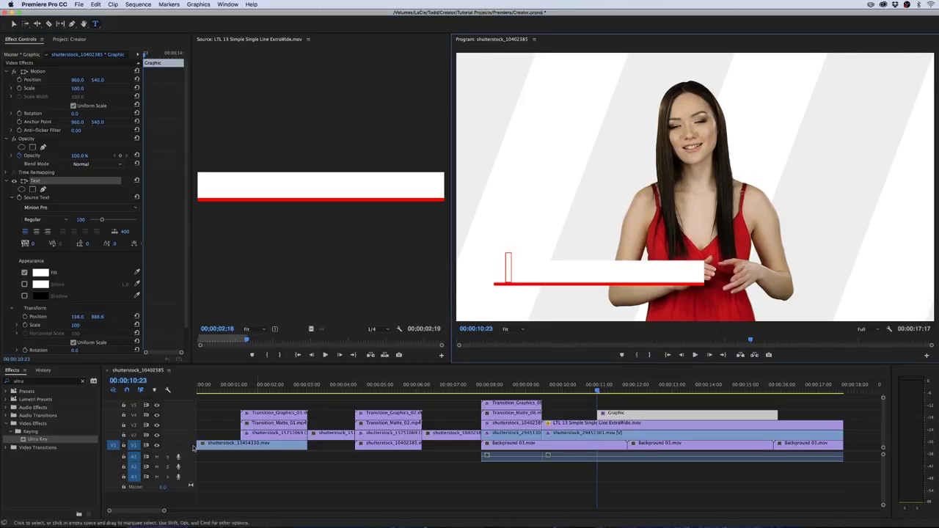
pyautogui.click(65, 208)
pyautogui.scroll(-10, 64, 211)
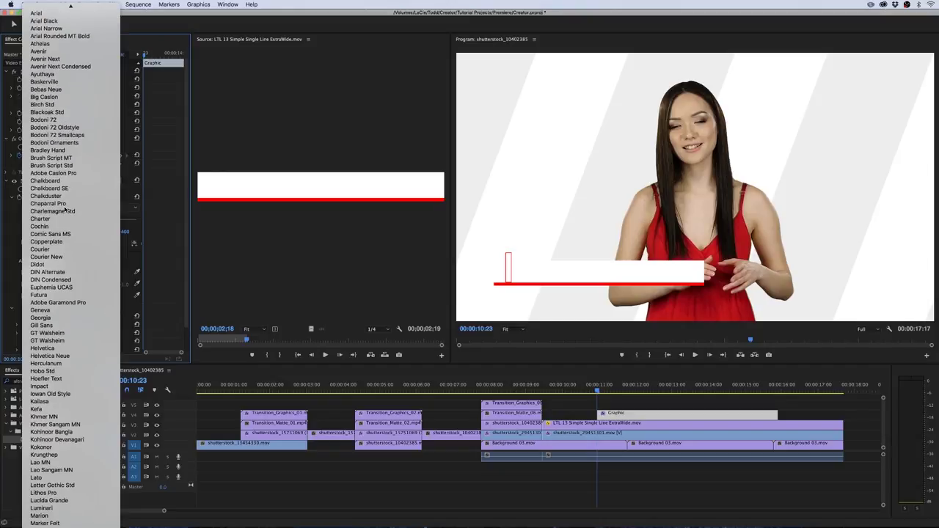
pyautogui.click(65, 220)
pyautogui.click(517, 267)
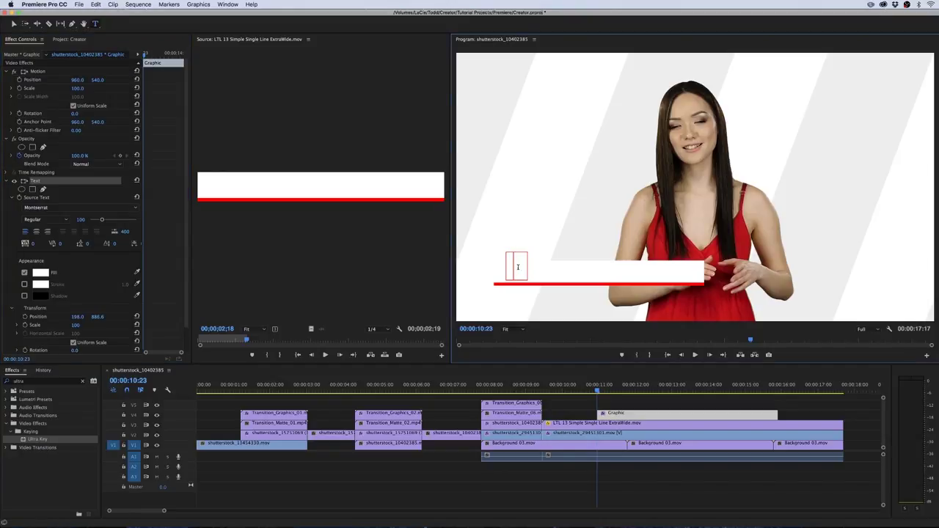
pyautogui.write('Name')
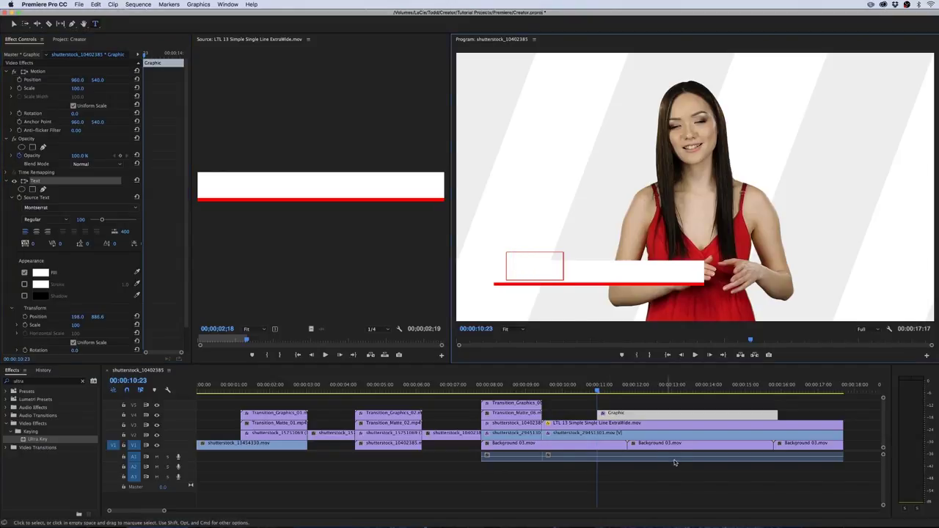
# Set the fill colour of the name text to black, 000000.
pyautogui.click(649, 414)
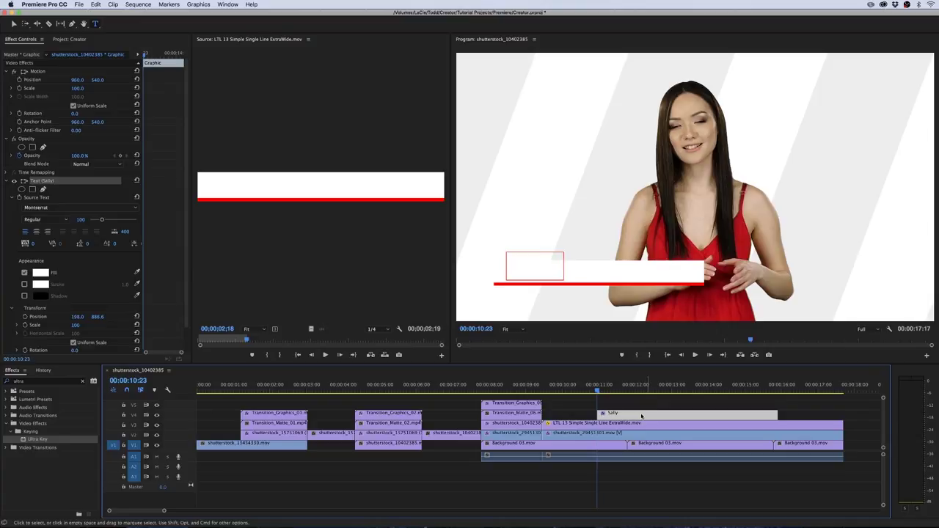
pyautogui.click(40, 271)
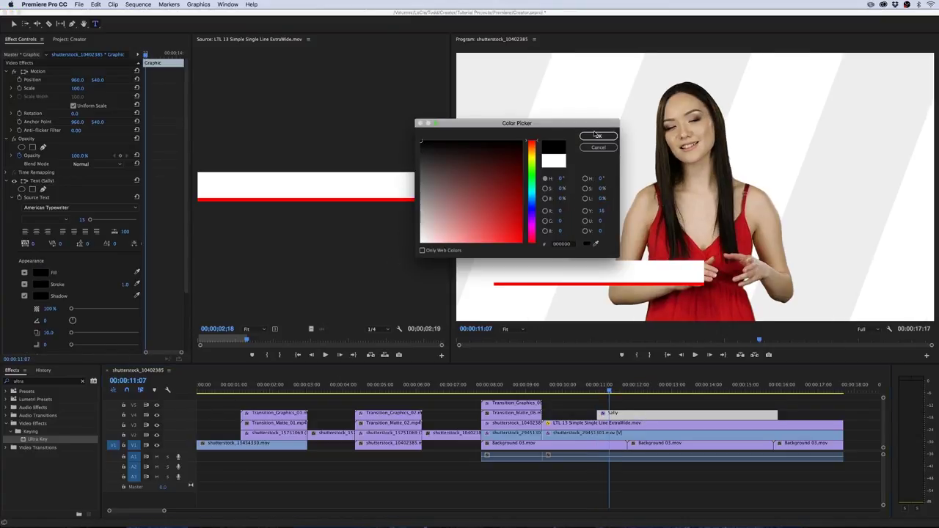
pyautogui.click(597, 136)
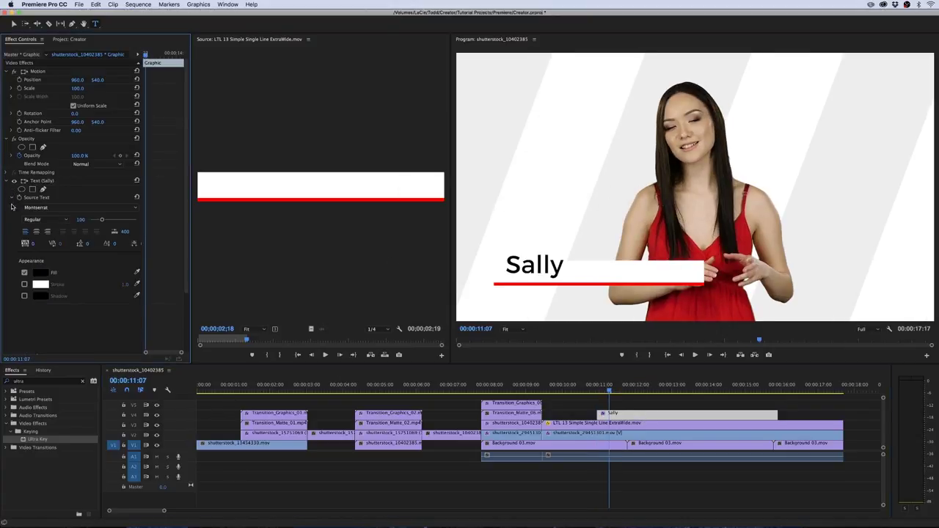
# Set the name text to Montserrat Black at size 59 and lower the graphic to a vertical position of 561.
pyautogui.click(43, 181)
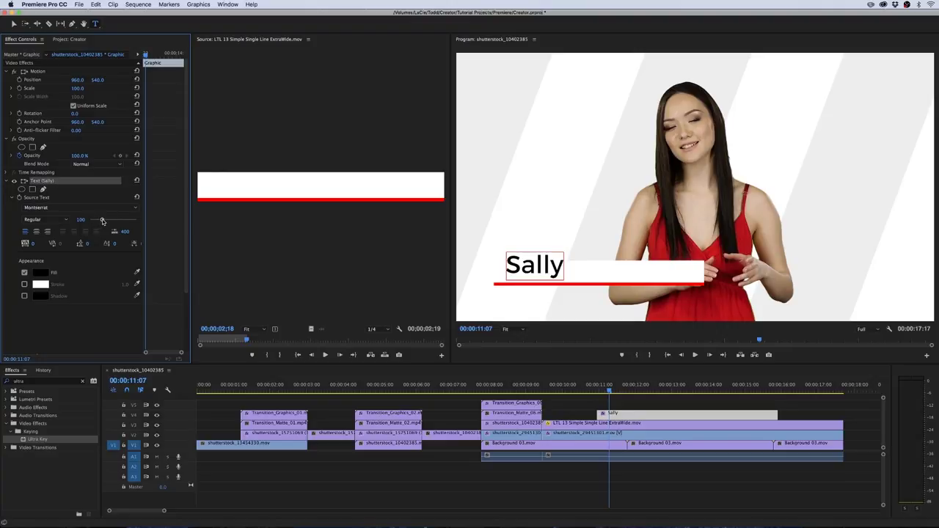
pyautogui.moveTo(102, 221); pyautogui.dragTo(96, 222)
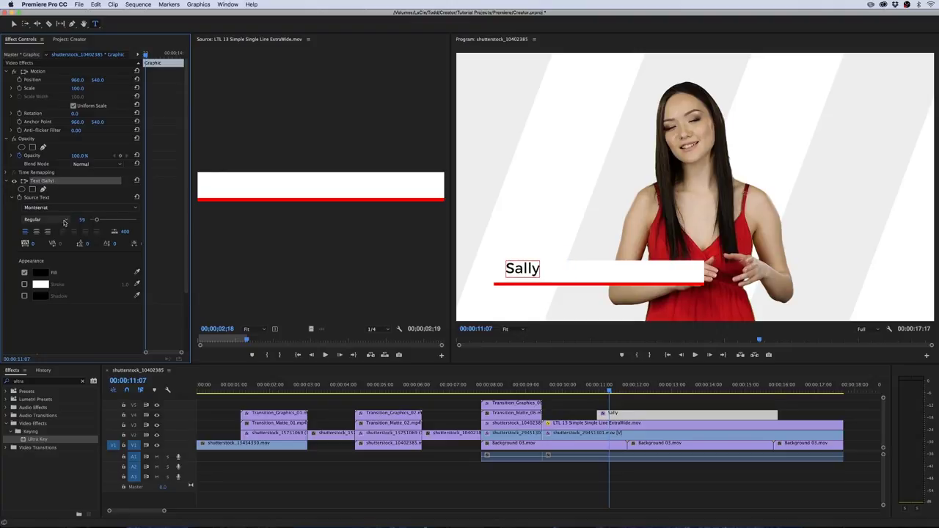
pyautogui.click(65, 221)
pyautogui.click(37, 292)
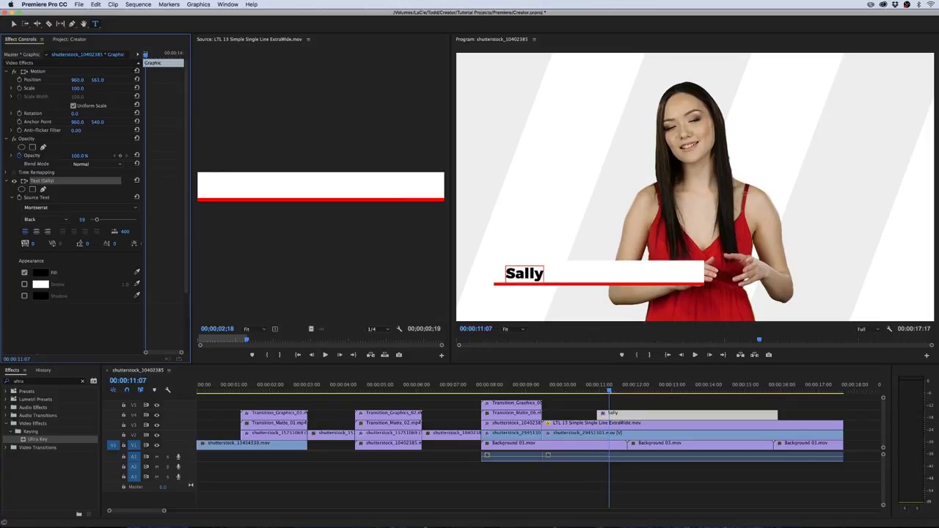
# Complete the name text in the lower third by adding the presenter's surname.
pyautogui.doubleClick(664, 418)
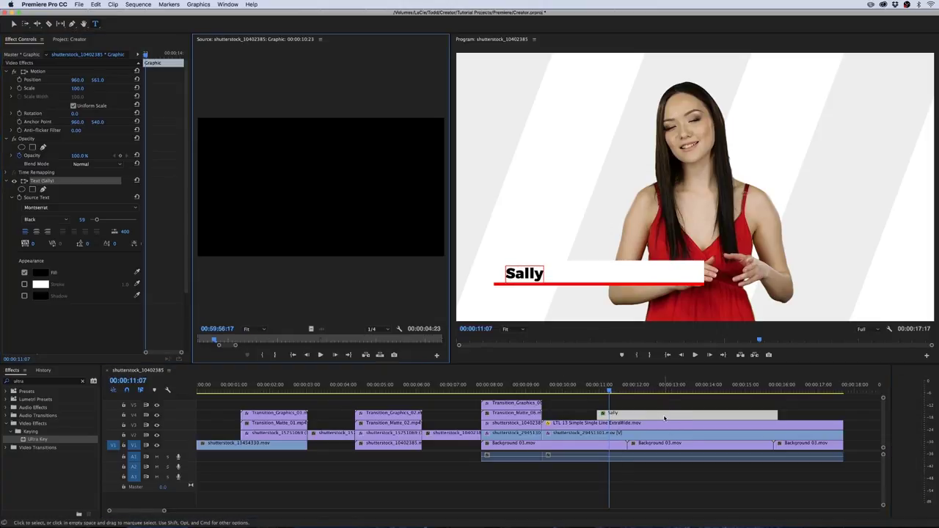
pyautogui.click(543, 274)
pyautogui.write('Rocketstock')
pyautogui.click(566, 411)
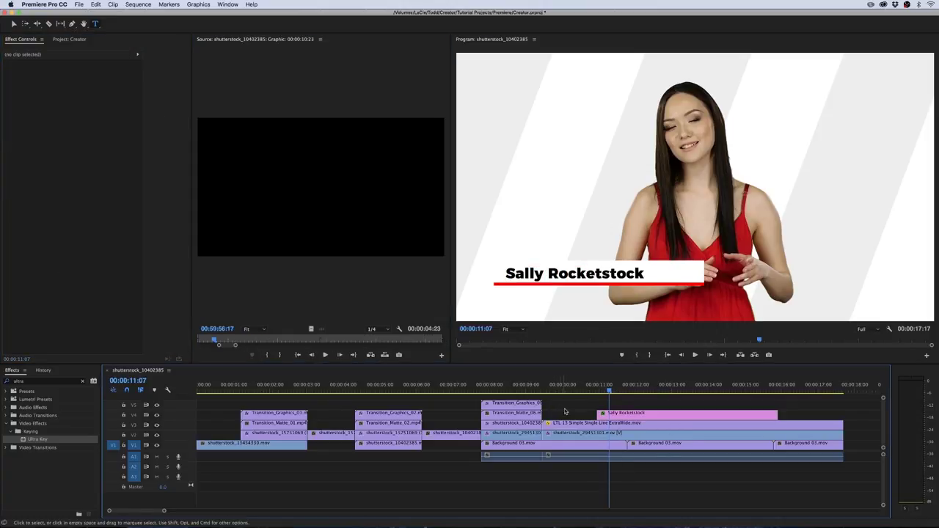
# Nudge the name slightly left and up inside the white bar and align its V4 clip with the start of the lower third.
pyautogui.click(616, 413)
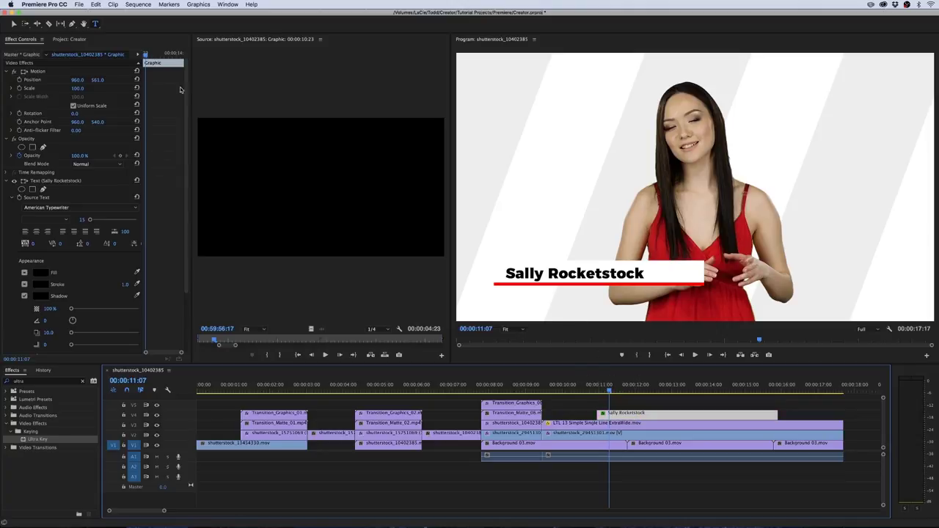
pyautogui.moveTo(79, 83); pyautogui.dragTo(189, 134)
pyautogui.press('super+z')
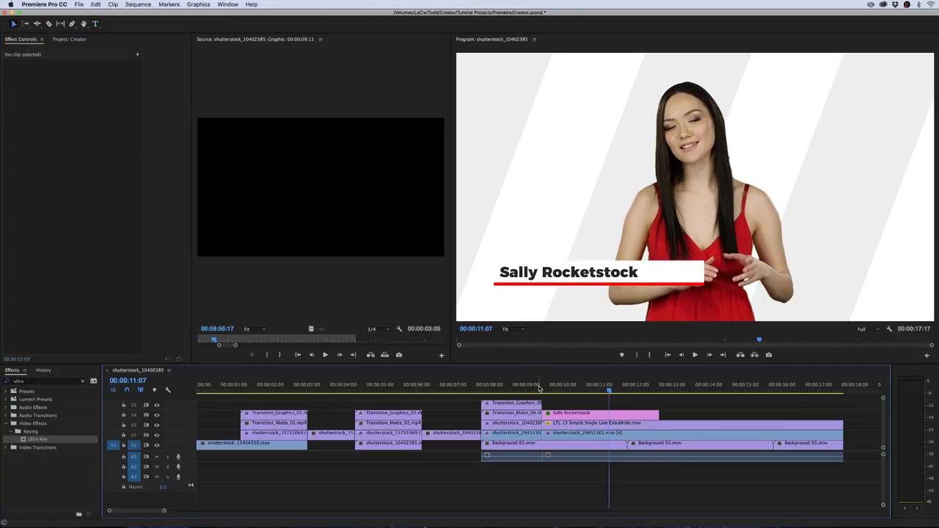
# Trim the name clip on V4 to start at 00:00:10:08 and extend its end for a duration of 00:00:05:11.
pyautogui.click(544, 386)
pyautogui.moveTo(544, 389); pyautogui.dragTo(574, 416)
pyautogui.moveTo(658, 416); pyautogui.dragTo(772, 416)
pyautogui.press('=')
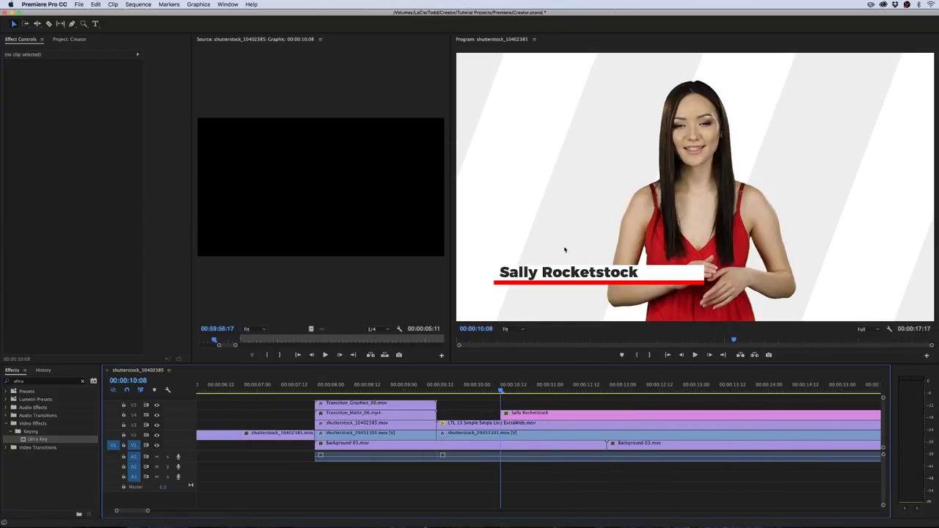
# Apply a shortened default Cross Dissolve to the start of the name clip and trim the lower third to end together with it.
pyautogui.rightClick(498, 415)
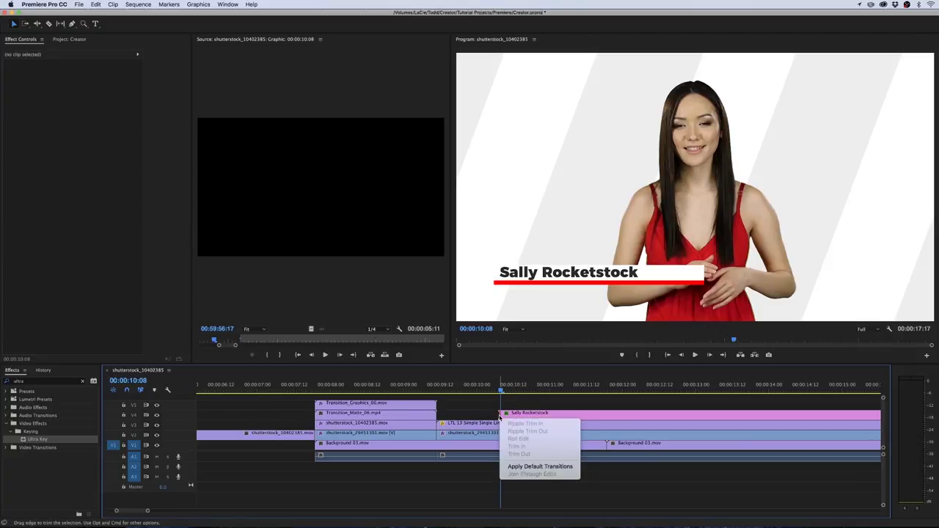
pyautogui.click(553, 466)
pyautogui.press('space')
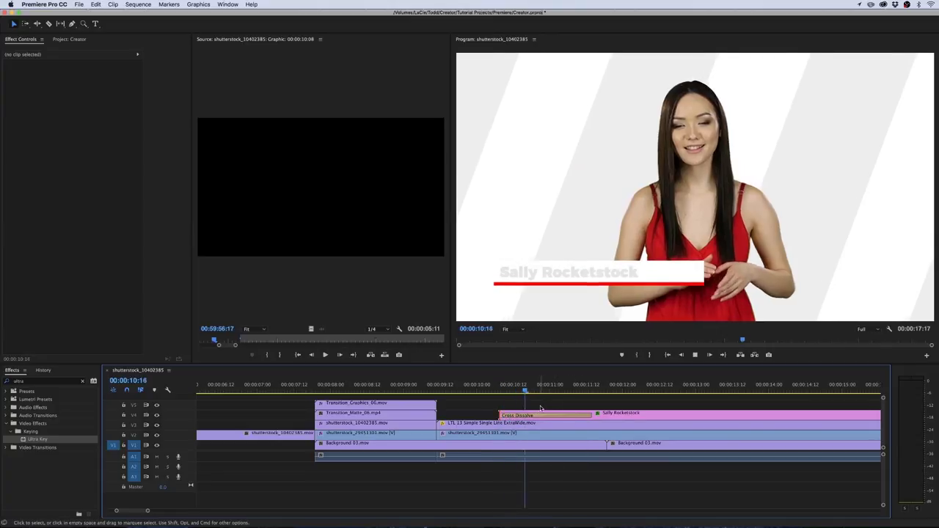
pyautogui.click(587, 416)
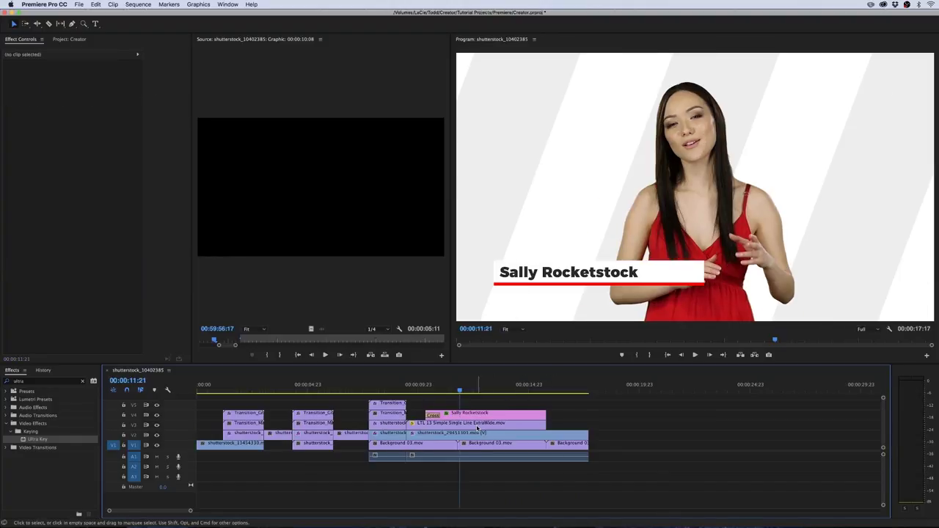
# Copy the Fast Color Corrector effect from the Transition_Graphics clip on V5 to the lower third clip and play the sequence from the beginning.
pyautogui.click(476, 426)
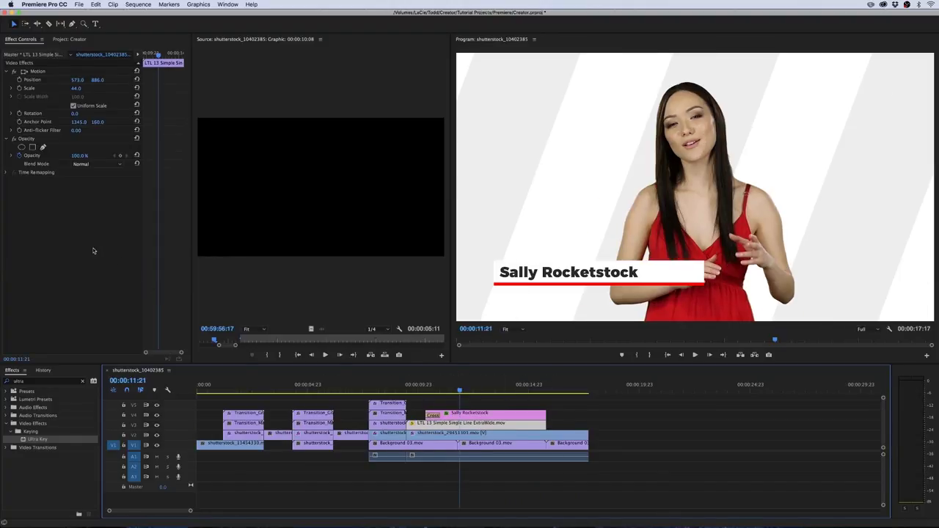
pyautogui.click(52, 255)
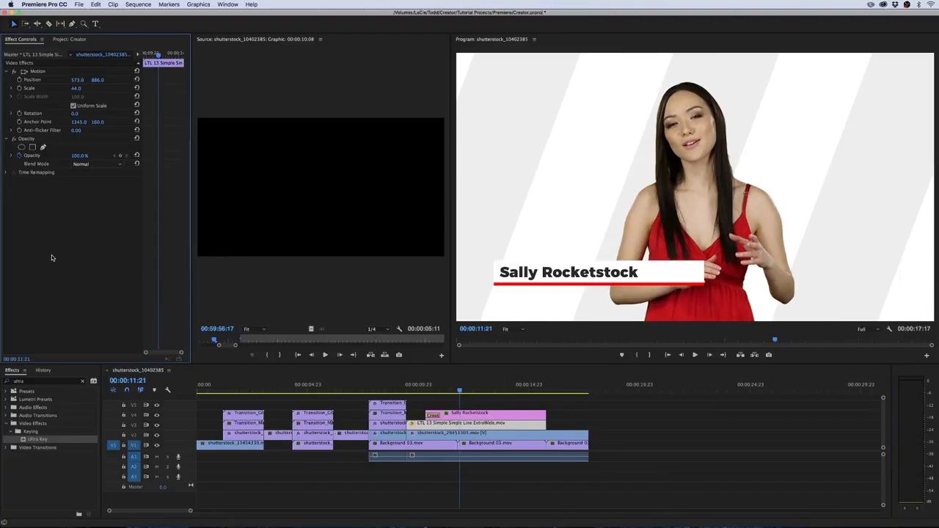
pyautogui.click(392, 405)
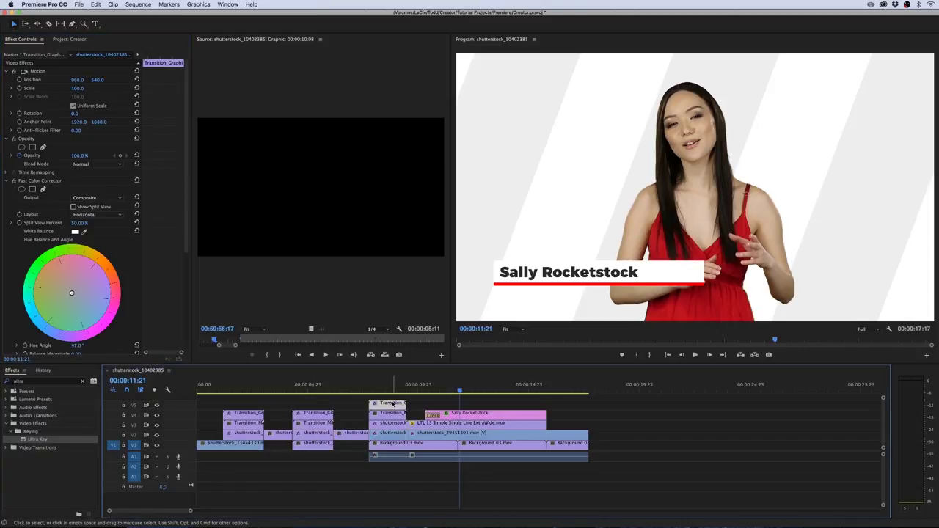
pyautogui.click(42, 182)
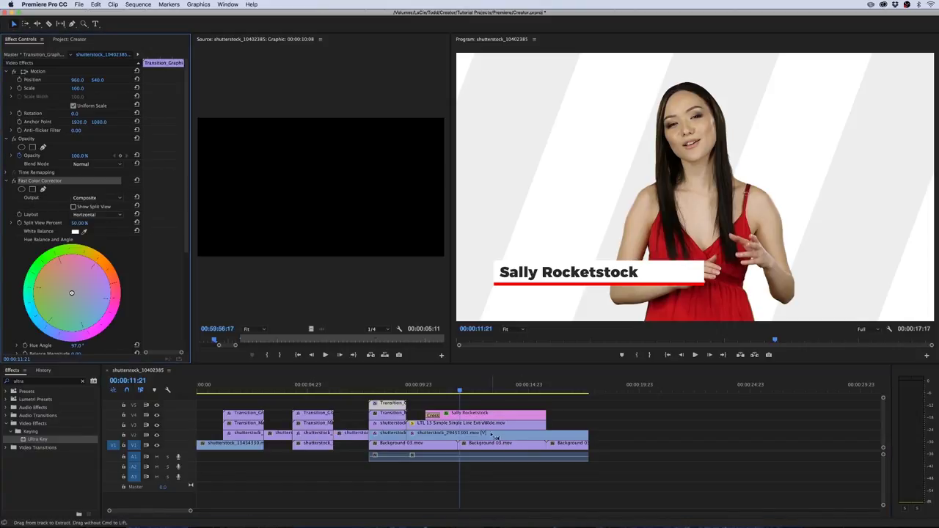
pyautogui.click(491, 425)
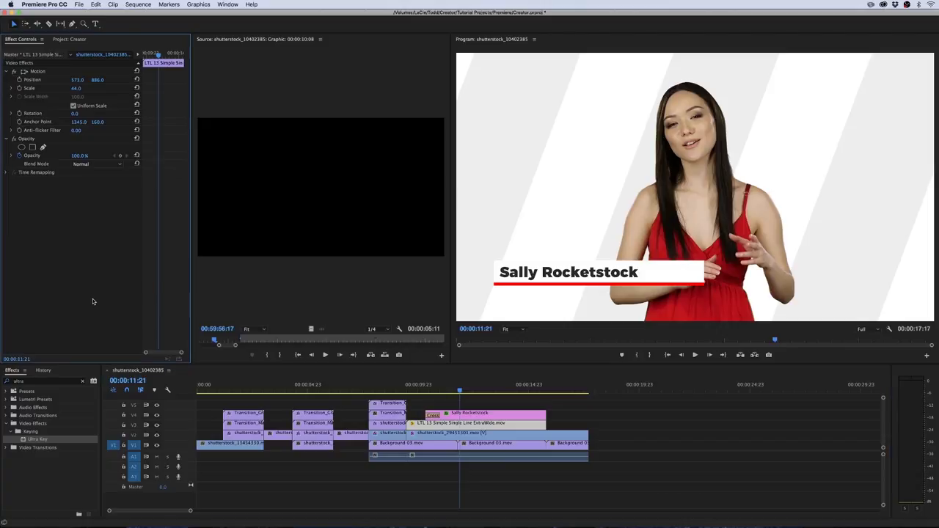
pyautogui.click(693, 463)
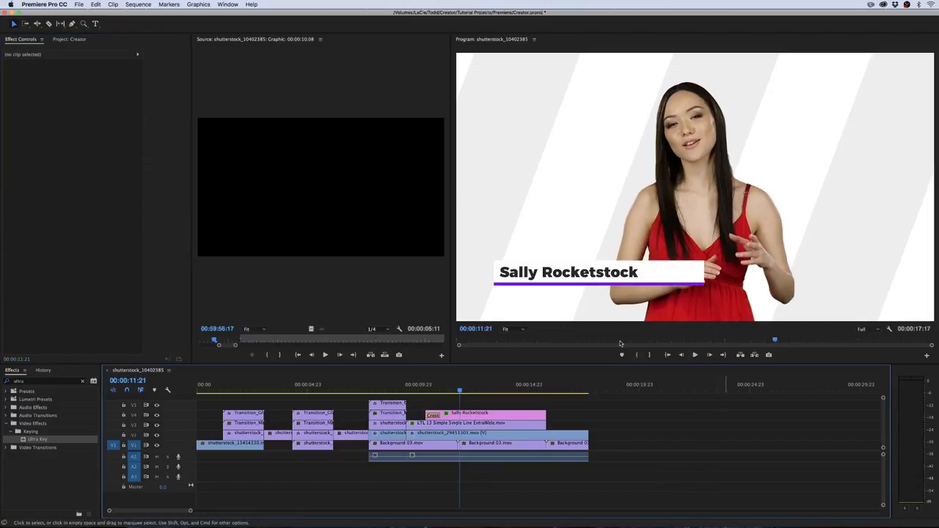
pyautogui.press('Home')
pyautogui.press('space')
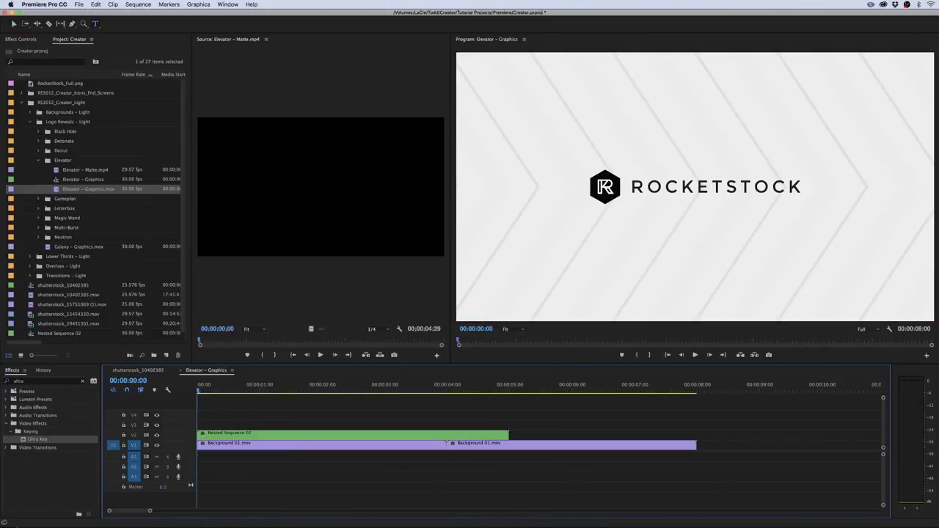
# Collapse the Elevator and Logo Reveals - Light bins in the project.
pyautogui.click(39, 161)
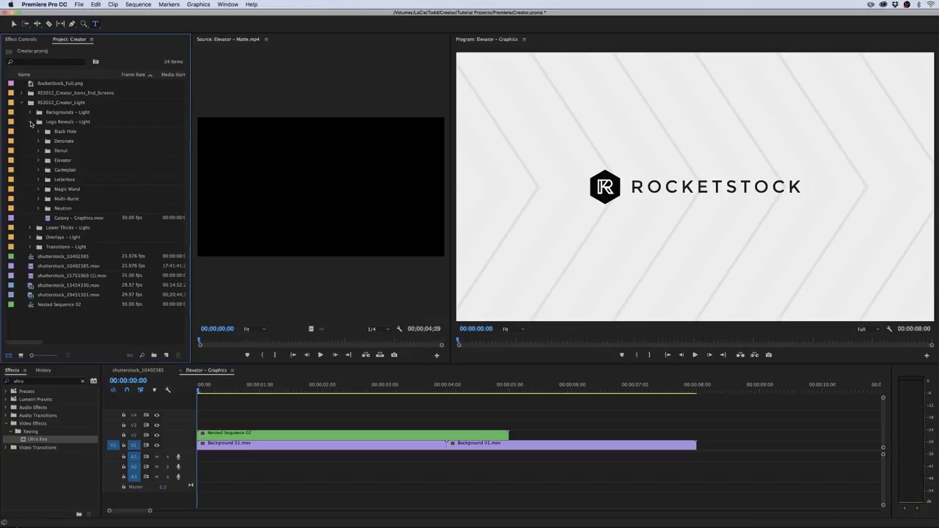
pyautogui.click(31, 122)
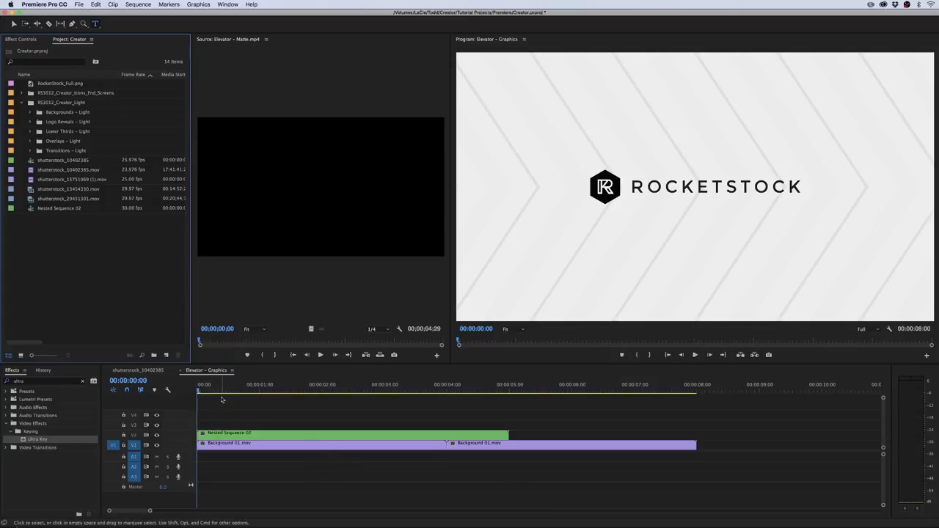
# Expand the Logo Reveals - Light and Elevator bins, then load Elevator - Graphics.mov in the source monitor and scrub through it.
pyautogui.moveTo(209, 387); pyautogui.dragTo(279, 386)
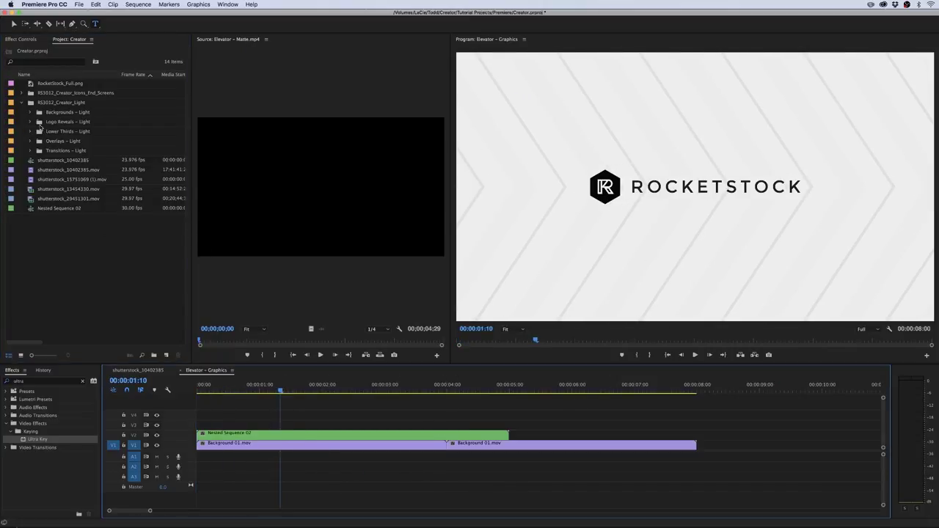
pyautogui.click(28, 122)
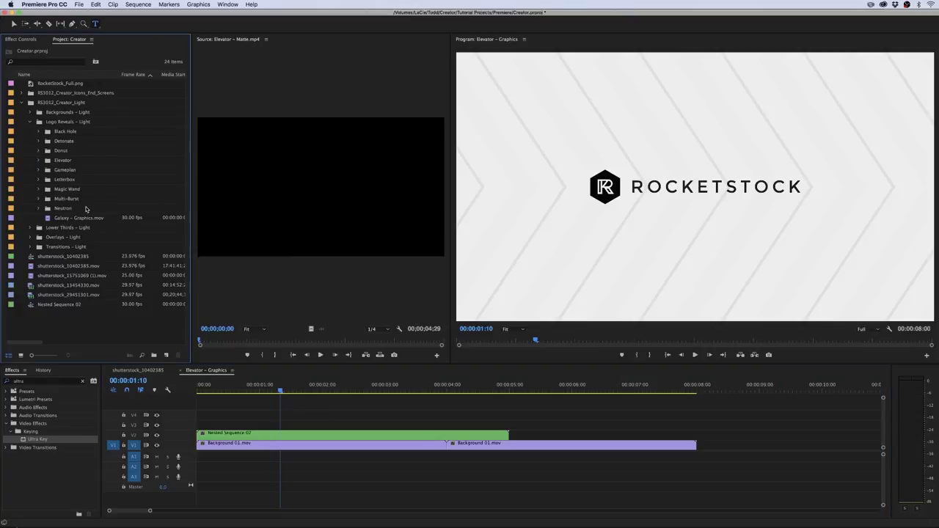
pyautogui.click(38, 161)
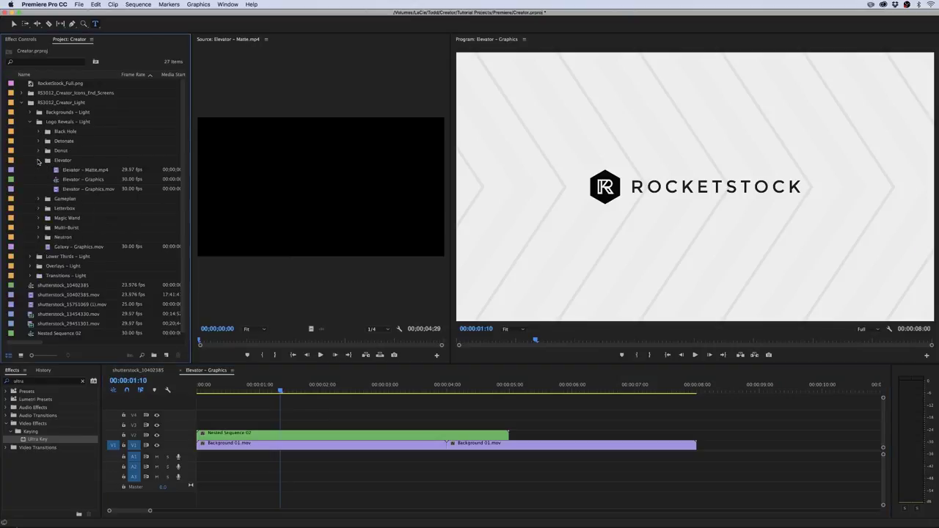
pyautogui.doubleClick(61, 190)
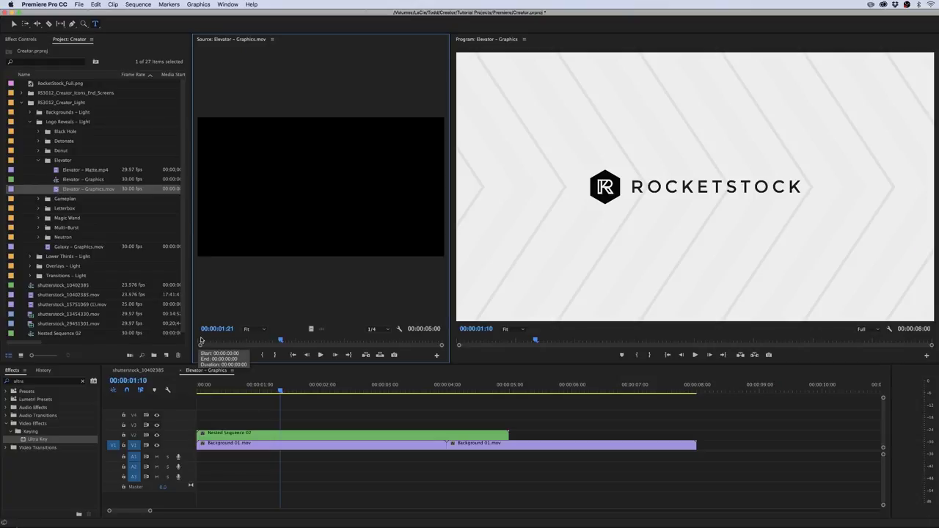
pyautogui.moveTo(200, 342); pyautogui.dragTo(438, 354)
pyautogui.moveTo(351, 355); pyautogui.dragTo(372, 364)
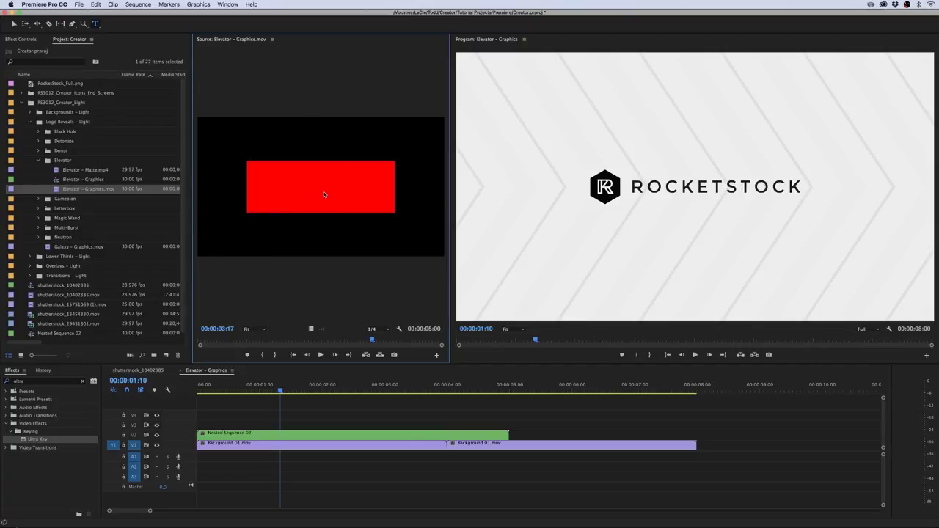
# Move Nested Sequence 02 up to V3, with Elevator - Matte.mp4 on V4 and Elevator - Graphics.mov on V2, all starting together.
pyautogui.click(287, 417)
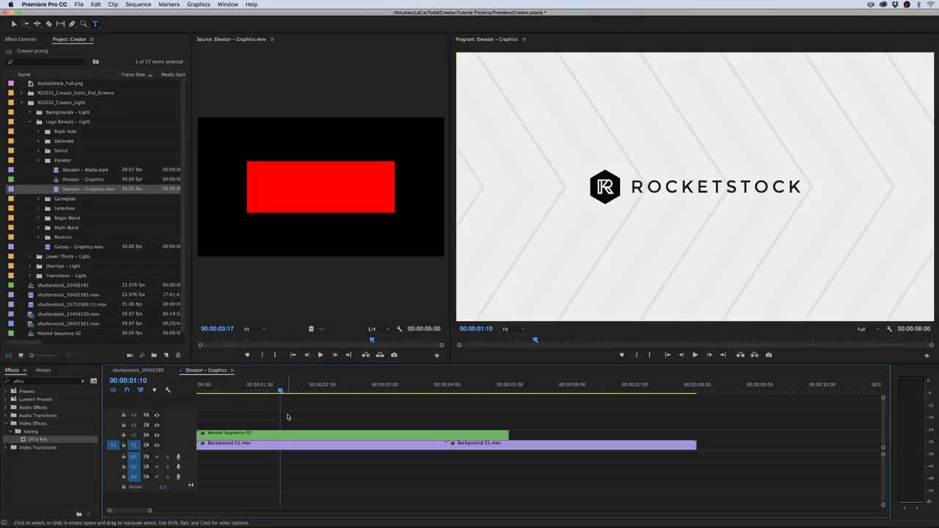
pyautogui.moveTo(333, 438)
pyautogui.mouseDown()
pyautogui.moveTo(330, 428)
pyautogui.moveTo(318, 438)
pyautogui.mouseUp()
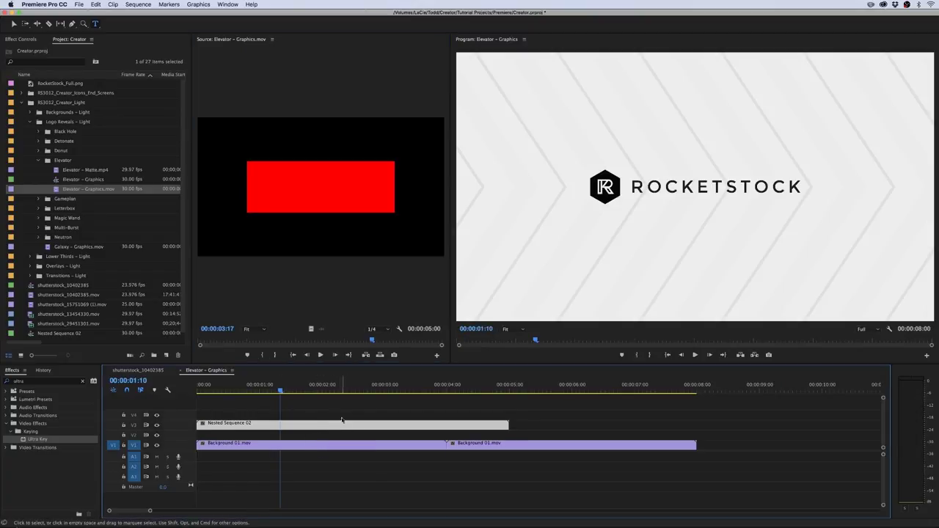
pyautogui.click(83, 171)
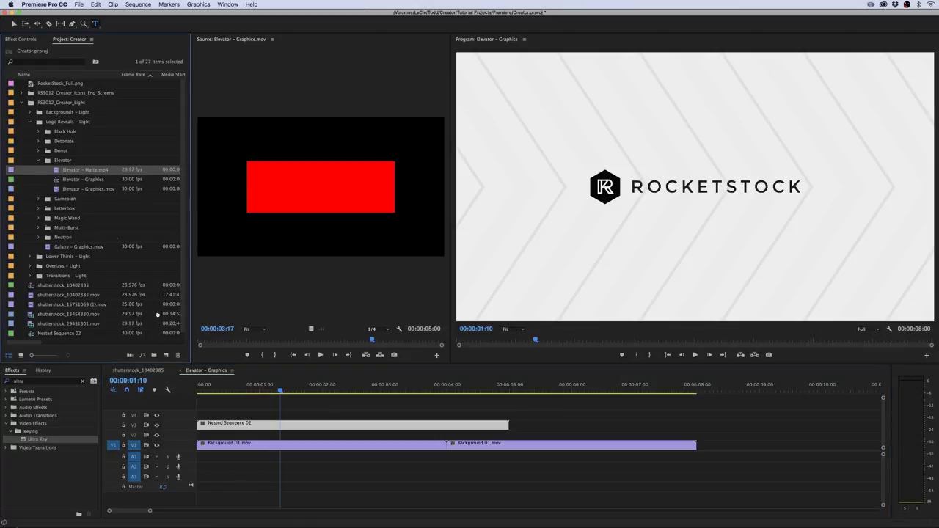
pyautogui.moveTo(157, 314); pyautogui.dragTo(193, 421)
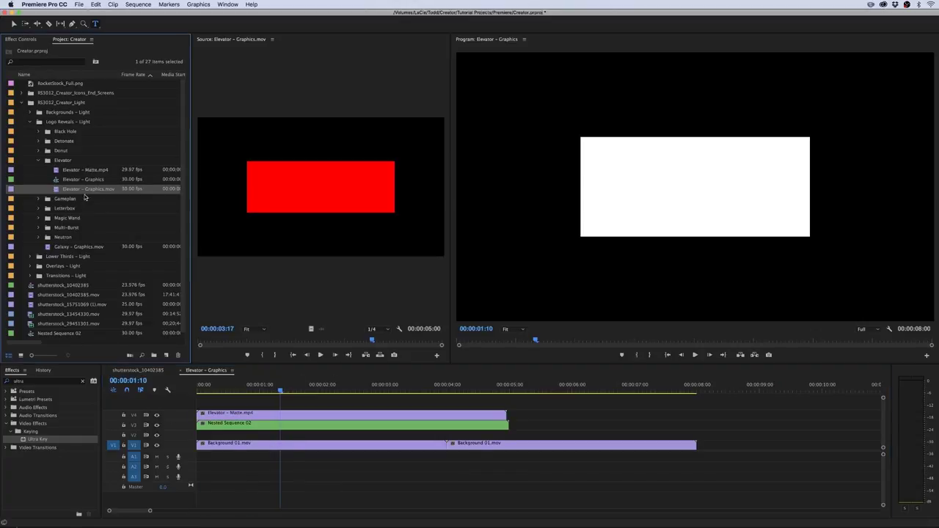
pyautogui.moveTo(54, 192); pyautogui.dragTo(205, 433)
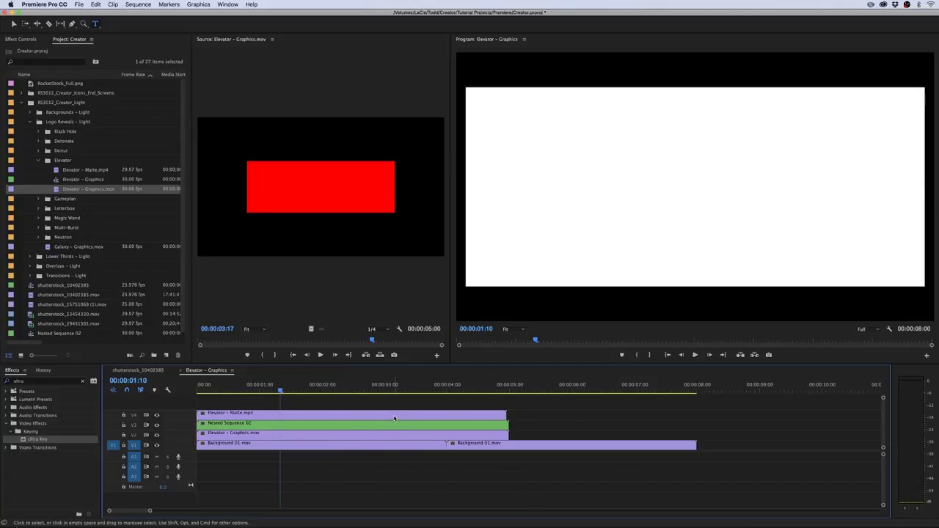
# Scale the Elevator - Matte.mp4 and Elevator - Graphics.mov clips to the frame size.
pyautogui.click(394, 418)
pyautogui.keyDown('shift'); pyautogui.click(396, 434); pyautogui.keyUp('shift')
pyautogui.rightClick(396, 434)
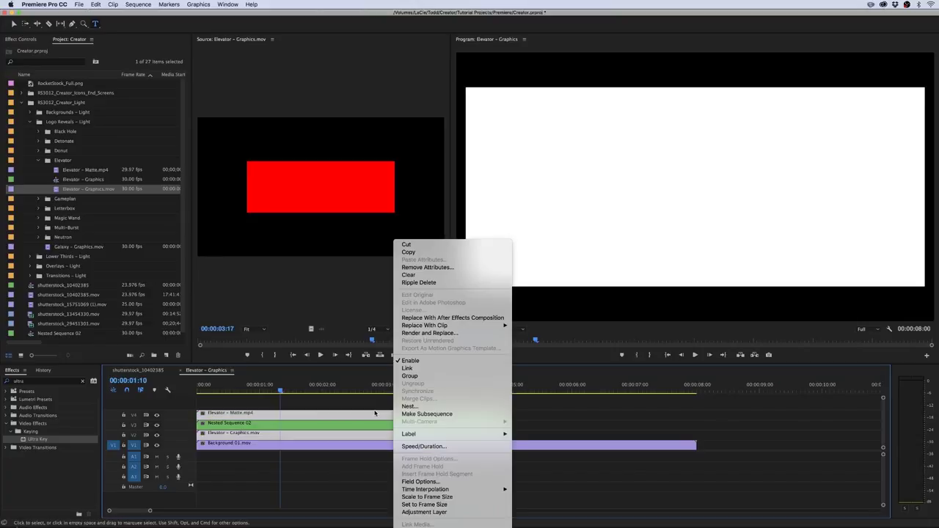
pyautogui.click(426, 497)
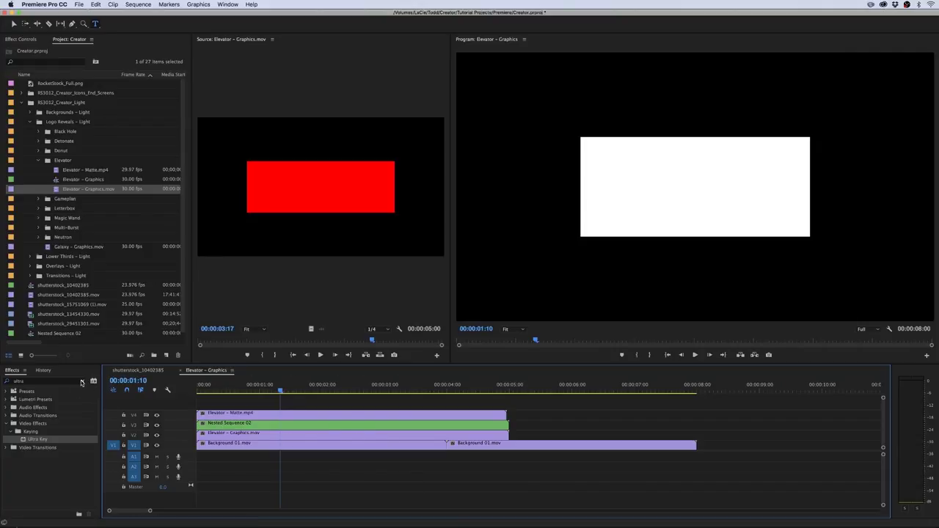
# Find the Track Matte Key effect and apply it to Nested Sequence 02 on V3.
pyautogui.click(82, 382)
pyautogui.write('track matte')
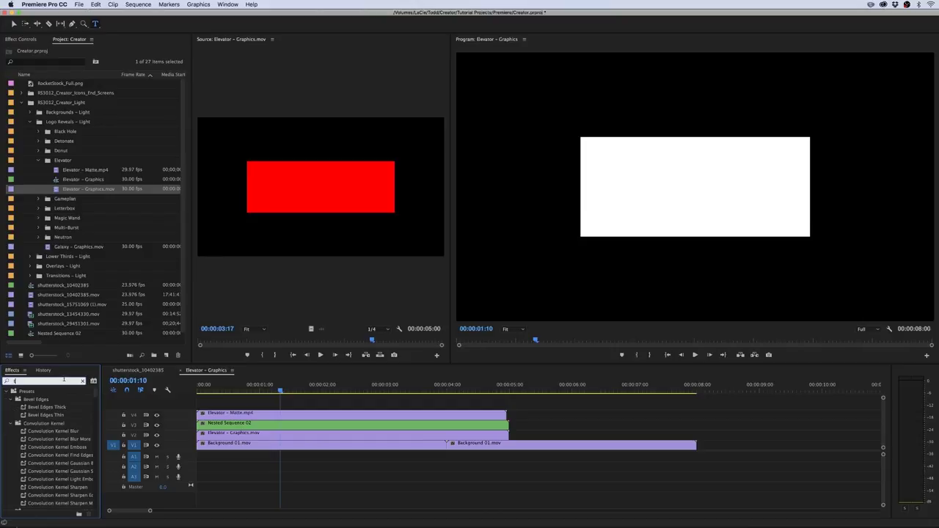
pyautogui.moveTo(44, 439); pyautogui.dragTo(308, 424)
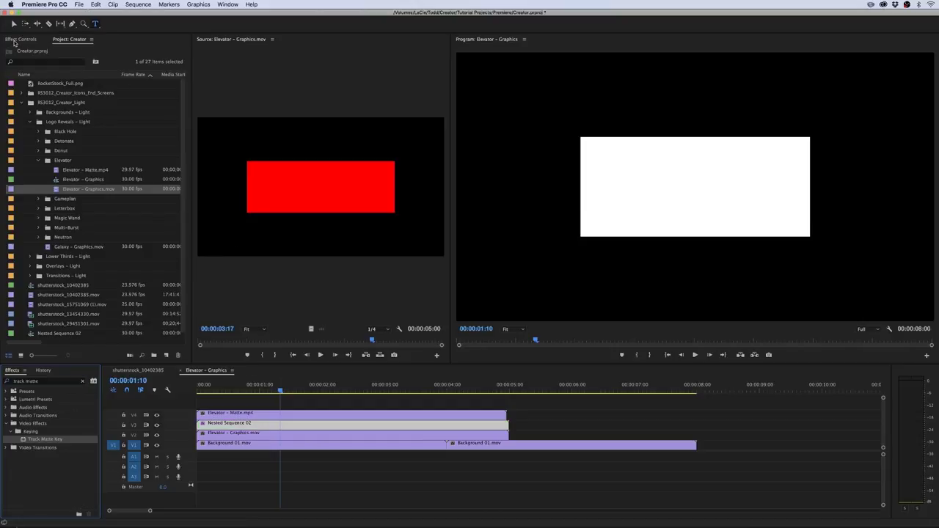
# Set the Track Matte Key to Video 4 with Matte Luma compositing, and trim the background to end with the Elevator matte clip.
pyautogui.click(17, 40)
pyautogui.click(88, 201)
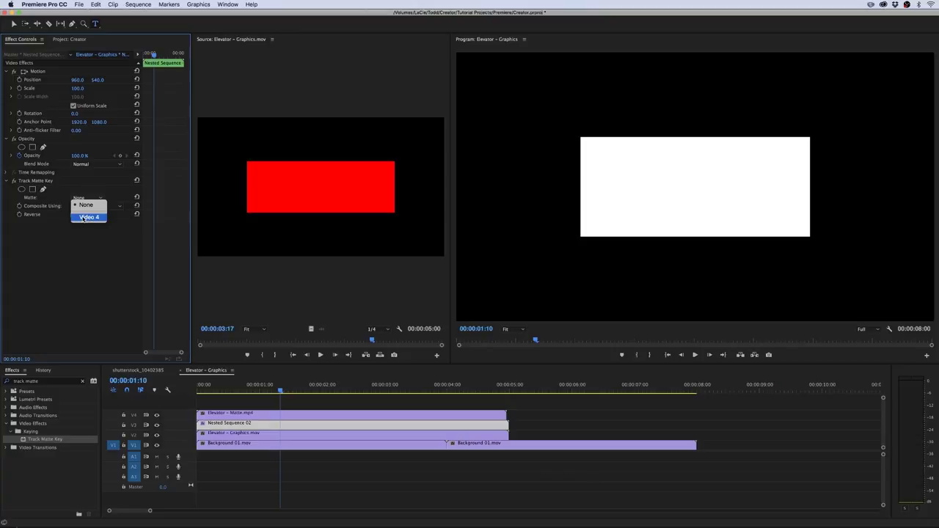
pyautogui.click(86, 217)
pyautogui.click(95, 206)
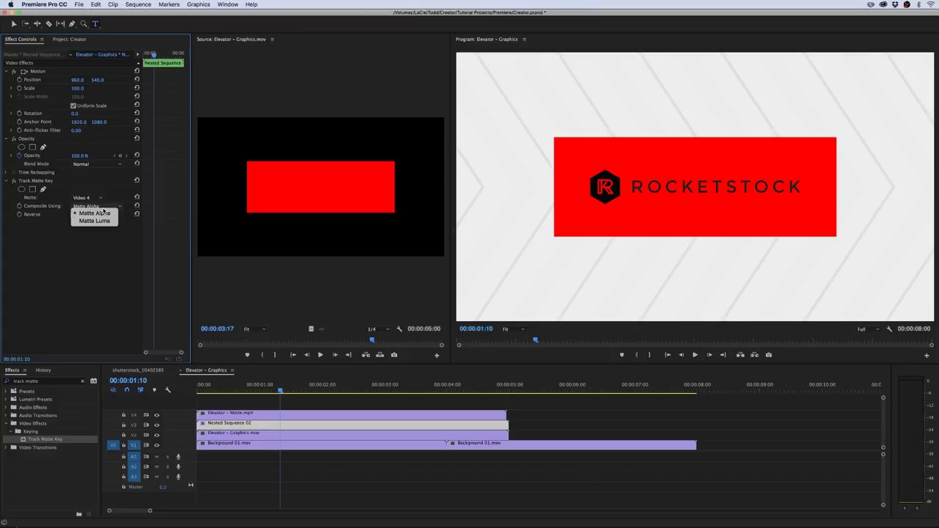
pyautogui.click(94, 221)
pyautogui.press('space')
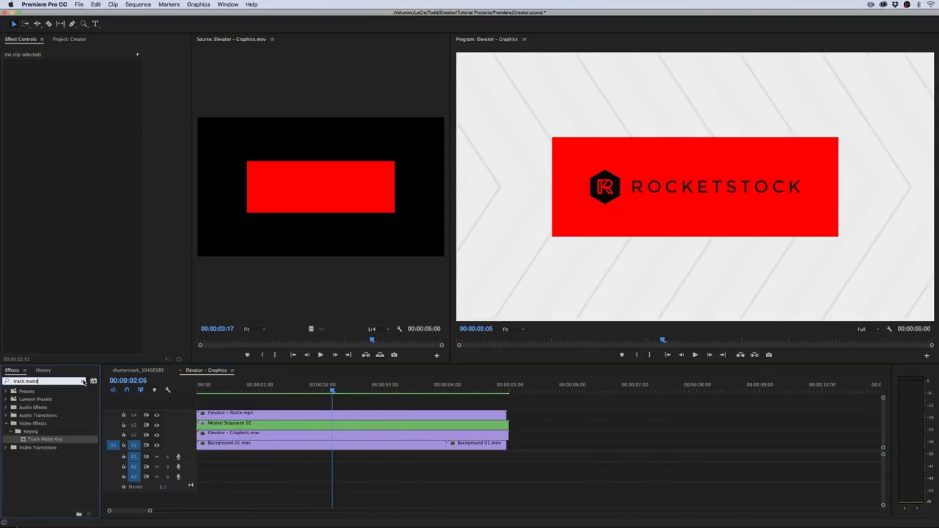
# Apply Fast Color Corrector to the Elevator - Graphics.mov clip on V2 and rotate its hue angle to recolor the red graphic.
pyautogui.click(82, 381)
pyautogui.write('fast')
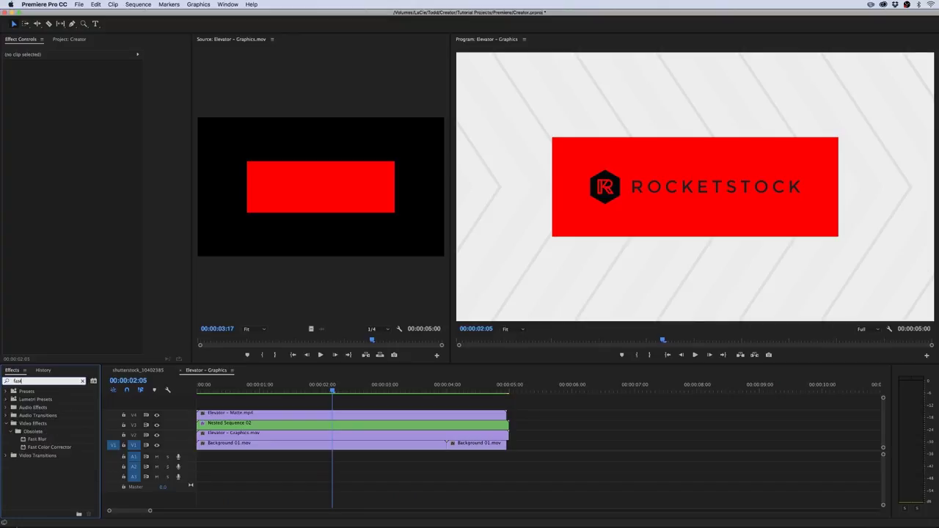
pyautogui.moveTo(49, 446); pyautogui.dragTo(233, 438)
pyautogui.scroll(-5, 68, 220)
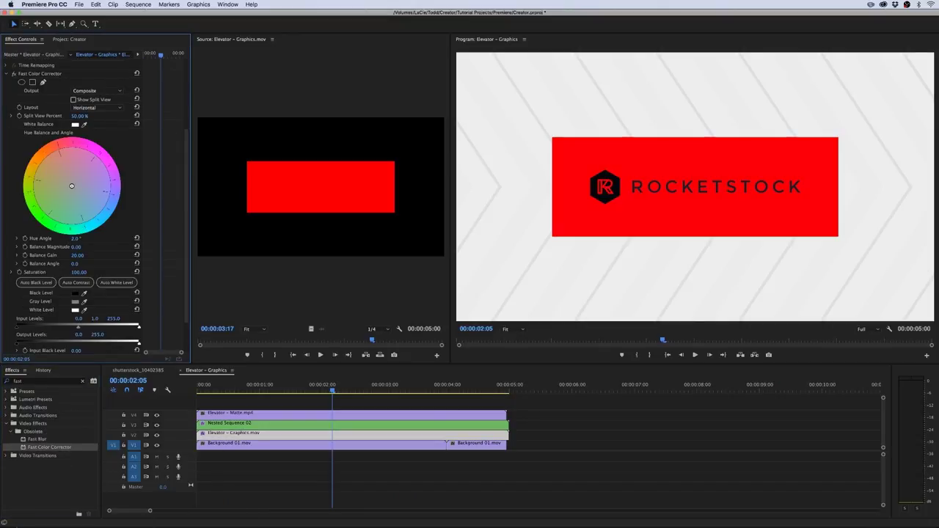
pyautogui.moveTo(76, 238); pyautogui.dragTo(110, 238)
pyautogui.moveTo(91, 145)
pyautogui.mouseDown()
pyautogui.moveTo(115, 187)
pyautogui.moveTo(98, 220)
pyautogui.mouseUp()
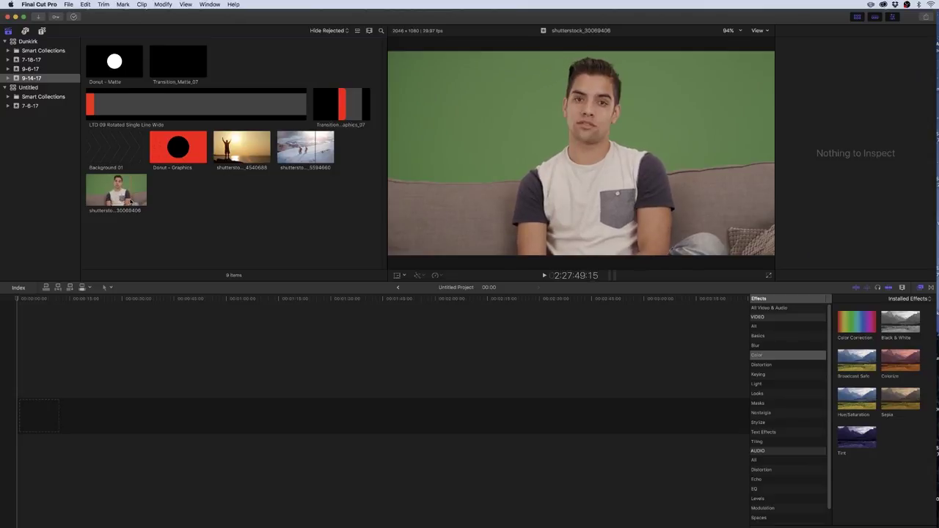
# Switch to Final Cut Pro, delete shutterstock_30069406 from the event, and place a 4:04 section of shutterstock_4540688 at the timeline start.
pyautogui.press('Delete')
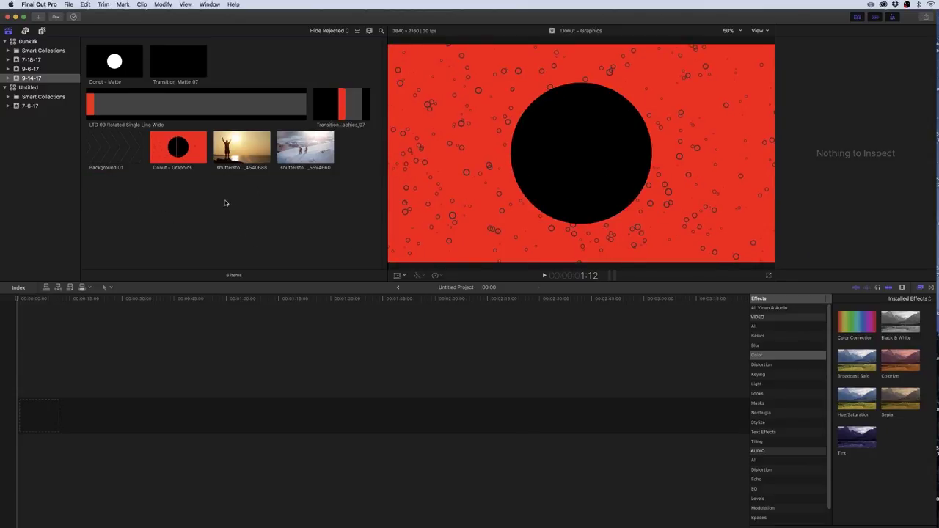
pyautogui.click(255, 150)
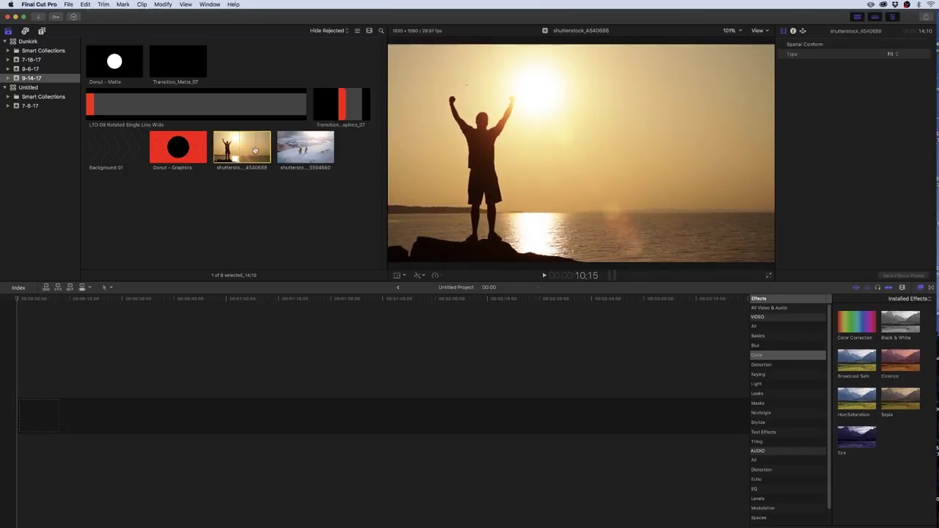
pyautogui.moveTo(254, 151); pyautogui.dragTo(22, 414)
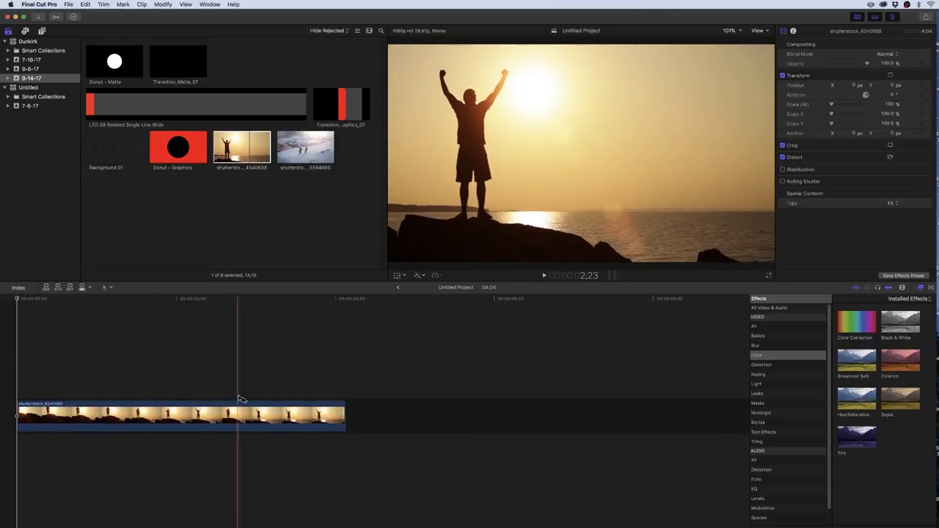
# Connect shutterstock_5594660 below the first clip and Transition_Graphics_07 above it, aligning the transition's end with the first clip's end.
pyautogui.moveTo(305, 147); pyautogui.dragTo(410, 417)
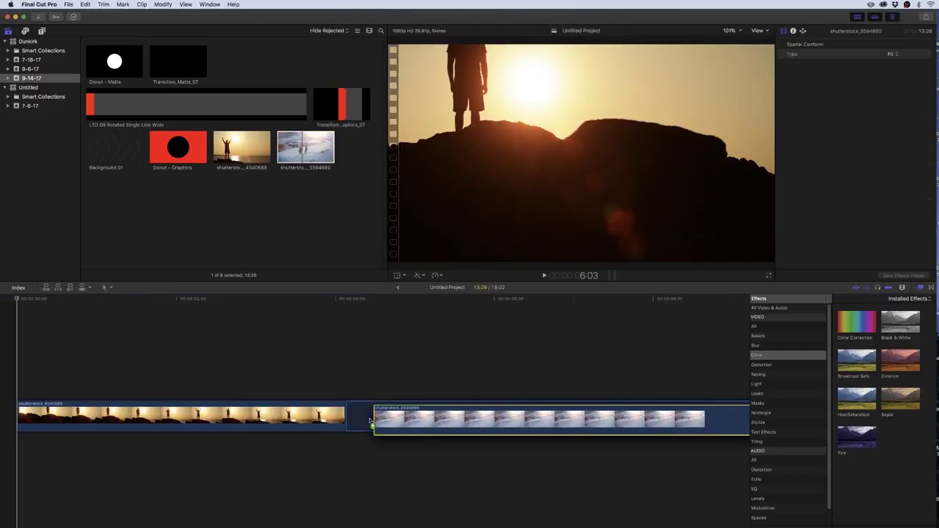
pyautogui.press('super+z')
pyautogui.click(343, 104)
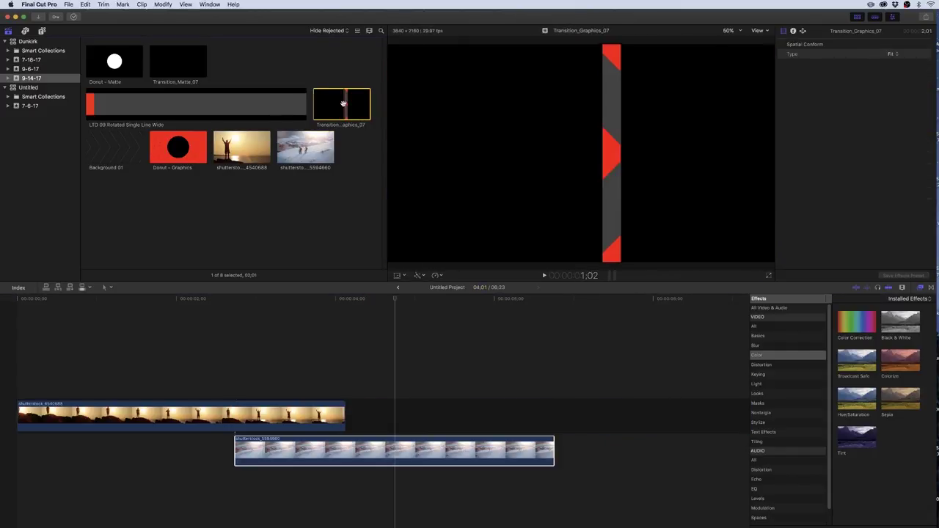
pyautogui.moveTo(347, 161); pyautogui.dragTo(165, 387)
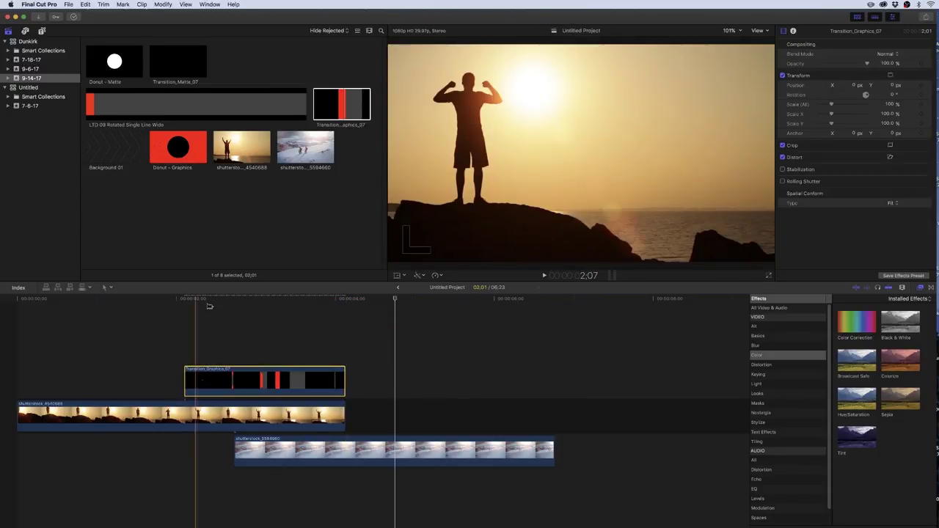
# Move shutterstock_5594660 to start together with Transition_Graphics_07 and extend its end for a duration of 4:28.
pyautogui.click(237, 449)
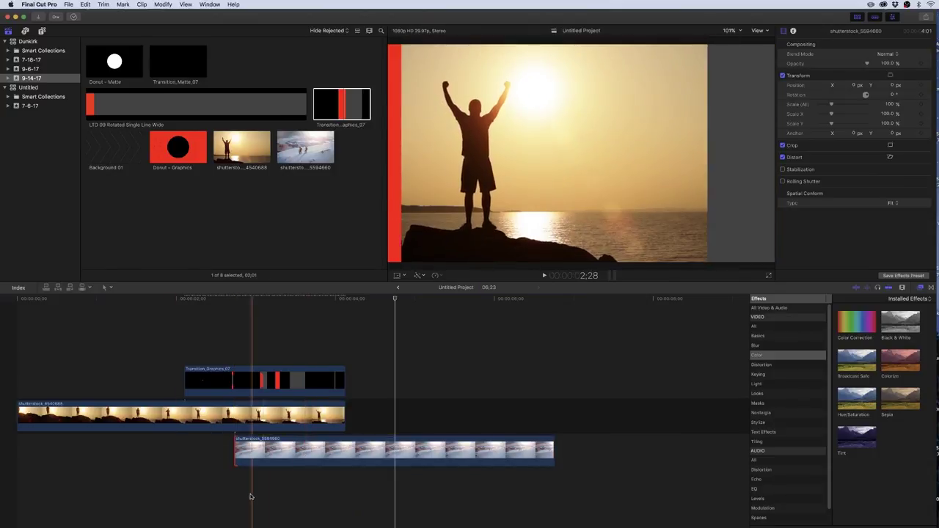
pyautogui.moveTo(294, 452); pyautogui.dragTo(243, 452)
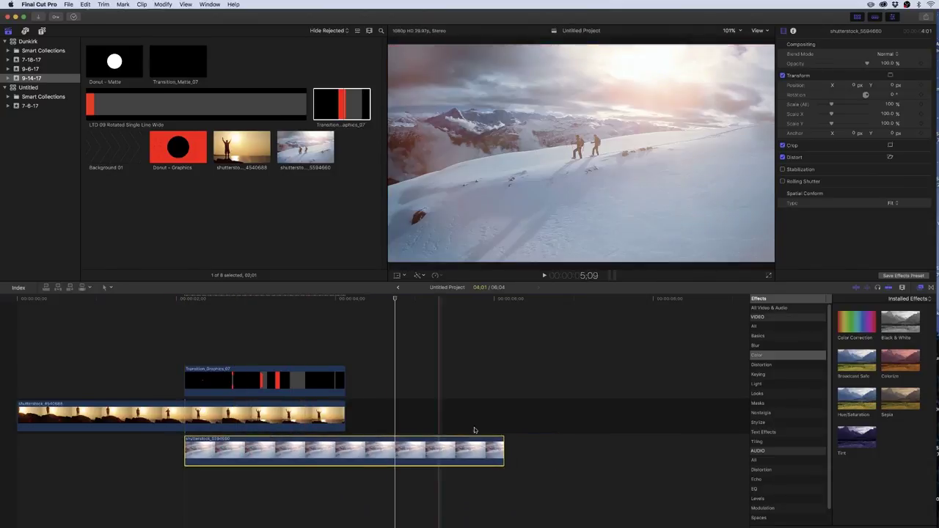
pyautogui.moveTo(498, 452); pyautogui.dragTo(578, 452)
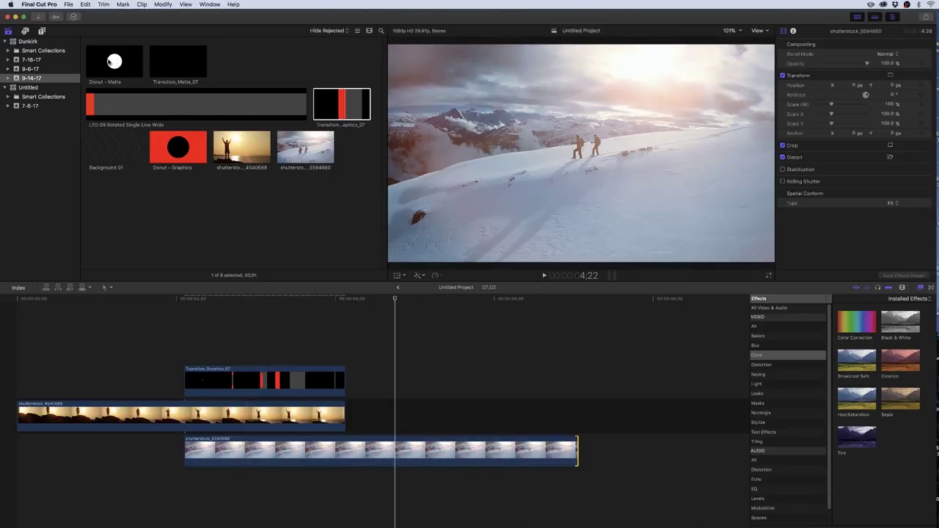
# Put Transition_Matte_07 in place of Transition_Graphics_07 over the end of shutterstock_4540688 and set its blend mode to Silhouette Luma.
pyautogui.click(359, 103)
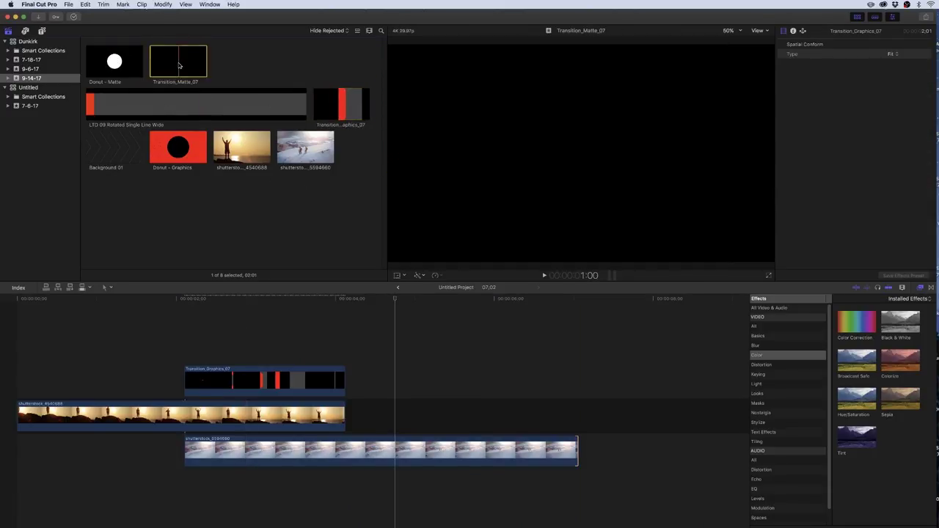
pyautogui.moveTo(350, 295); pyautogui.dragTo(185, 388)
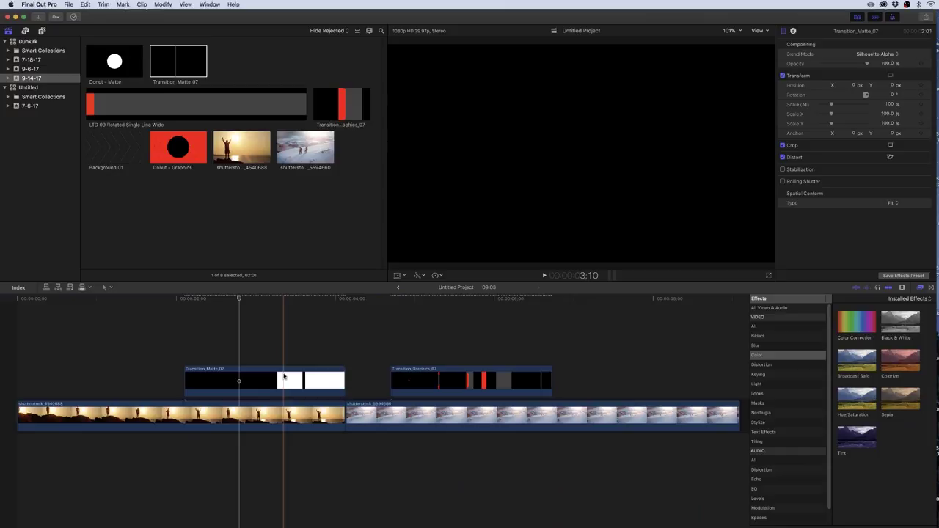
pyautogui.click(283, 377)
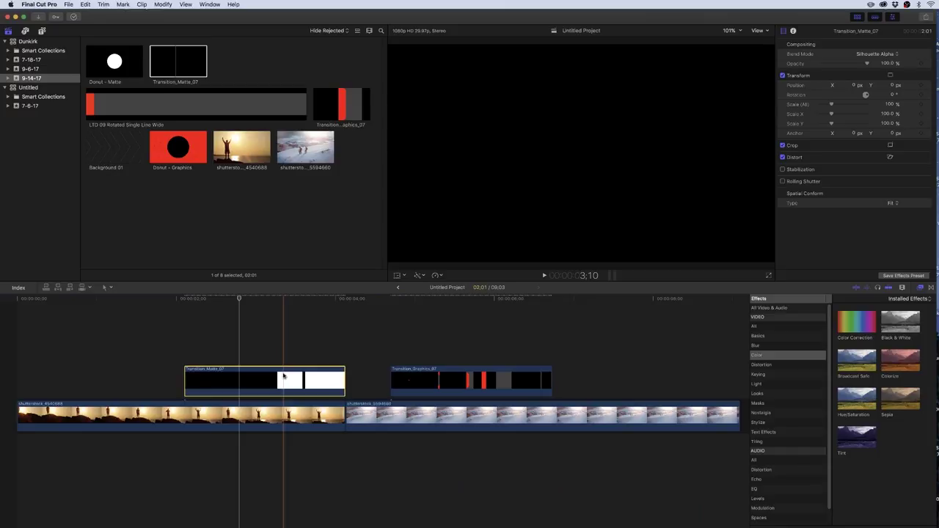
pyautogui.click(856, 57)
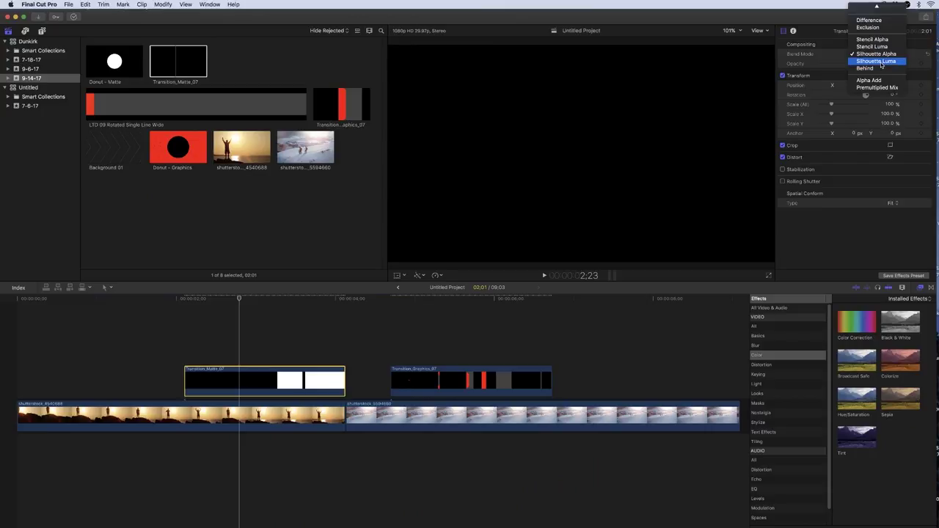
pyautogui.click(876, 61)
# Combine Transition_Matte_07 and shutterstock_4540688 into a compound clip named Untitled Project Clip in event 9-6-17.
pyautogui.click(360, 337)
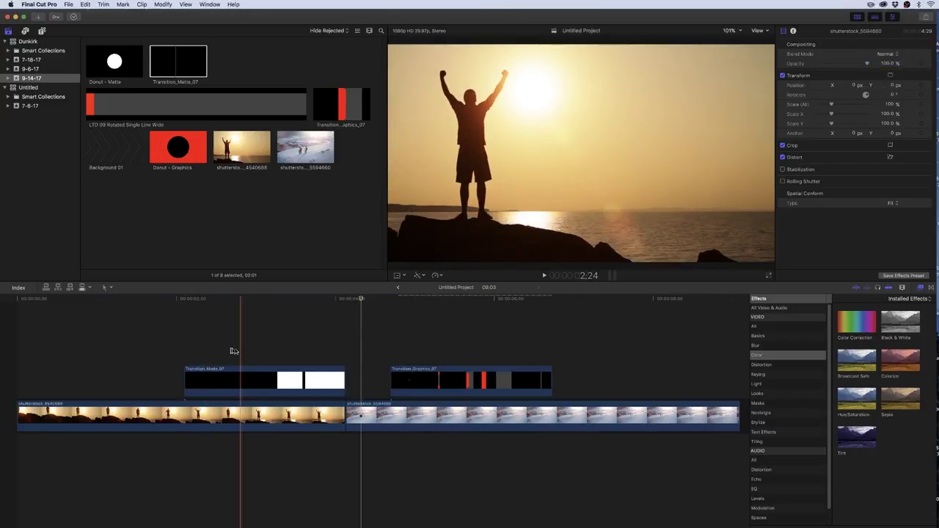
pyautogui.moveTo(325, 345); pyautogui.dragTo(250, 411)
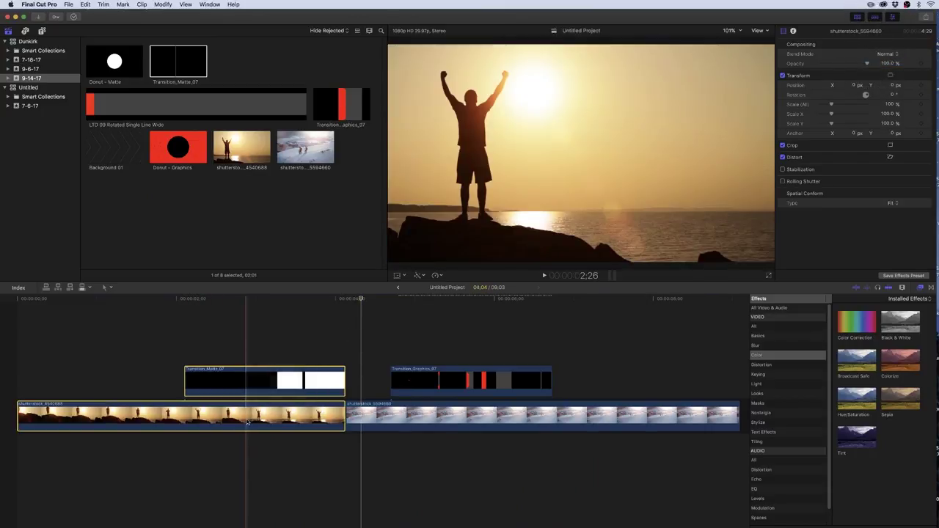
pyautogui.rightClick(268, 380)
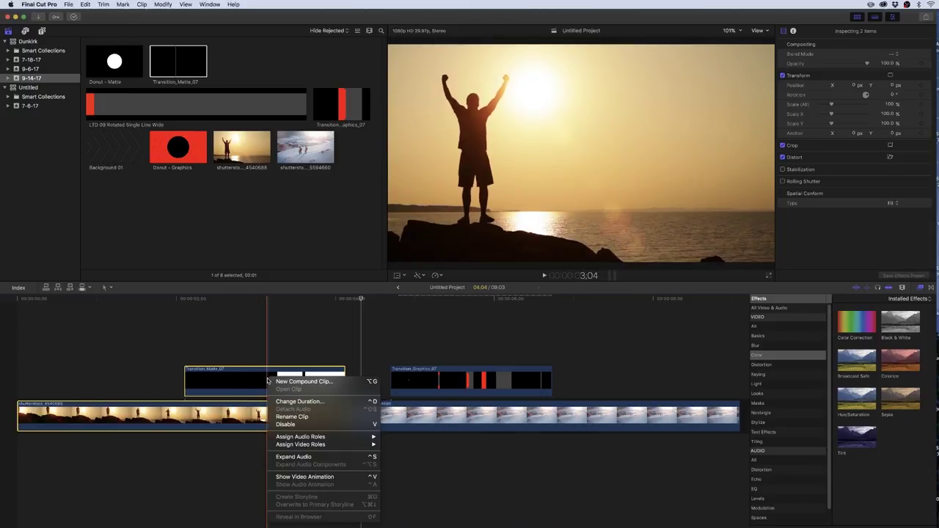
pyautogui.click(292, 383)
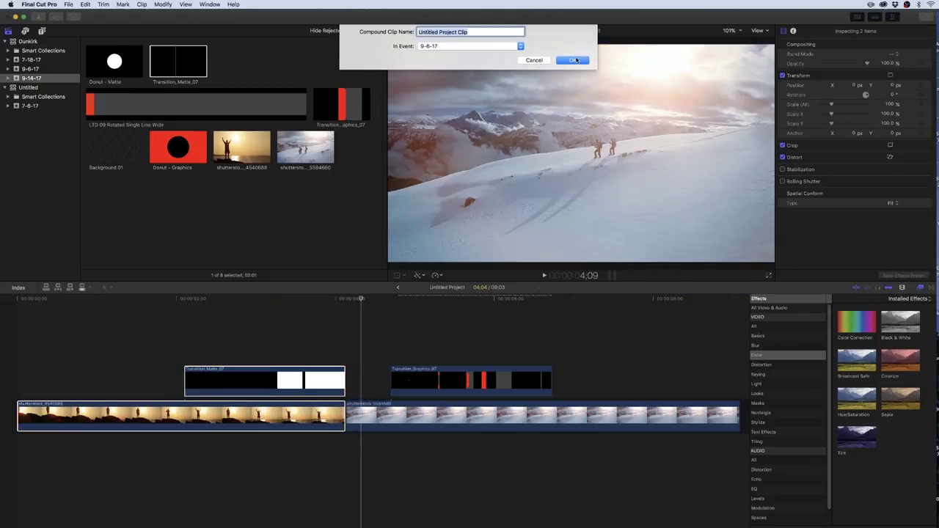
pyautogui.click(572, 54)
# Stack Transition_Graphics_07 above the end of the compound clip, with shutterstock_5594660 below starting together with it, and play back the transition.
pyautogui.moveTo(458, 379); pyautogui.dragTo(263, 387)
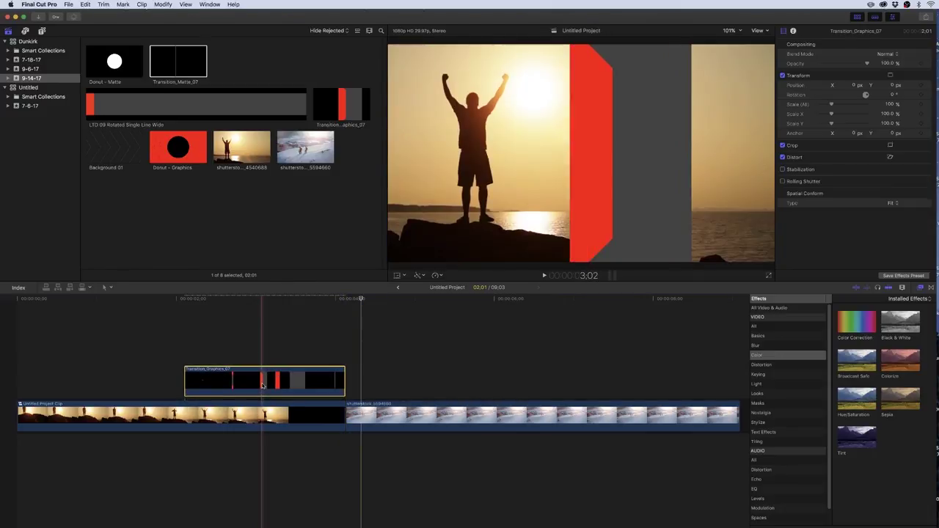
pyautogui.moveTo(402, 414); pyautogui.dragTo(271, 448)
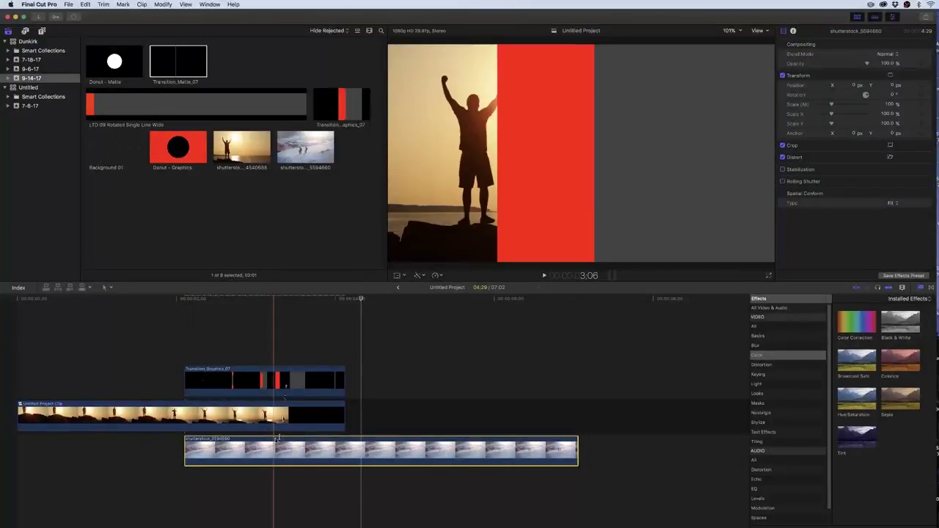
pyautogui.press('space')
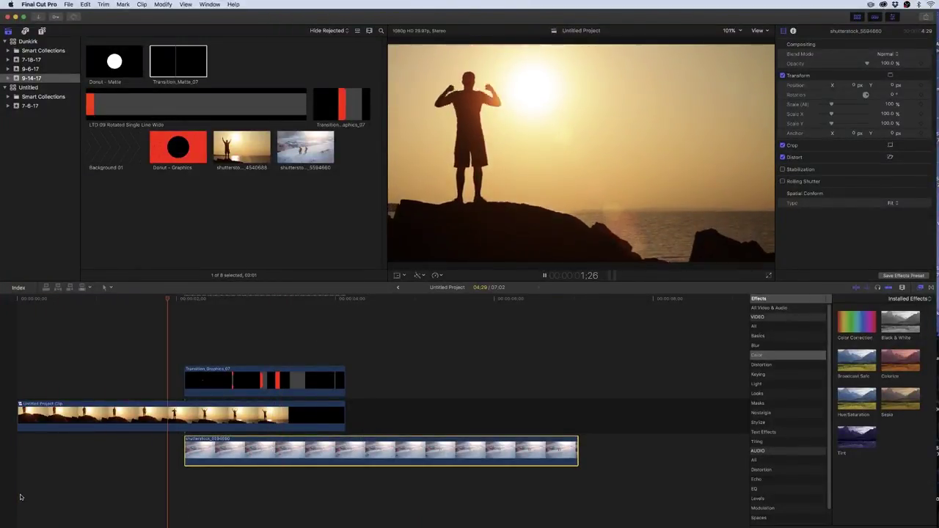
# Apply the Hue/Saturation effect to Transition_Graphics_07, shift its red hue to blue, and play back the recolored transition.
pyautogui.click(256, 380)
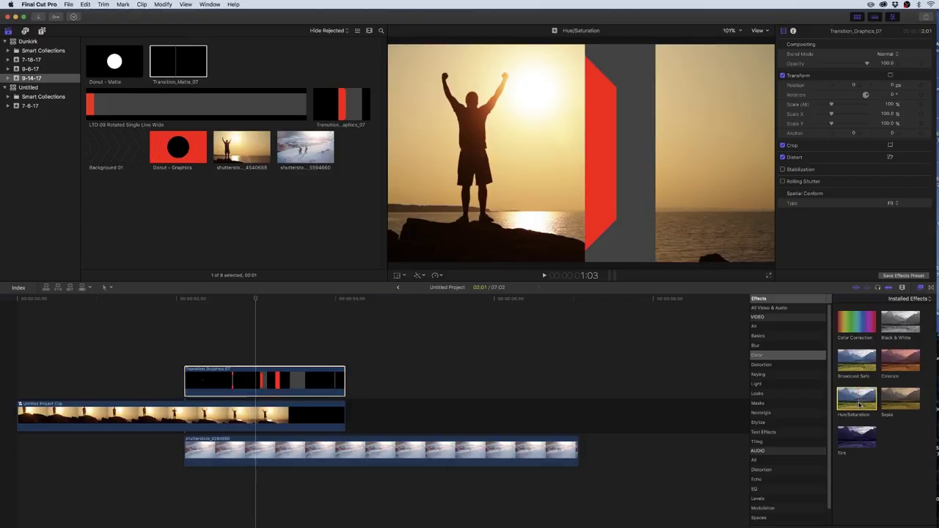
pyautogui.moveTo(858, 404); pyautogui.dragTo(301, 383)
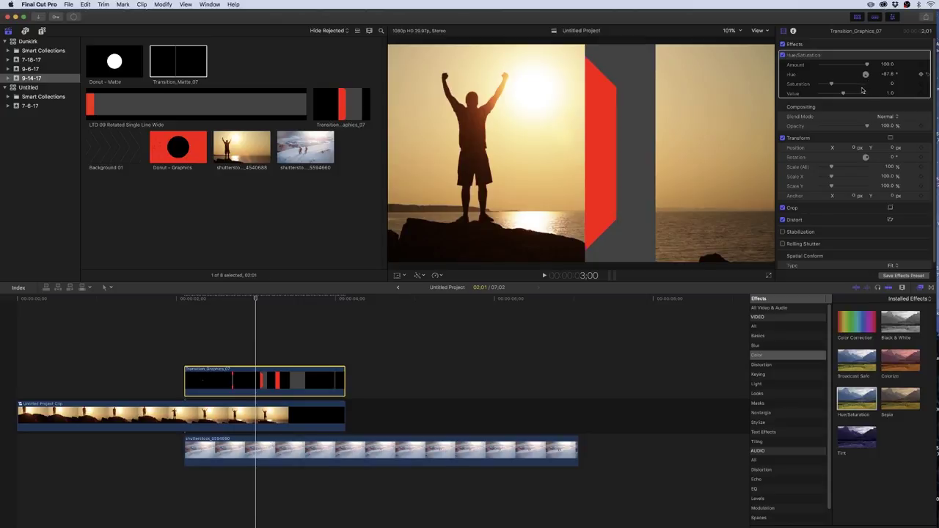
pyautogui.moveTo(862, 89); pyautogui.dragTo(846, 92)
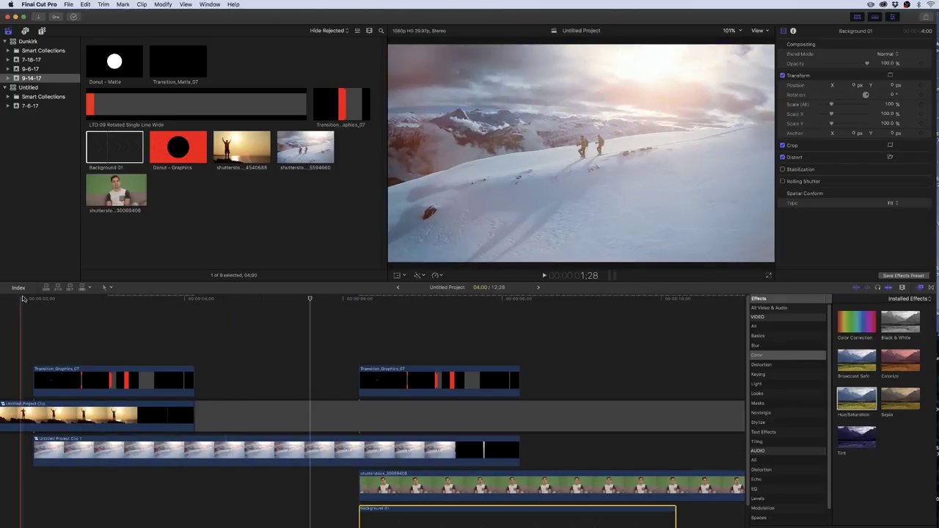
pyautogui.click(24, 298)
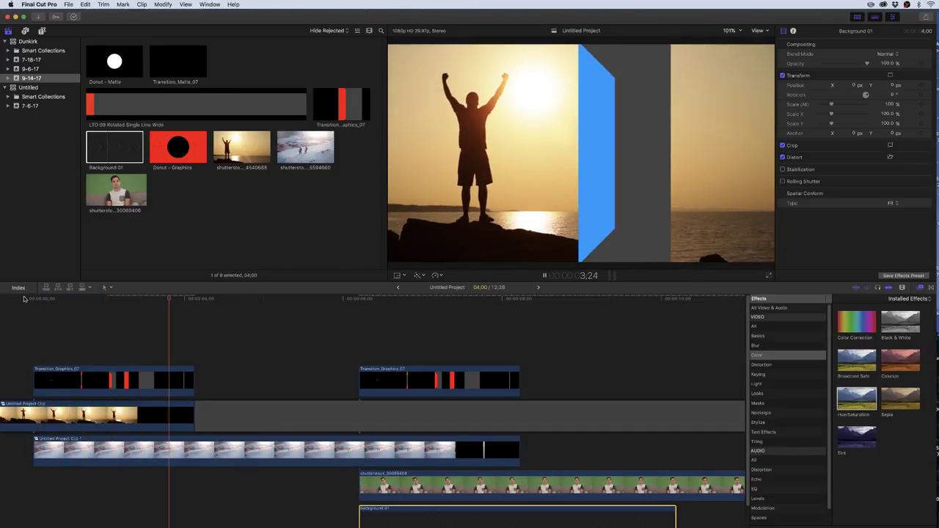
pyautogui.click(242, 344)
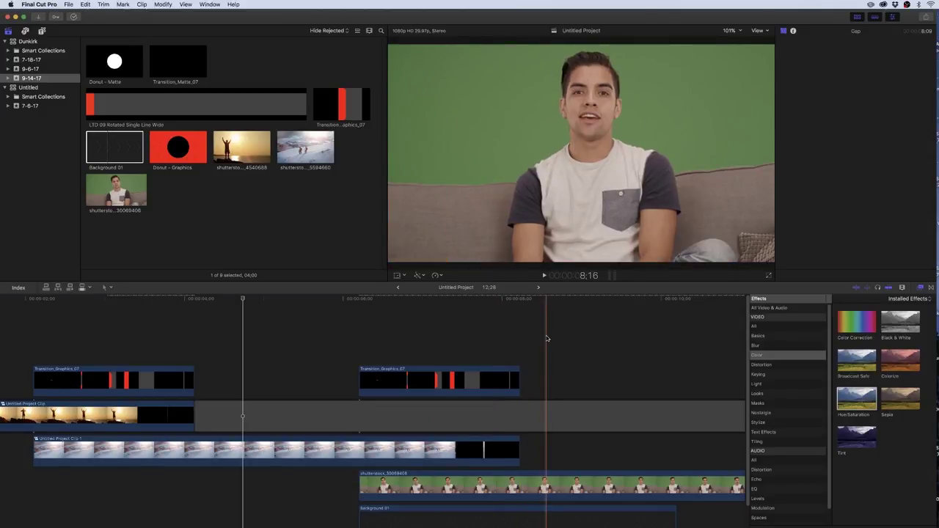
# Apply the Keyer effect to shutterstock_30069406 and check the keyed footage over Background 01.
pyautogui.click(613, 485)
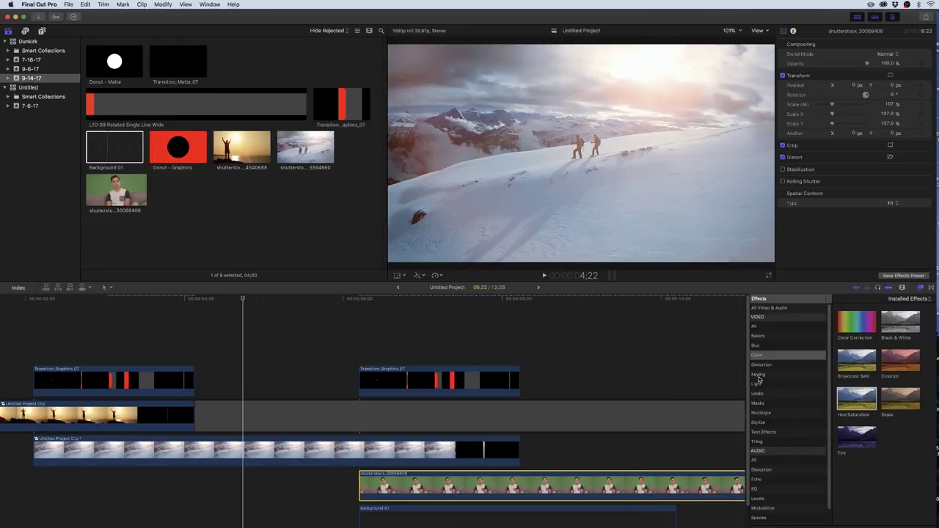
pyautogui.click(758, 374)
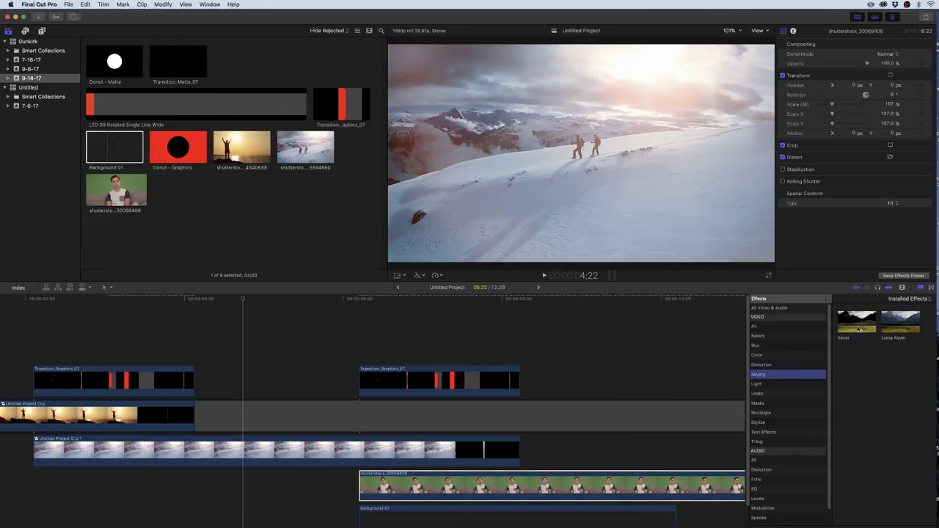
pyautogui.moveTo(858, 329); pyautogui.dragTo(557, 490)
pyautogui.click(563, 299)
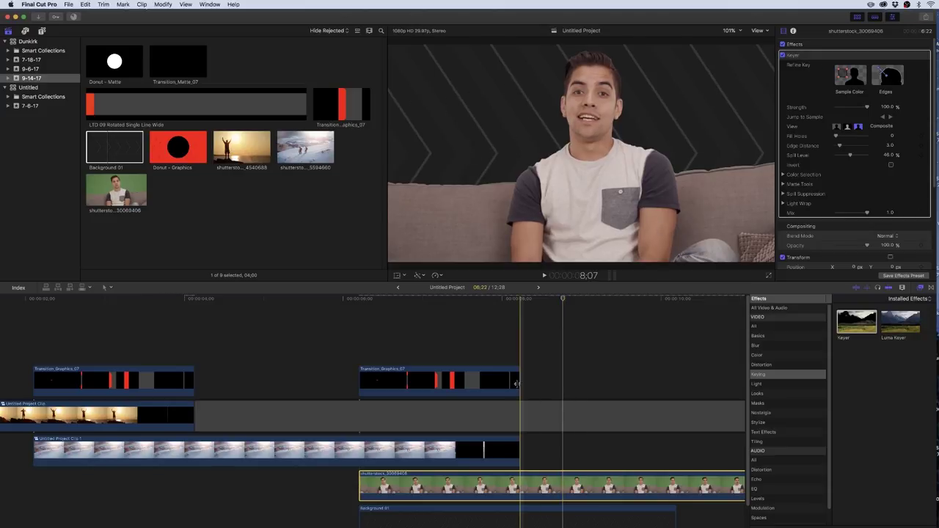
# Place a copy of Background 01 directly after the first one beneath shutterstock_30069406 and play back the section.
pyautogui.click(382, 522)
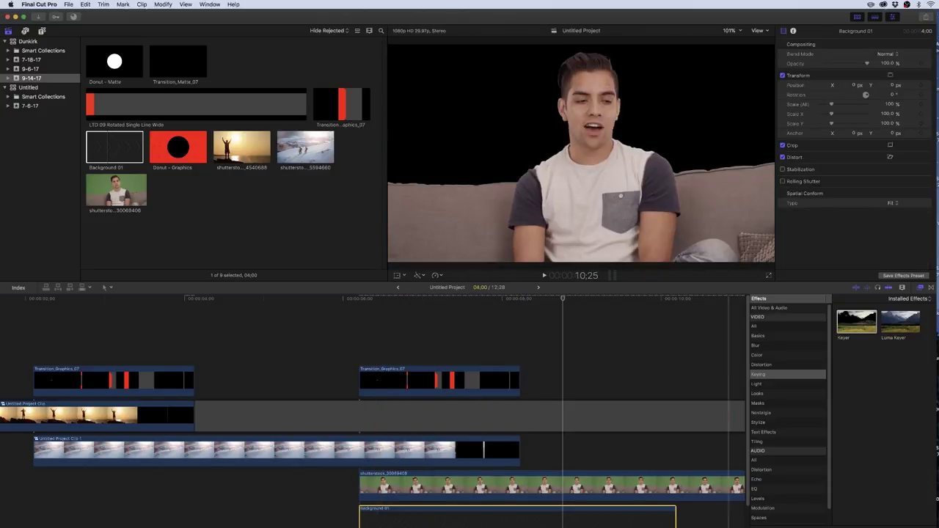
pyautogui.hscroll(5, 511, 491)
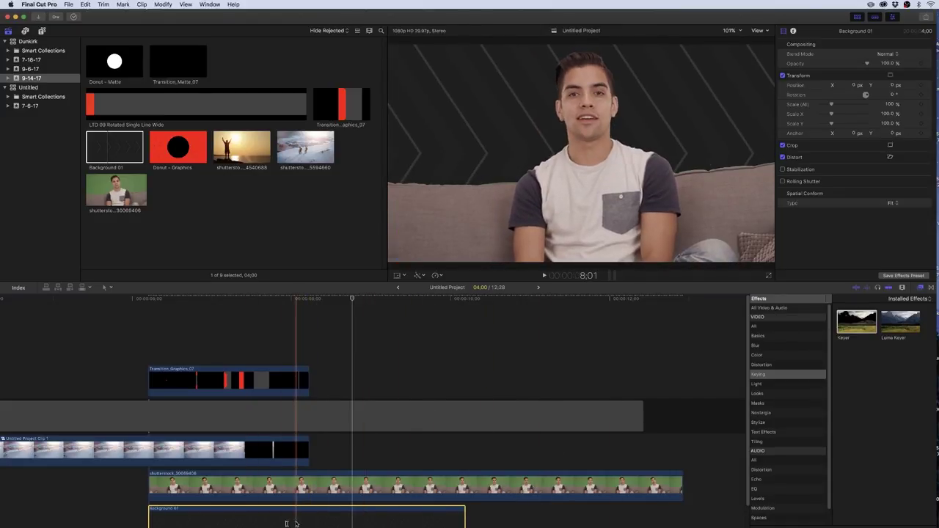
pyautogui.moveTo(269, 522); pyautogui.dragTo(584, 522)
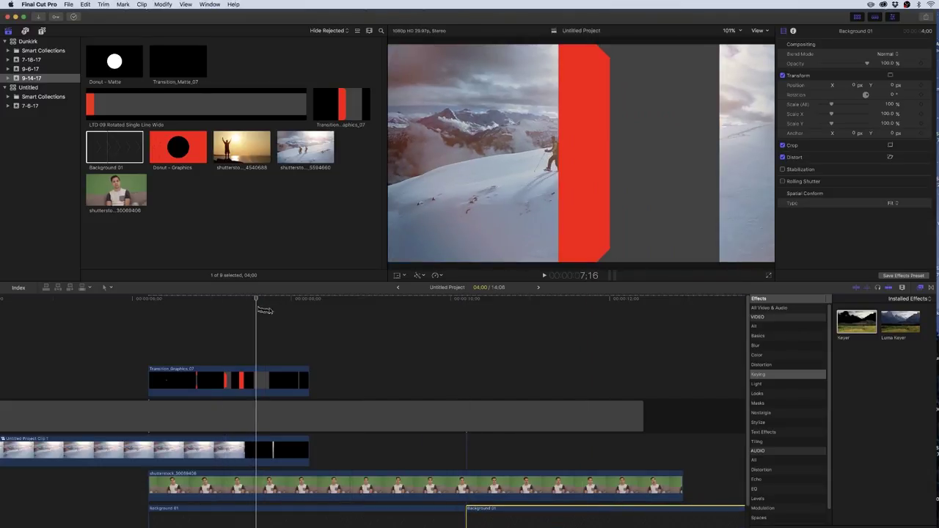
pyautogui.click(299, 188)
pyautogui.press('space')
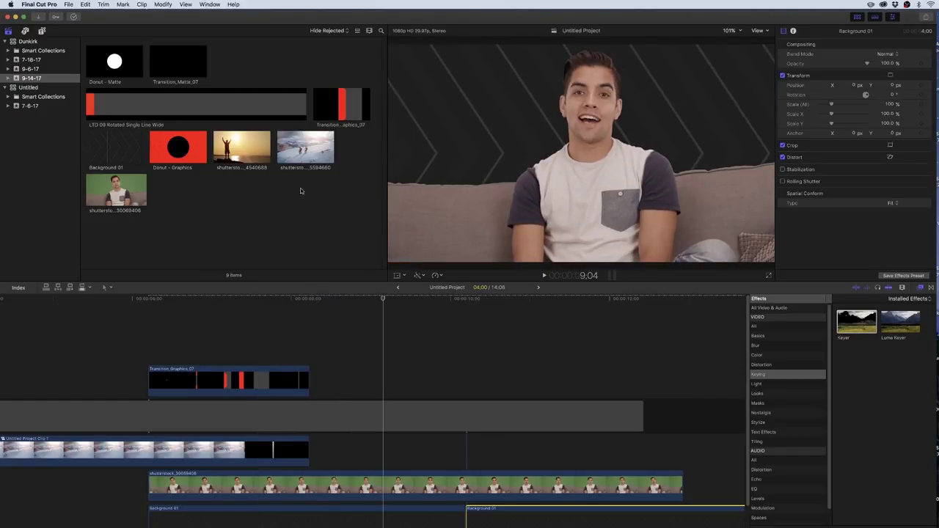
# Connect LTD 09 Rotated Single Line Wide above shutterstock_30069406, just after the second transition, and scale it to 73%.
pyautogui.click(195, 103)
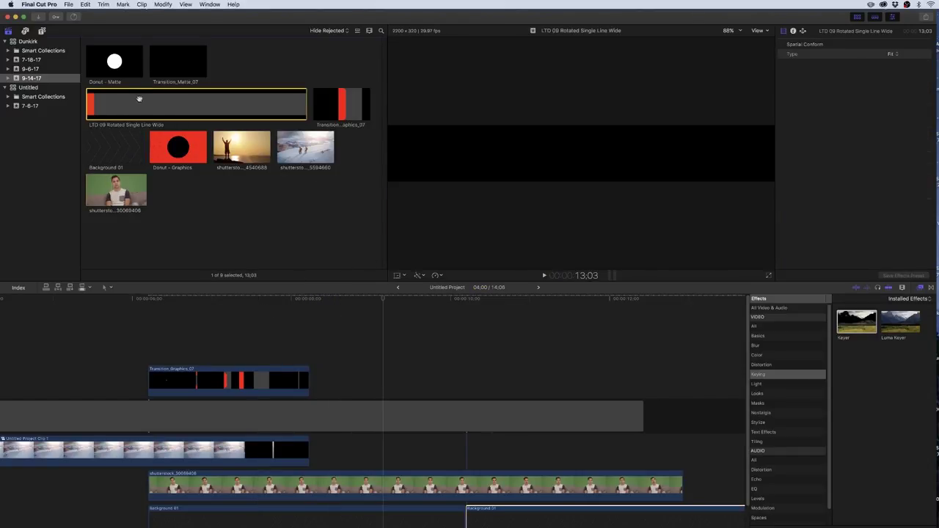
pyautogui.moveTo(150, 103); pyautogui.dragTo(323, 451)
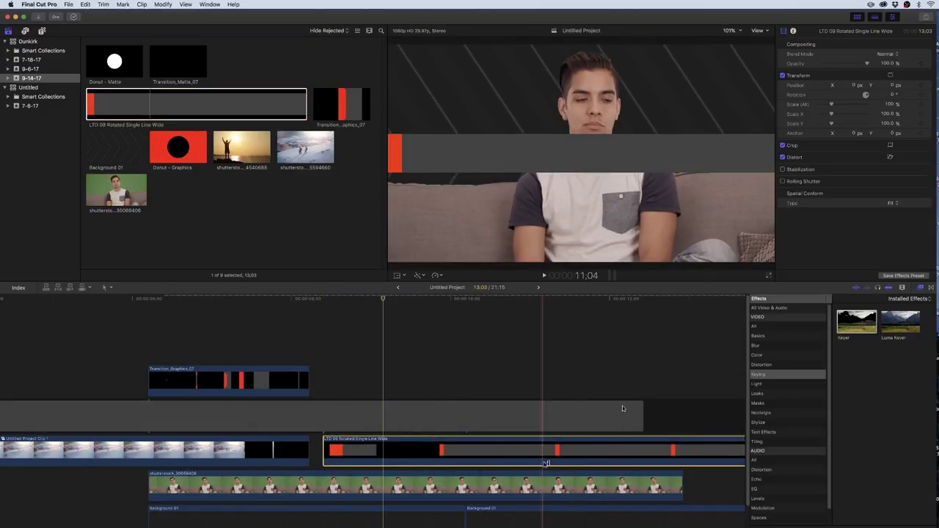
pyautogui.moveTo(832, 106); pyautogui.dragTo(829, 106)
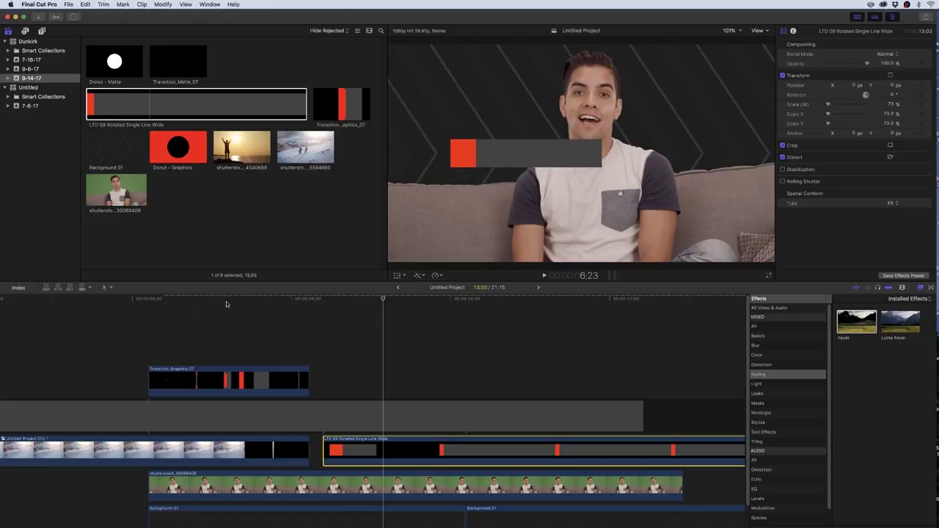
# Move the lower-third bar down to the lower left of the frame.
pyautogui.click(396, 275)
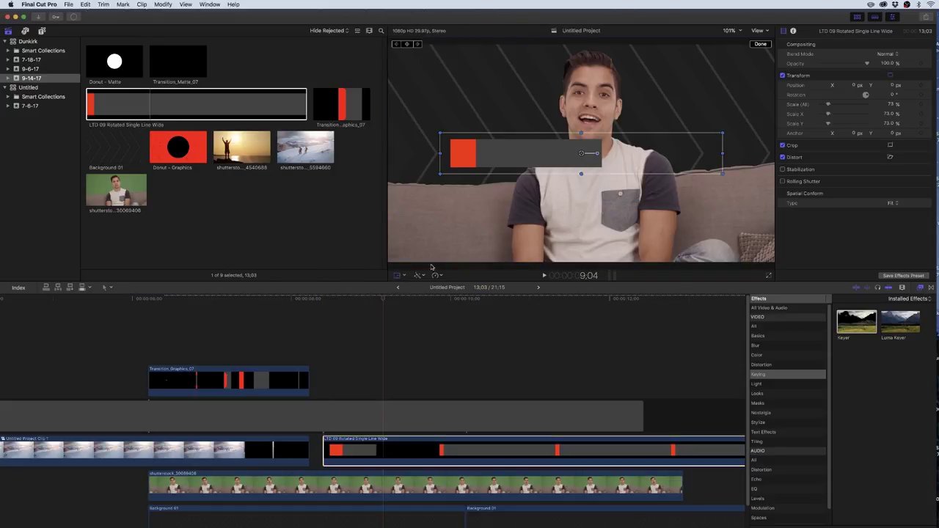
pyautogui.moveTo(520, 160); pyautogui.dragTo(492, 232)
pyautogui.click(325, 317)
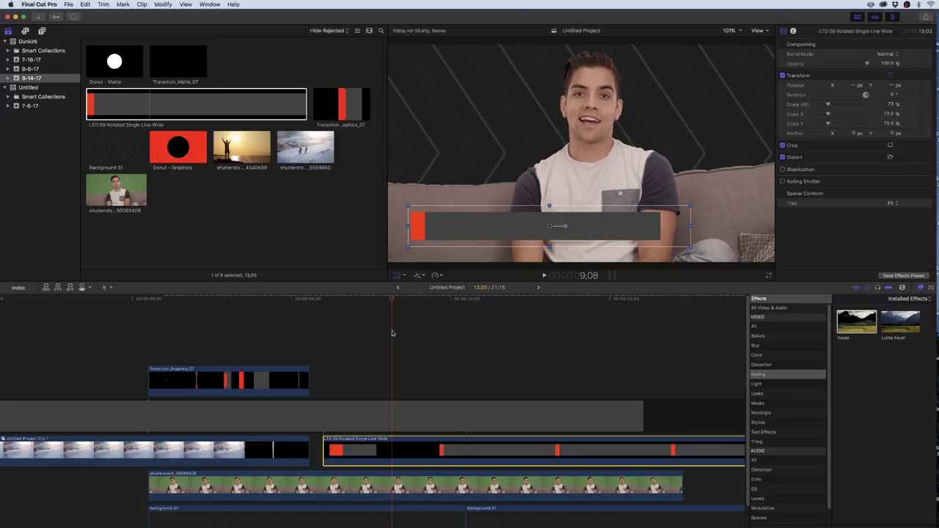
# Add a Basic Title above the lower-third clip, starting at the same time as it.
pyautogui.click(144, 174)
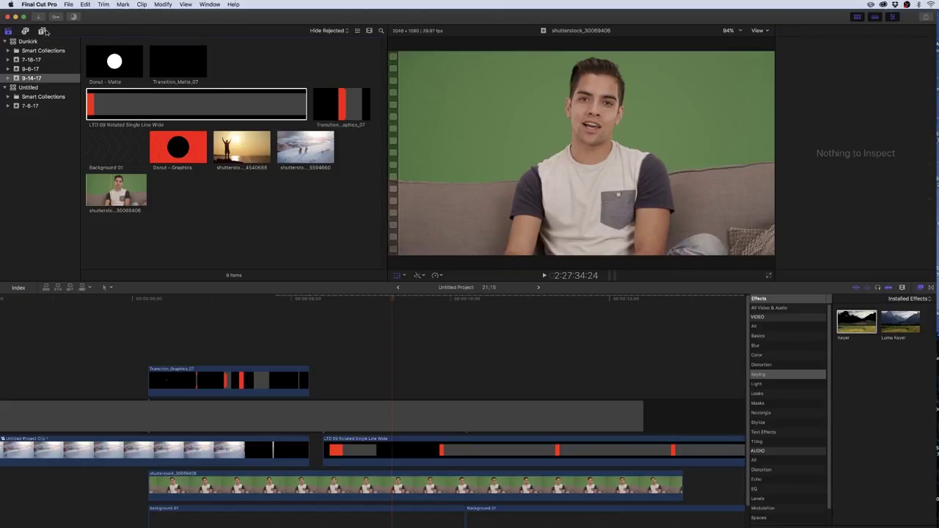
pyautogui.click(42, 32)
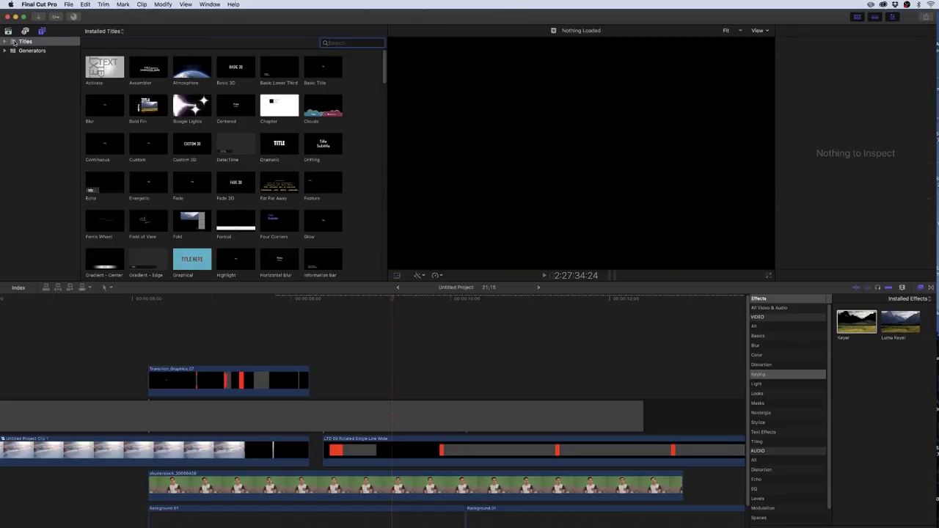
pyautogui.click(328, 75)
pyautogui.moveTo(316, 68); pyautogui.dragTo(330, 395)
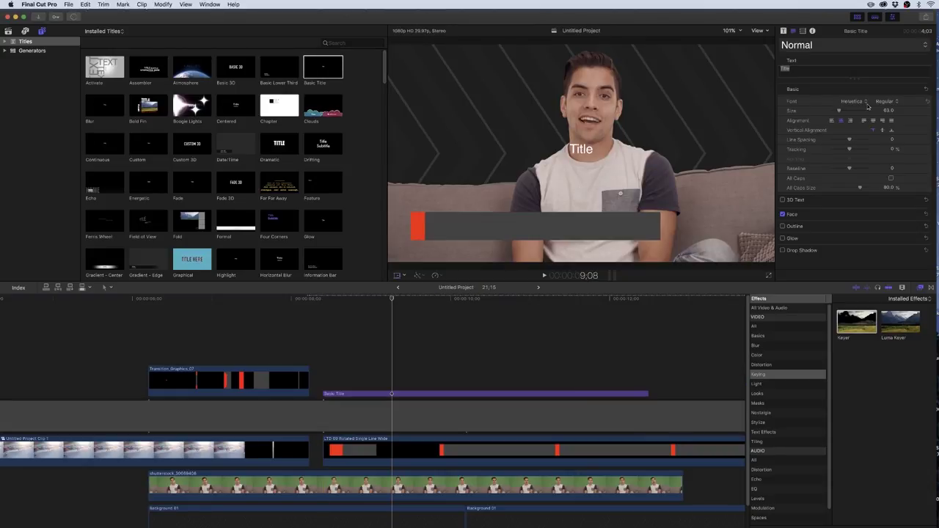
# Set the title's font to Montserrat Black at size 103.
pyautogui.click(855, 102)
pyautogui.scroll(-15, 867, 366)
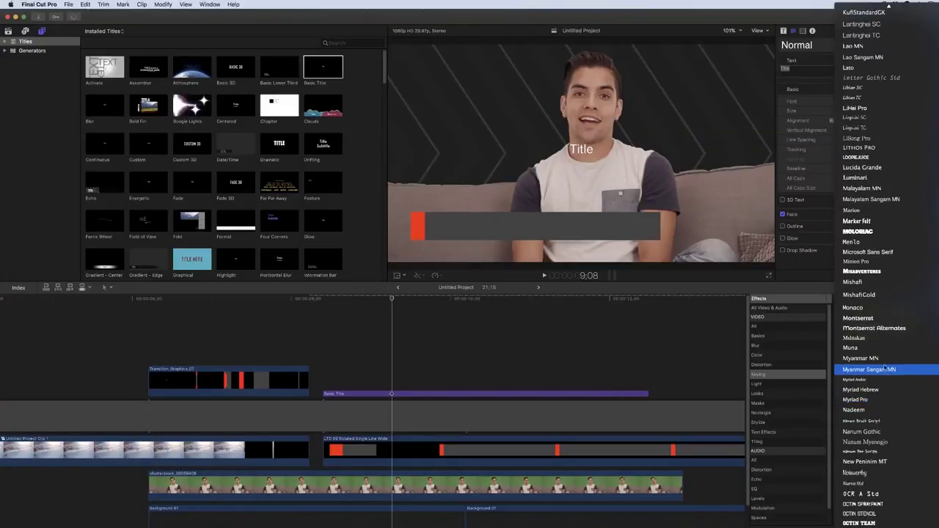
pyautogui.click(861, 319)
pyautogui.click(890, 103)
pyautogui.click(893, 173)
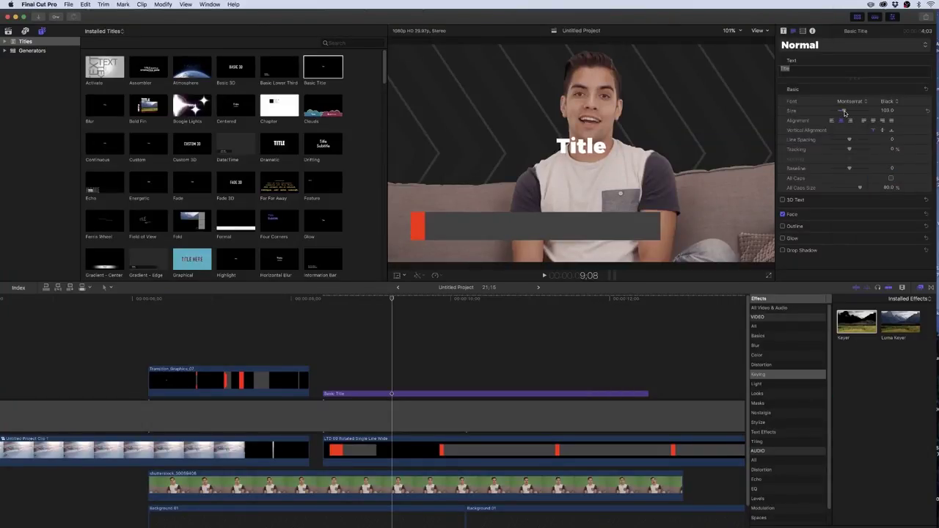
# Position the title on the gray lower-third bar beside the red block, with its text left-aligned.
pyautogui.click(396, 277)
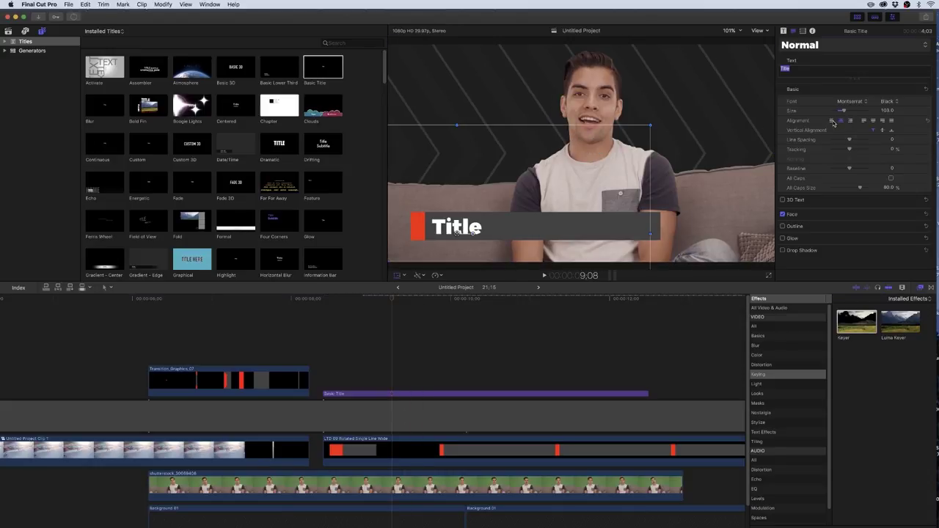
pyautogui.click(833, 121)
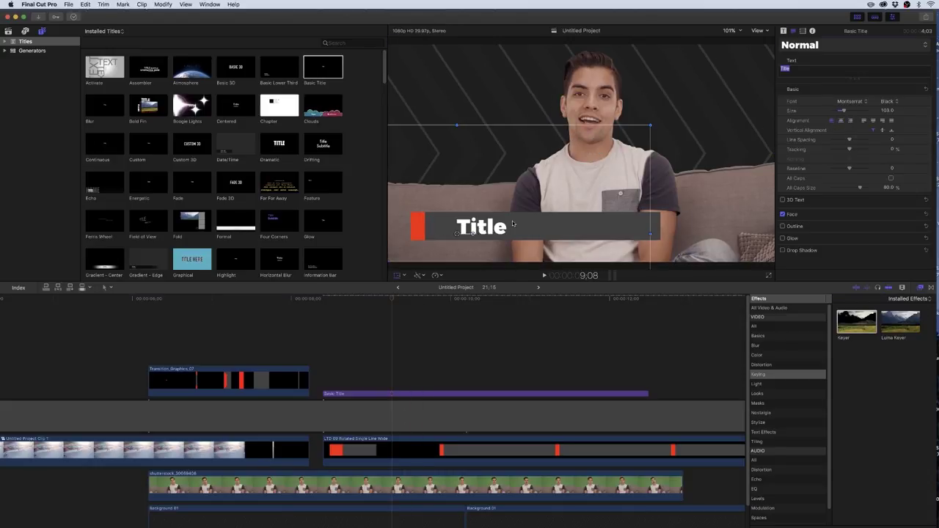
pyautogui.moveTo(557, 214); pyautogui.dragTo(535, 215)
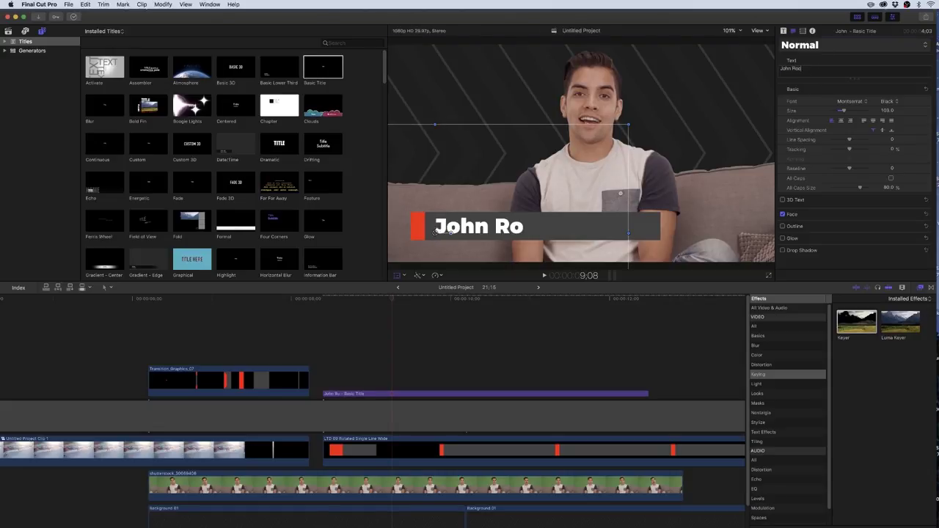
# Enter the speaker's full name as the title text and move the title clip to start at 9:05.
pyautogui.write('tstock')
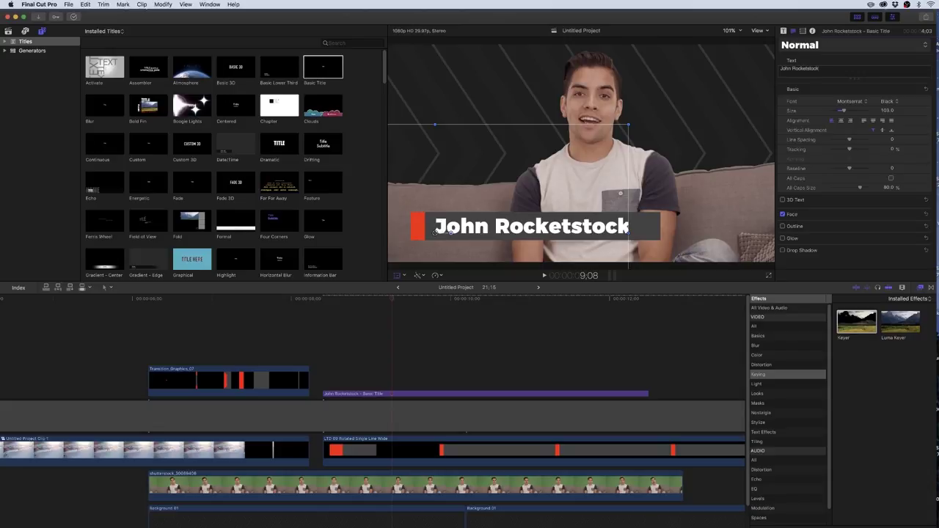
pyautogui.scroll(-2, 391, 337)
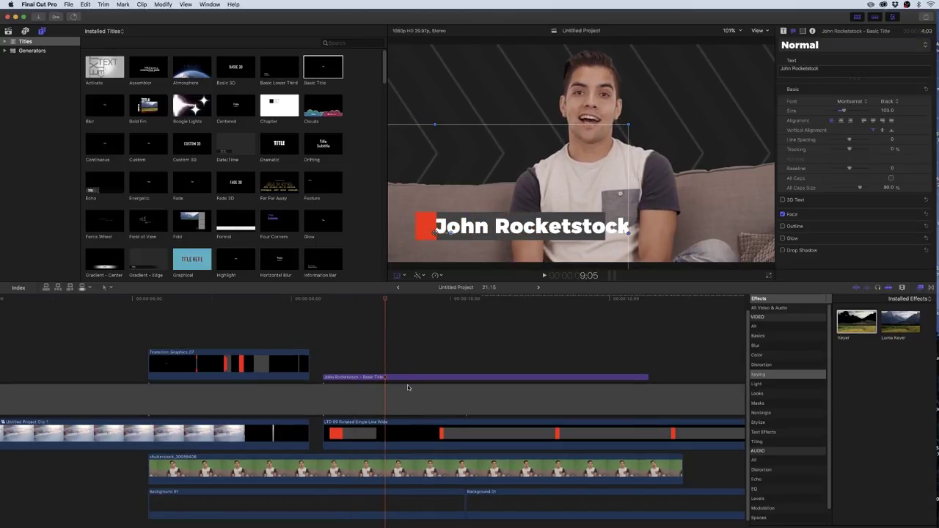
pyautogui.moveTo(407, 378); pyautogui.dragTo(473, 381)
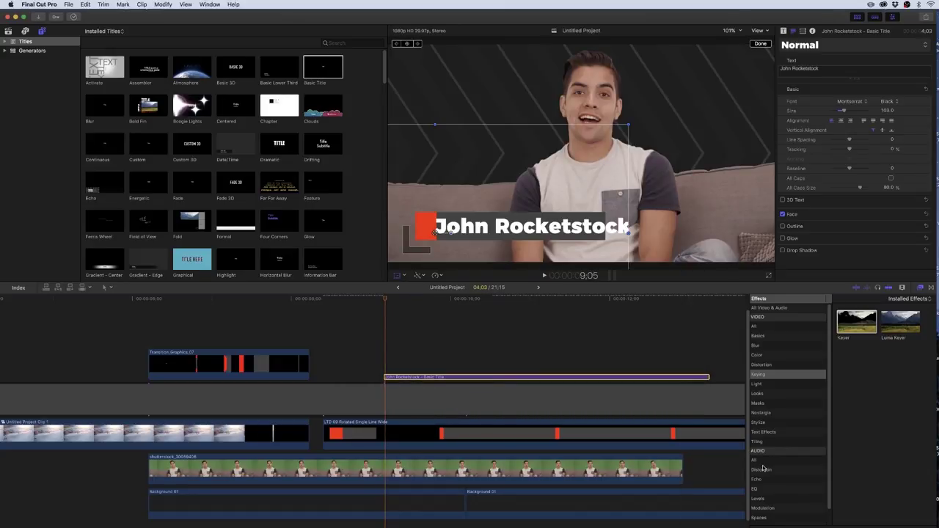
# Add a Cross Dissolve transition to the start of the name title clip.
pyautogui.click(931, 288)
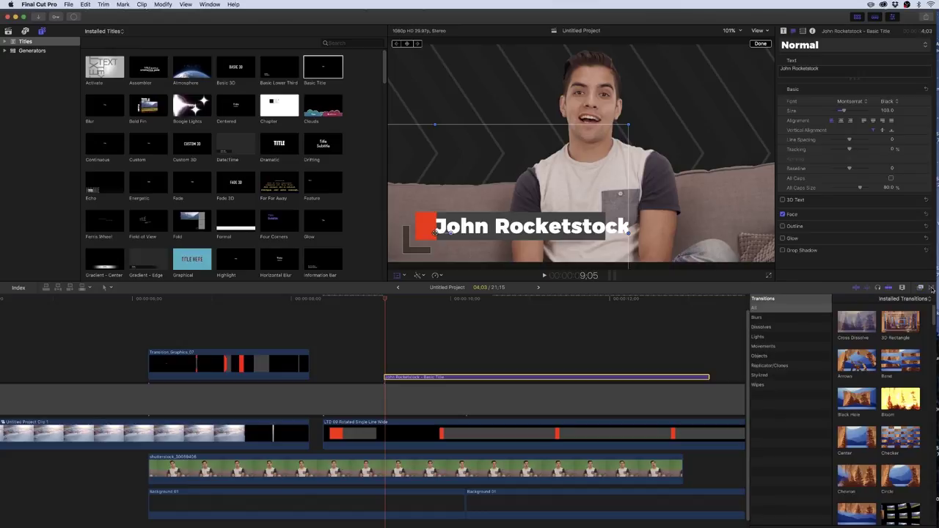
pyautogui.click(762, 327)
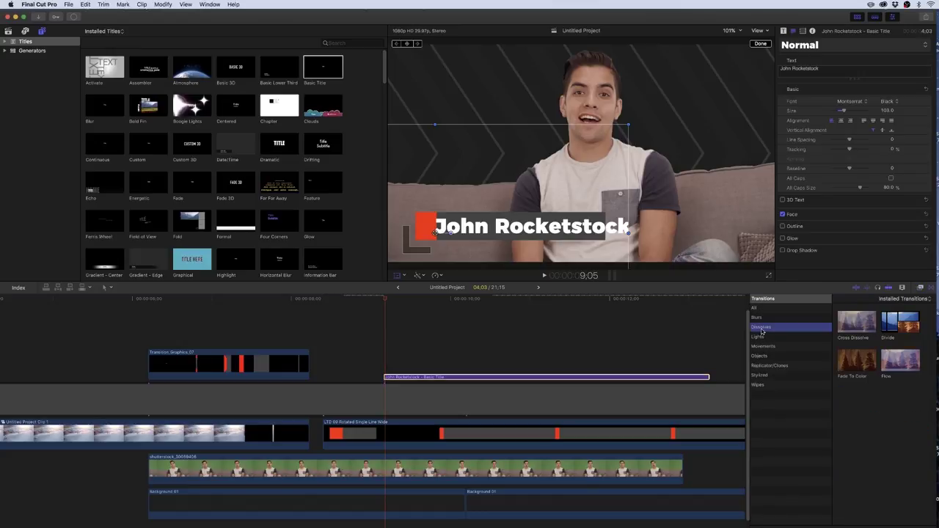
pyautogui.moveTo(841, 328); pyautogui.dragTo(390, 384)
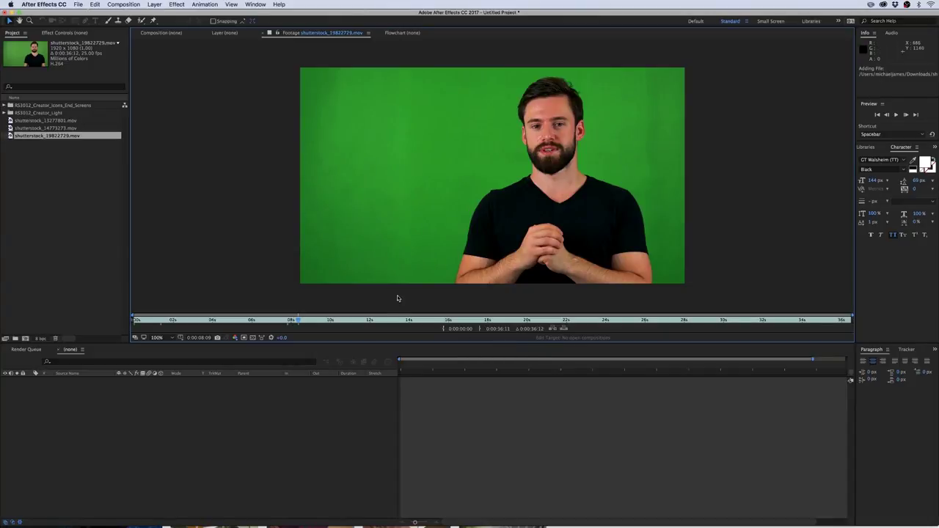
# Switch to After Effects and preview the three shutterstock footage clips in the project.
pyautogui.click(35, 168)
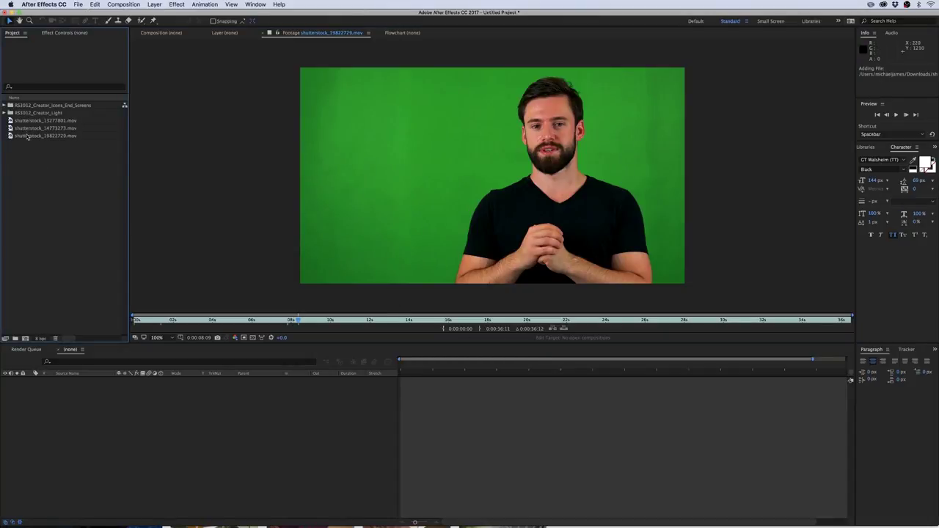
pyautogui.doubleClick(28, 128)
pyautogui.click(48, 195)
pyautogui.click(40, 121)
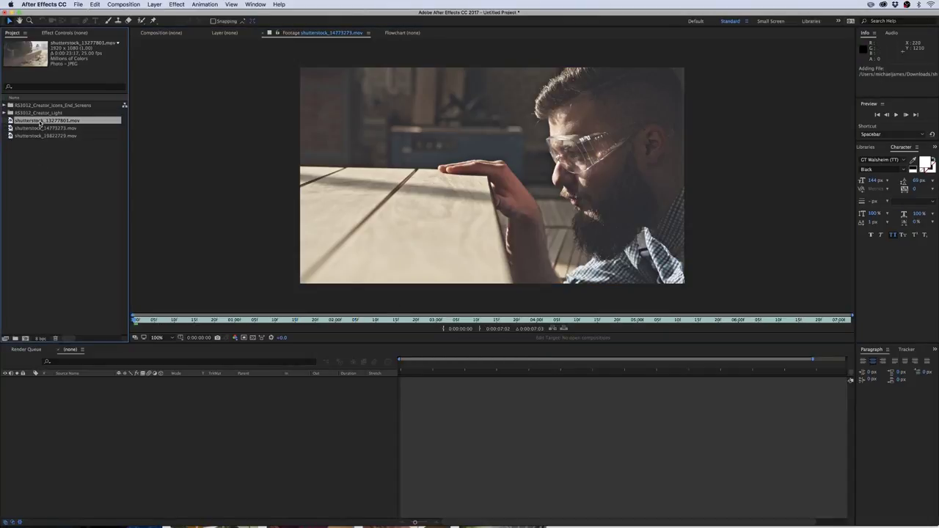
pyautogui.doubleClick(40, 121)
pyautogui.click(385, 320)
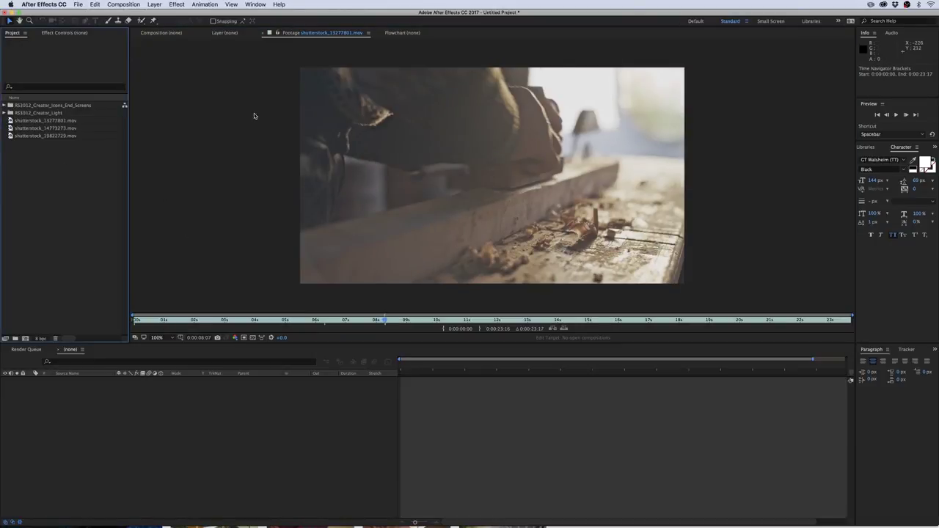
pyautogui.doubleClick(17, 136)
pyautogui.click(19, 146)
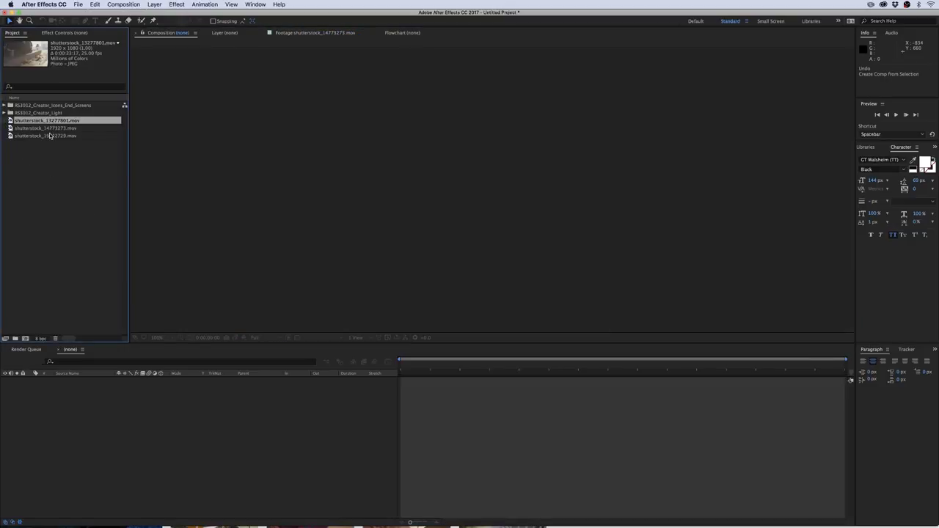
# Create a single composition sequencing the three clips, trimming the first to end at 5:15 and overlapping the others from 3:08 and 8:01.
pyautogui.keyDown('shift'); pyautogui.click(49, 135); pyautogui.keyUp('shift')
pyautogui.moveTo(49, 135); pyautogui.dragTo(26, 339)
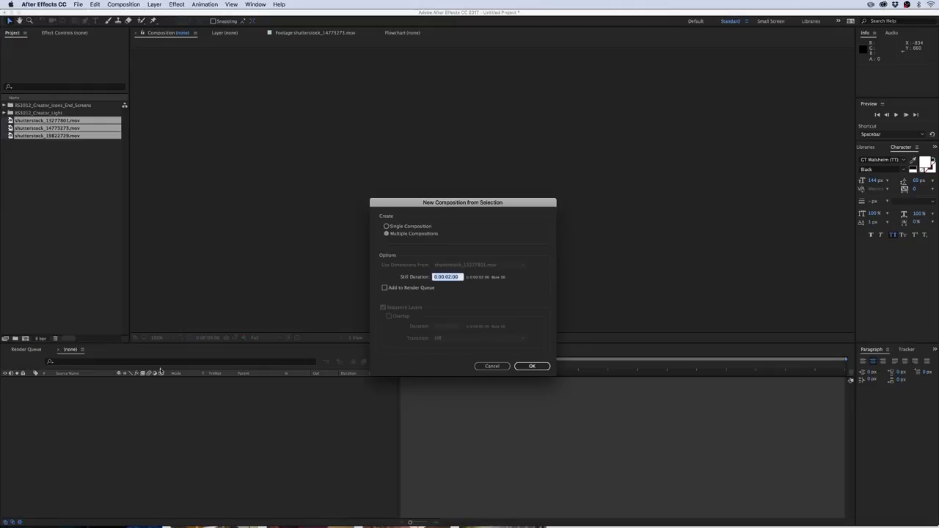
pyautogui.click(385, 227)
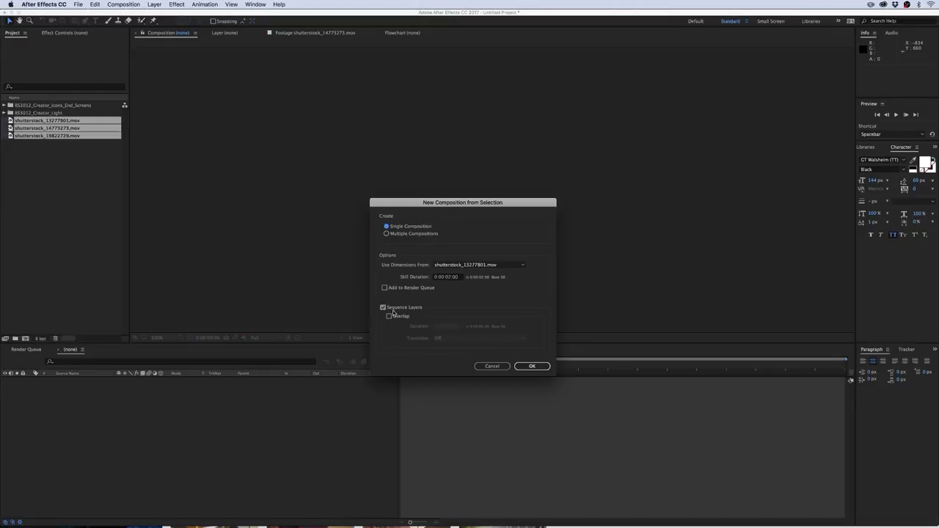
pyautogui.click(532, 366)
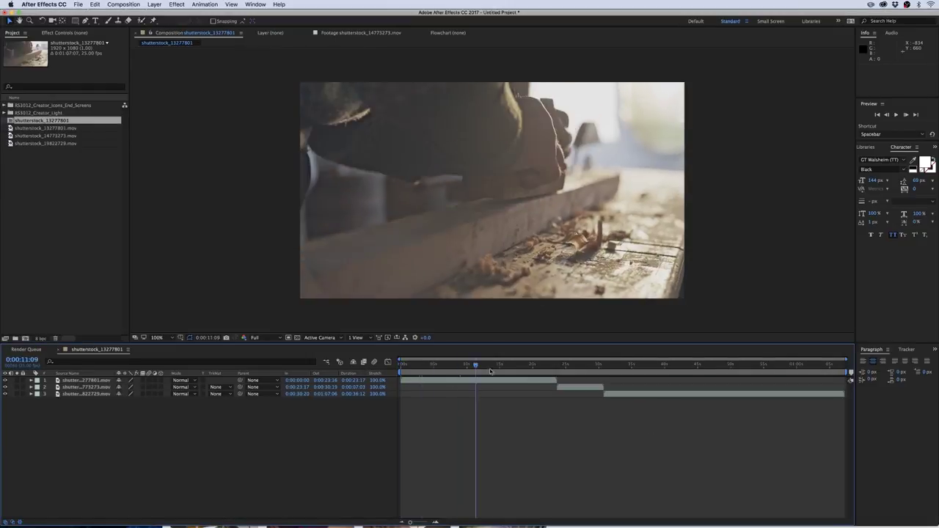
pyautogui.moveTo(490, 365); pyautogui.dragTo(697, 382)
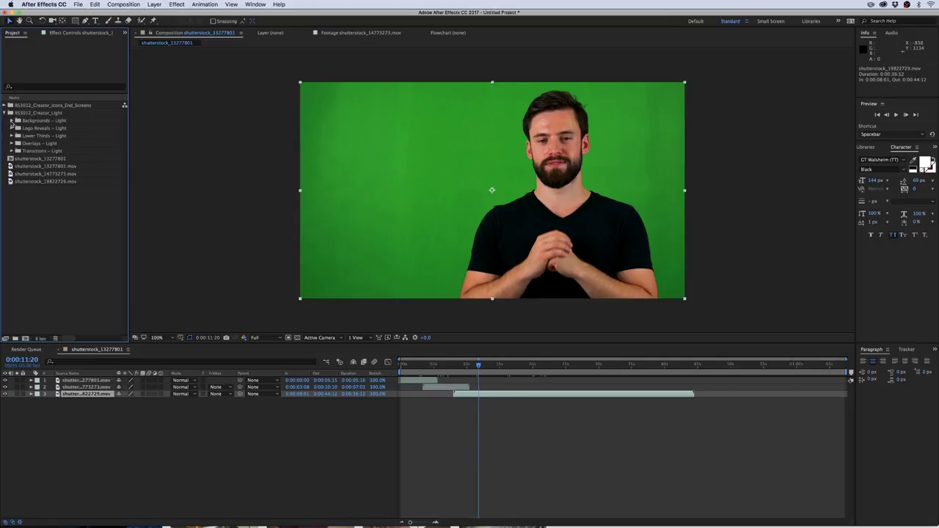
# Set Background 05.mov from the Backgrounds – Light folder to loop 99 times in its footage interpretation.
pyautogui.click(12, 121)
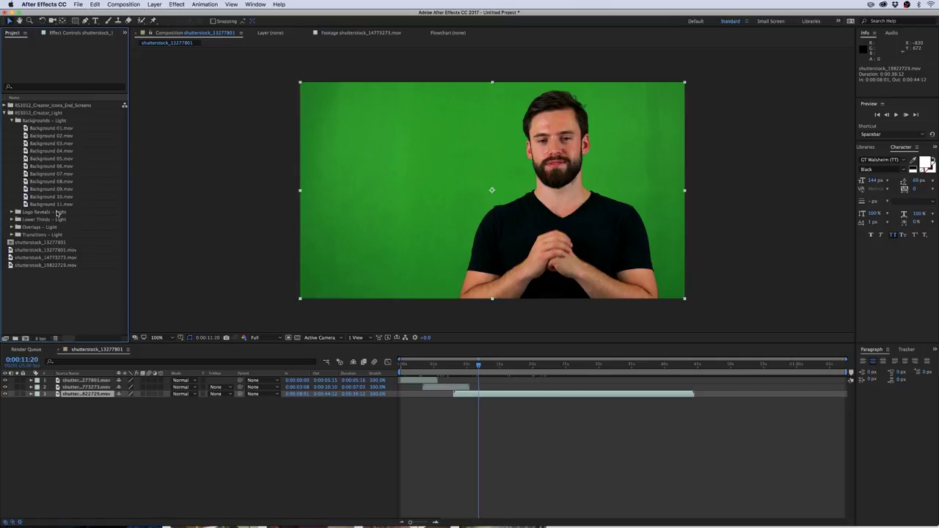
pyautogui.doubleClick(34, 157)
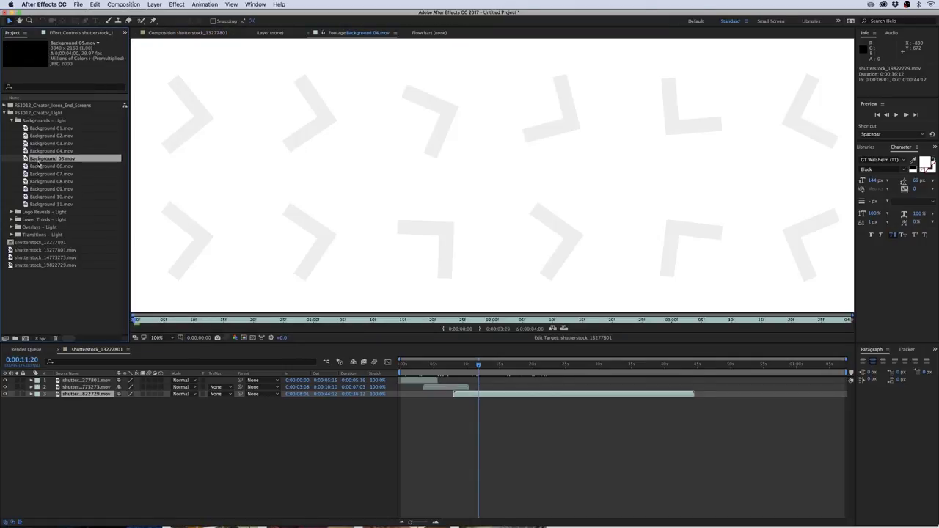
pyautogui.scroll(-2, 445, 244)
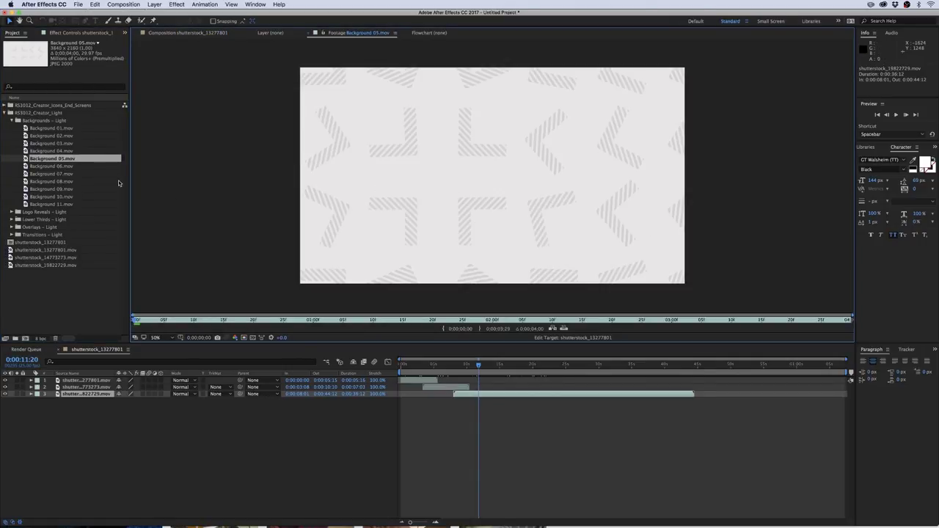
pyautogui.rightClick(48, 160)
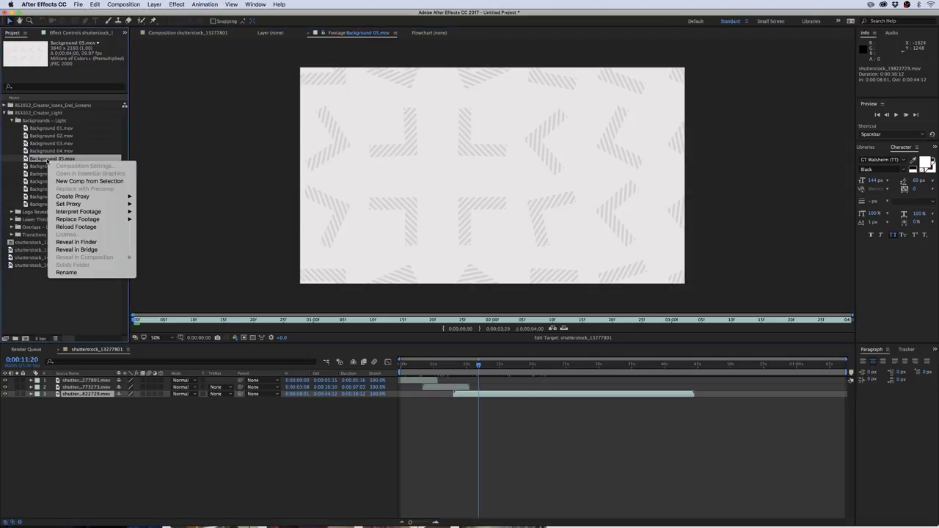
pyautogui.moveTo(110, 211)
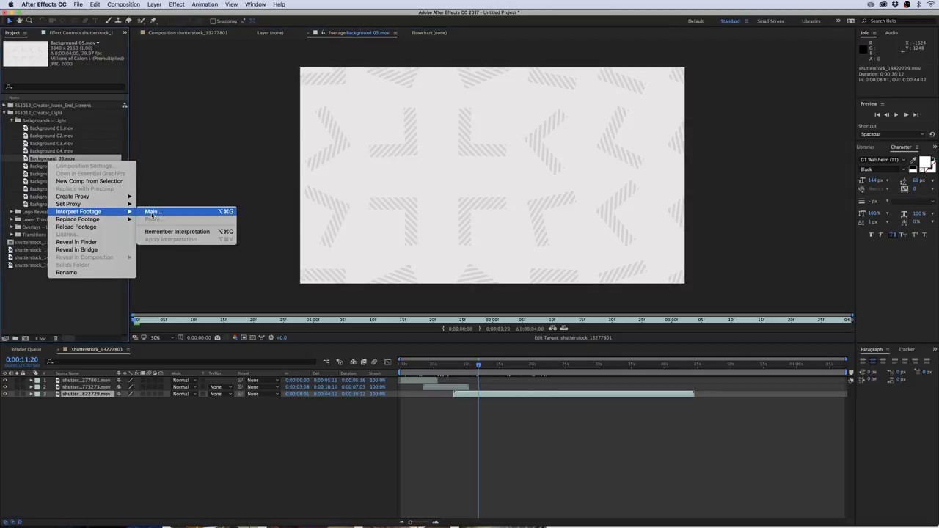
pyautogui.click(152, 212)
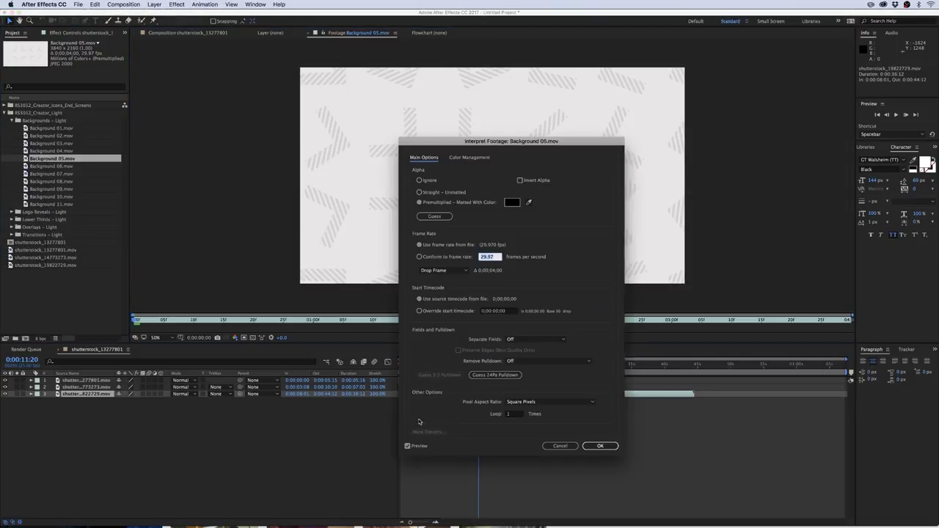
pyautogui.click(514, 415)
pyautogui.write('99')
pyautogui.press('Return')
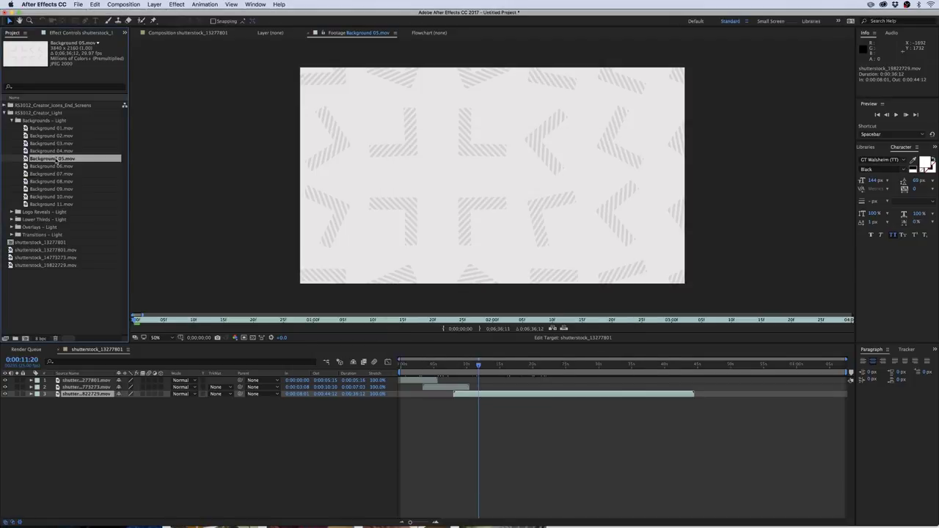
# Place Background 05.mov beneath the three clips in the composition and scrub through the sequence.
pyautogui.moveTo(56, 161); pyautogui.dragTo(100, 473)
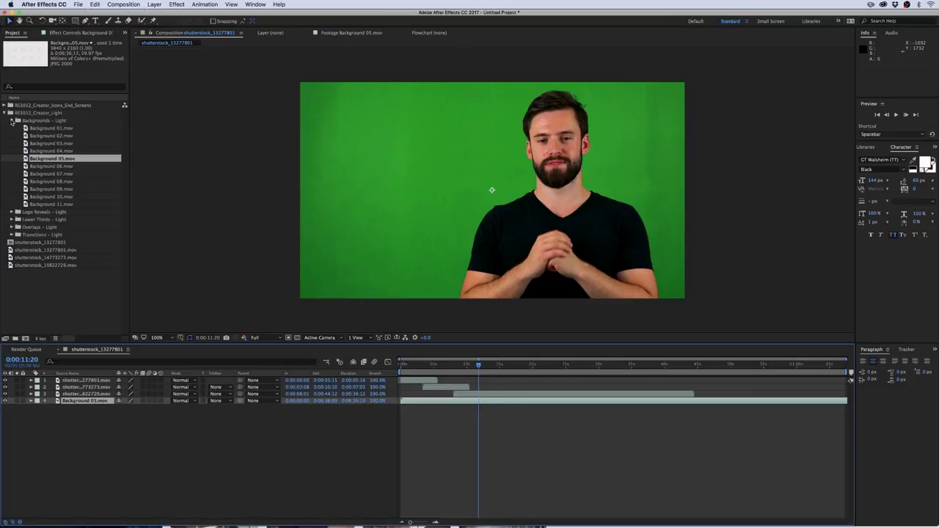
pyautogui.click(12, 122)
pyautogui.click(417, 366)
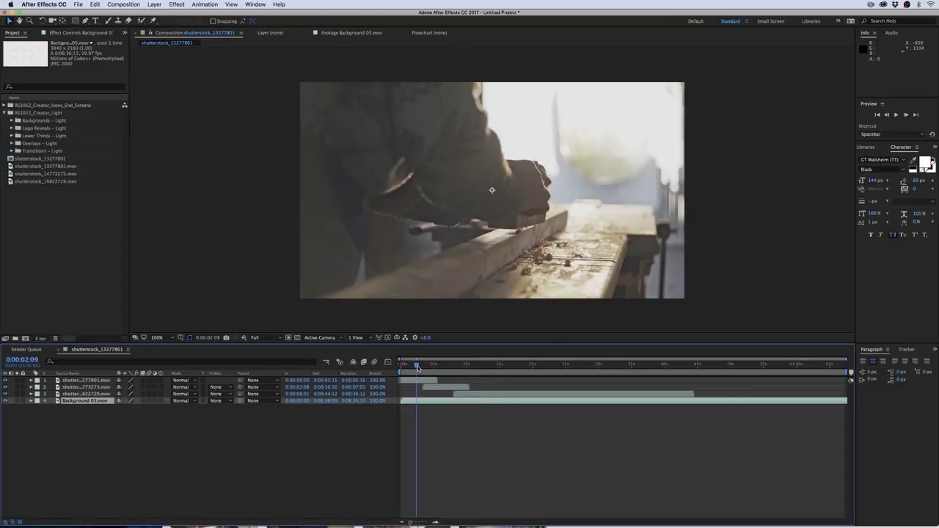
pyautogui.moveTo(417, 367); pyautogui.dragTo(506, 381)
pyautogui.click(66, 235)
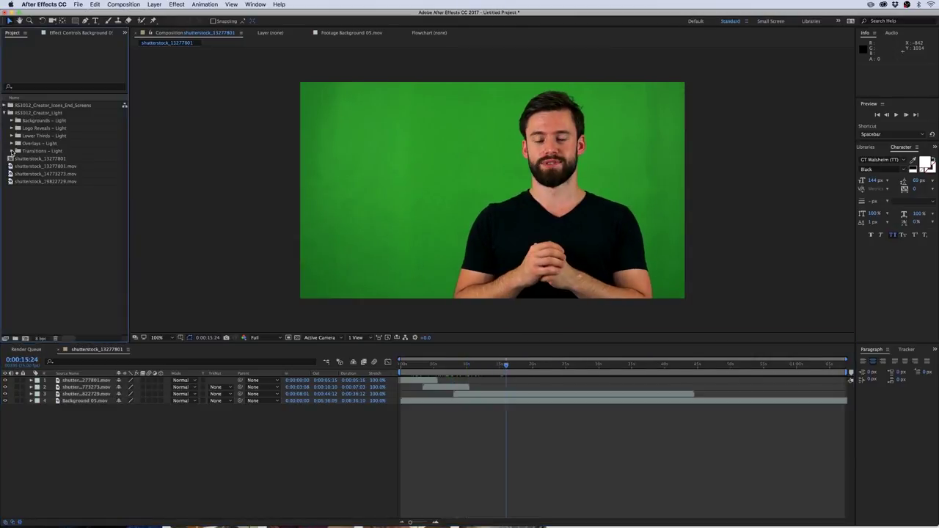
# Add Transition_Graphics_14.mov as the top layer, ending with the first clip at 5:15, and start the second clip at 2:24.
pyautogui.click(11, 151)
pyautogui.scroll(-1, 57, 236)
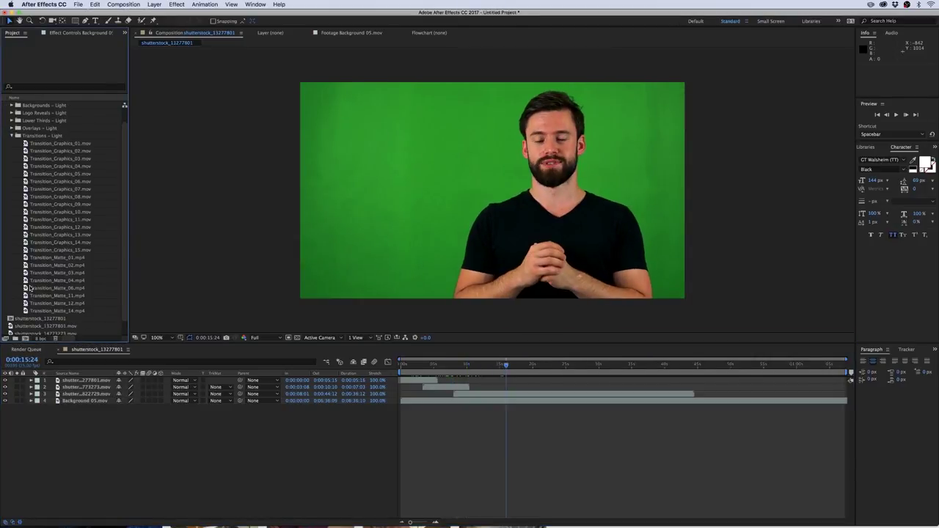
pyautogui.doubleClick(62, 242)
pyautogui.press('space')
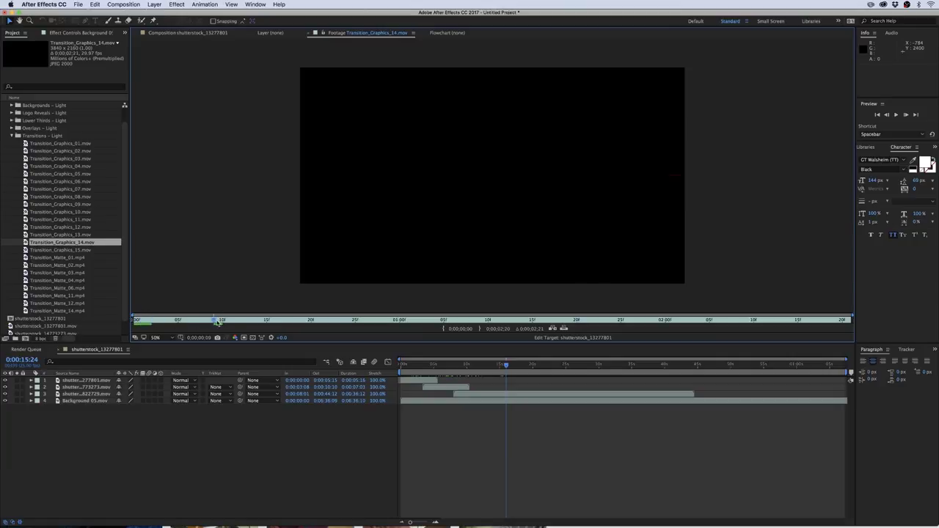
pyautogui.moveTo(51, 243); pyautogui.dragTo(88, 383)
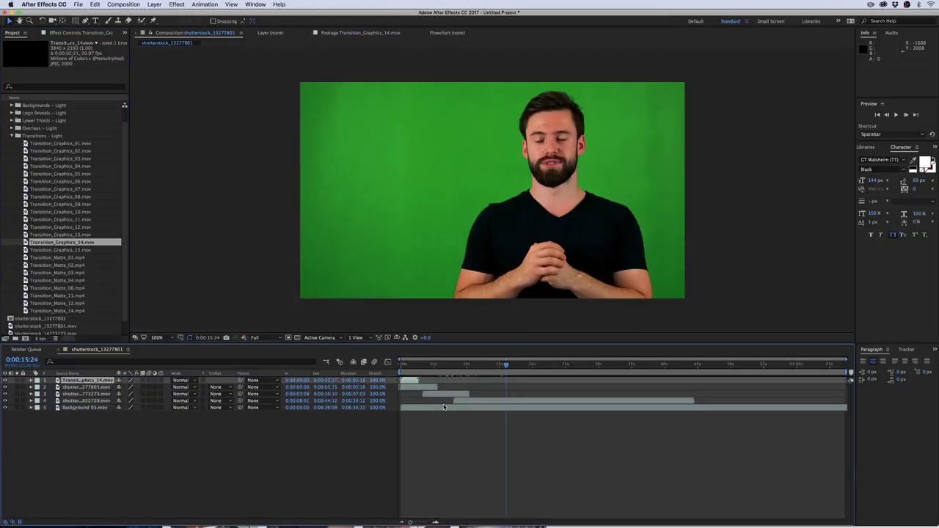
pyautogui.moveTo(409, 382); pyautogui.dragTo(437, 396)
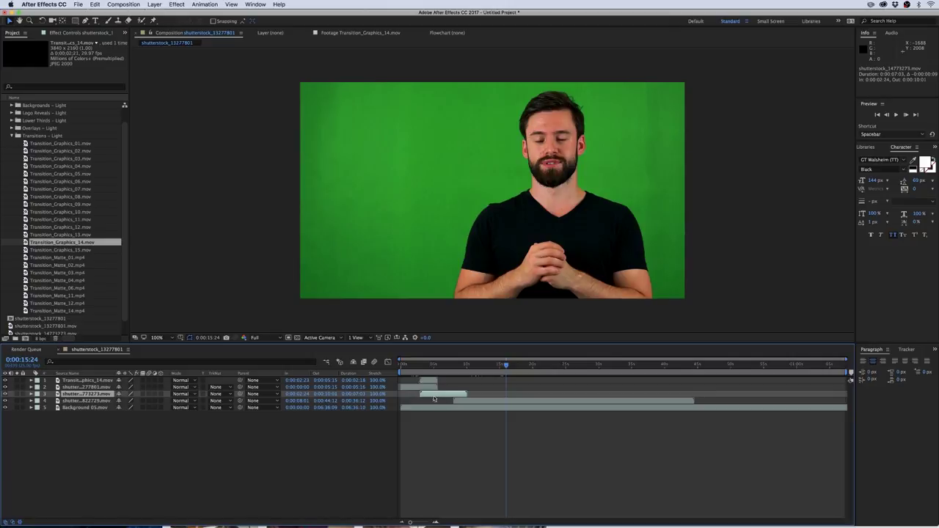
pyautogui.click(349, 465)
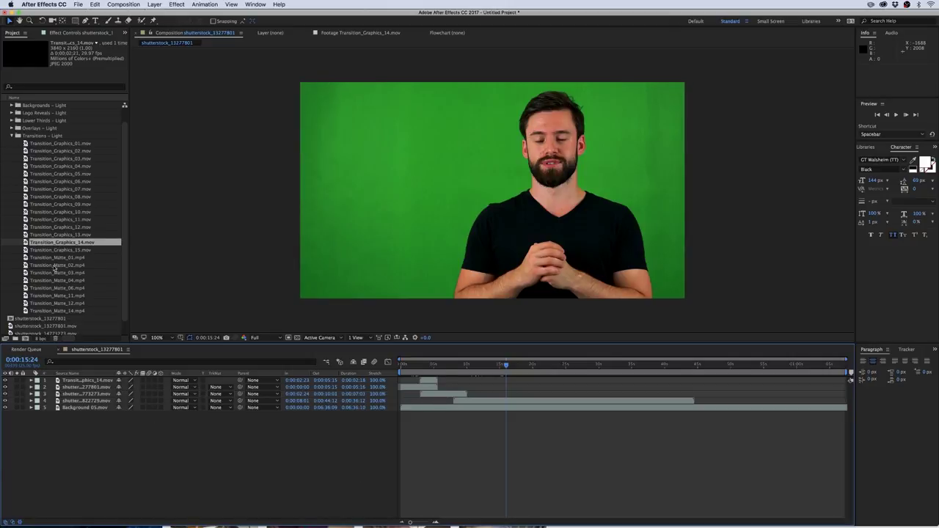
# Add Transition_Matte_14.mp4 directly above the first clip, aligned with the transition graphic at 2:23.
pyautogui.moveTo(33, 313); pyautogui.dragTo(463, 401)
pyautogui.scroll(3, 418, 394)
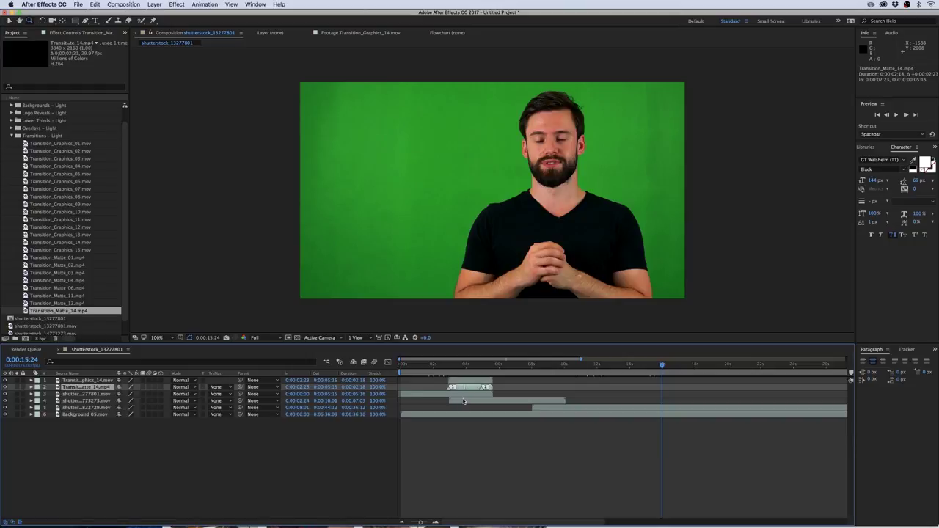
pyautogui.click(448, 365)
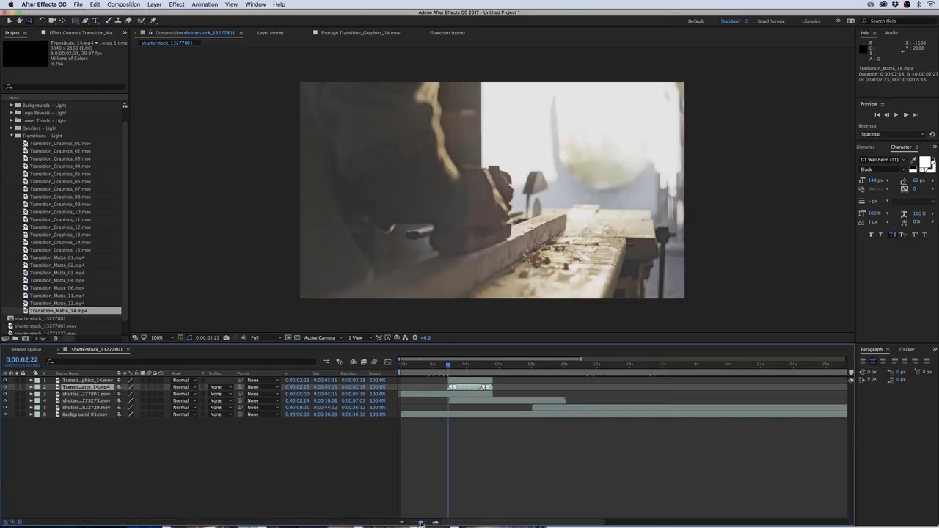
pyautogui.moveTo(420, 522)
pyautogui.mouseDown()
pyautogui.moveTo(429, 523)
pyautogui.moveTo(415, 523)
pyautogui.mouseUp()
# Set the first clip's track matte to Luma Inverted, using the transition matte layer above it, and preview the transition.
pyautogui.click(95, 395)
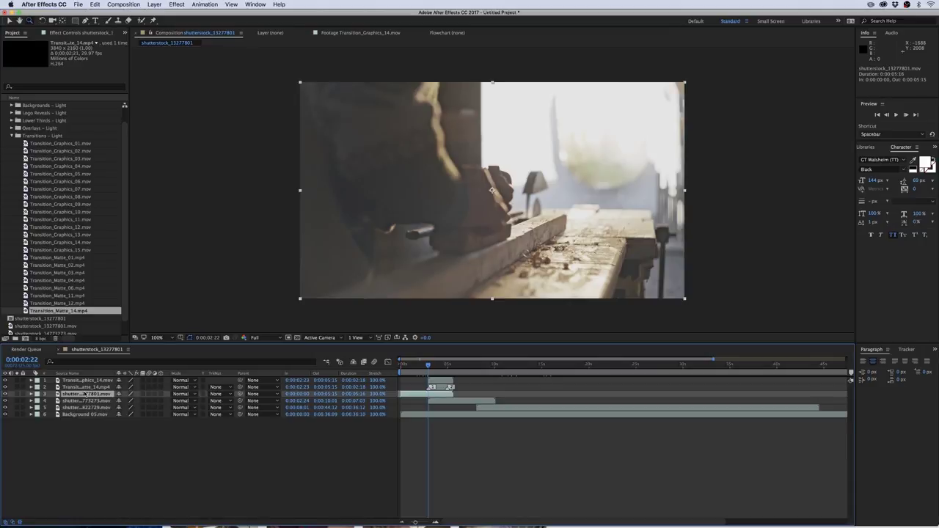
pyautogui.click(85, 387)
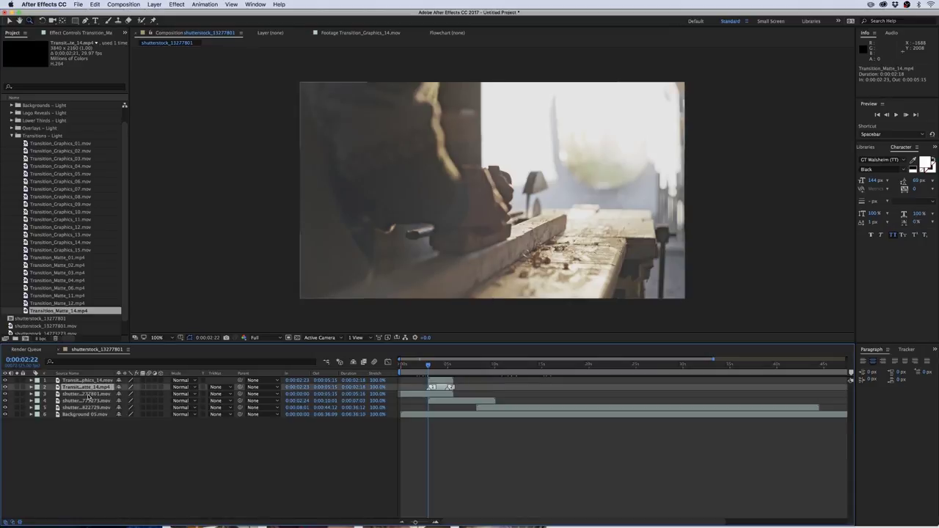
pyautogui.click(85, 394)
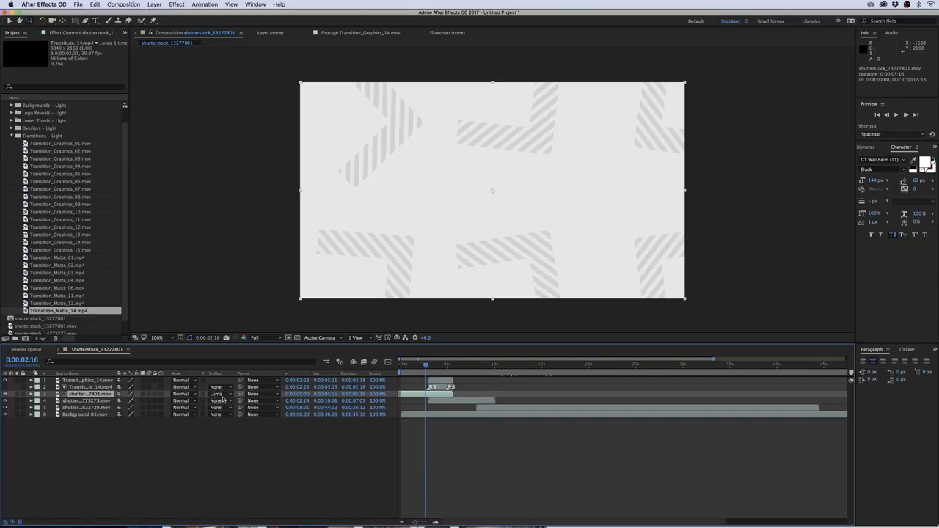
pyautogui.click(217, 393)
pyautogui.click(237, 440)
pyautogui.press('space')
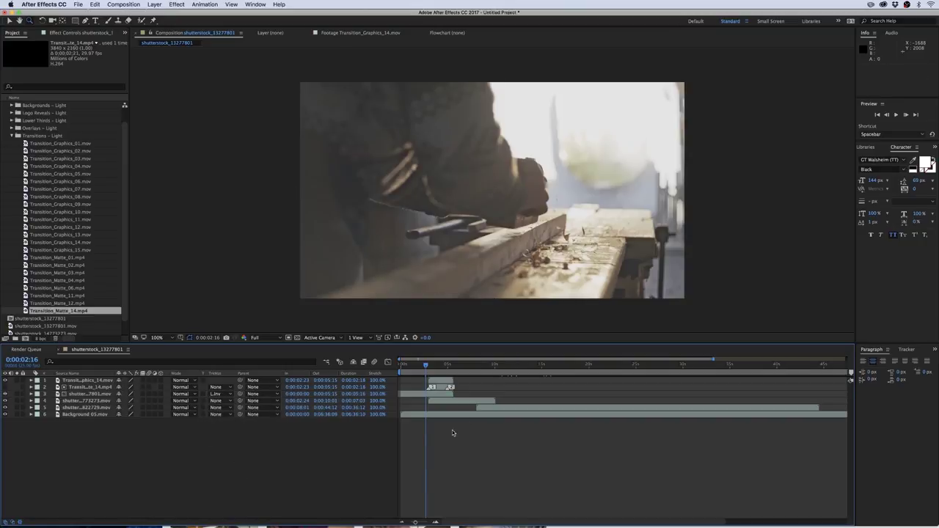
pyautogui.click(88, 387)
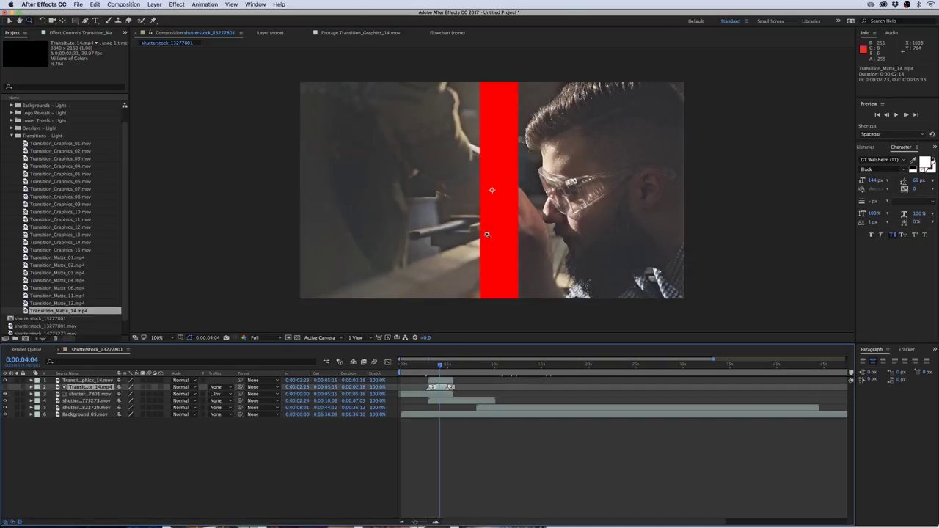
# Check the composition's frame size and frame rate in the Composition Settings.
pyautogui.click(187, 484)
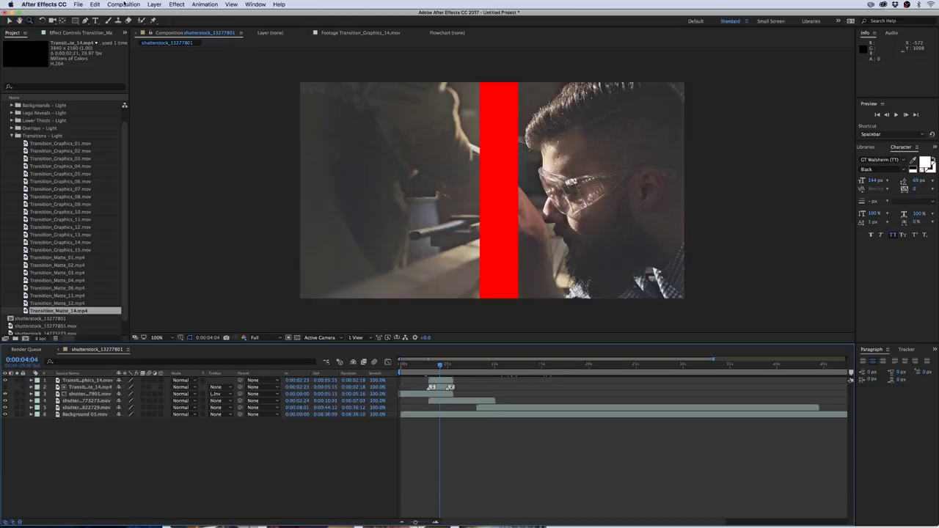
pyautogui.click(123, 5)
pyautogui.click(125, 26)
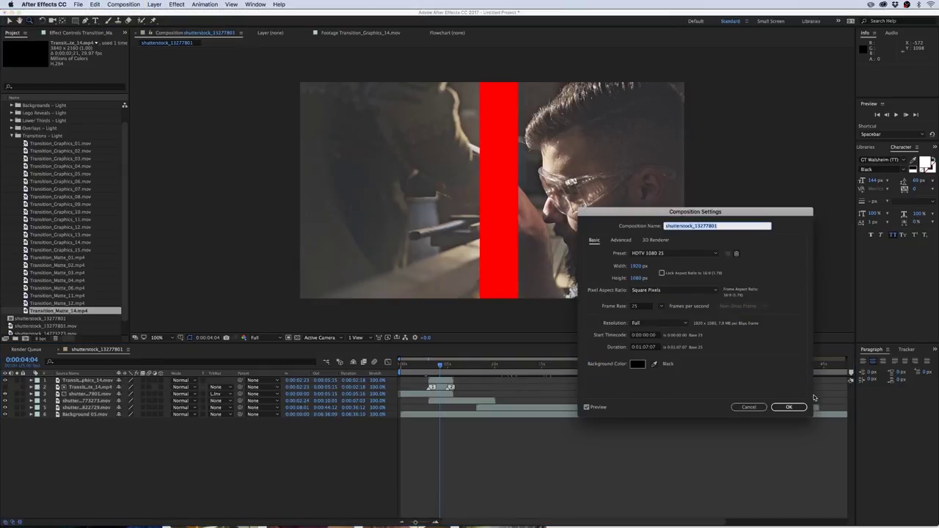
pyautogui.click(794, 407)
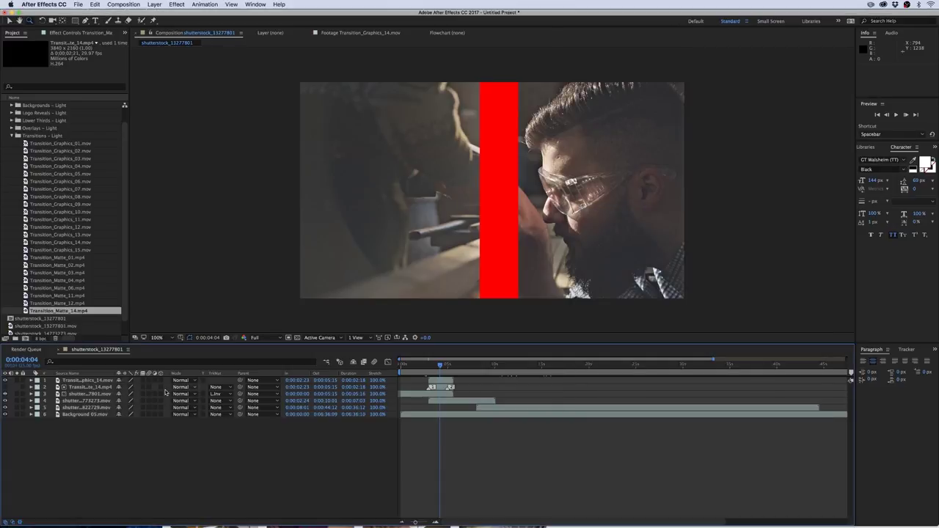
# Fit the Transition_Graphics_14 and Transition_Matte_14 layers to the composition size and preview the first transition.
pyautogui.click(97, 381)
pyautogui.keyDown('shift'); pyautogui.click(97, 387); pyautogui.keyUp('shift')
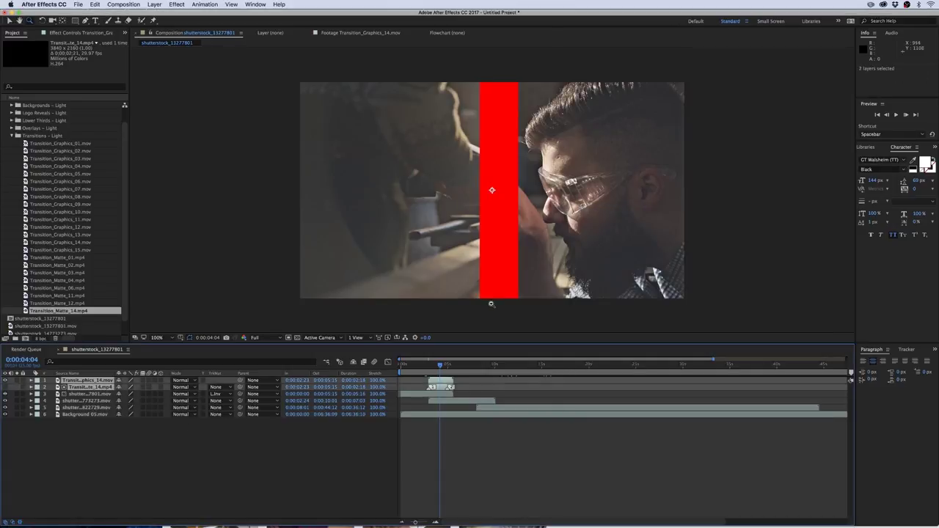
pyautogui.rightClick(500, 254)
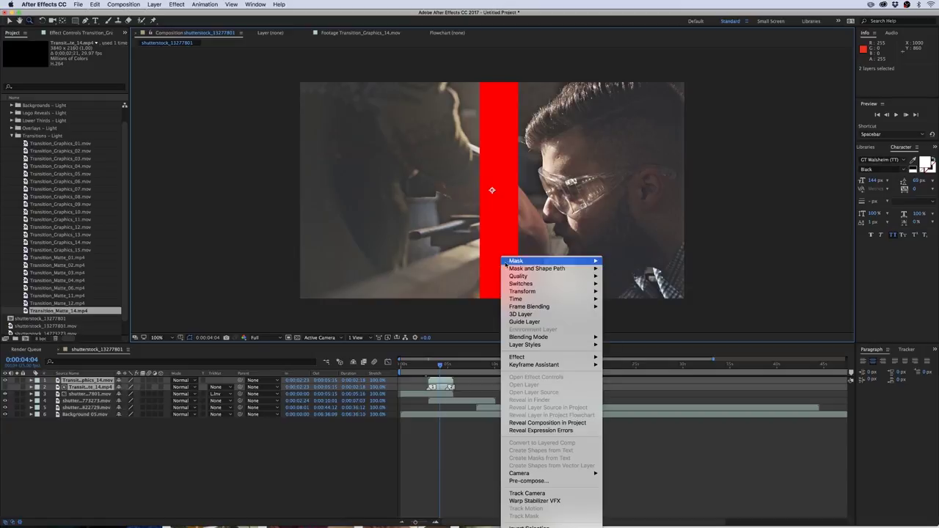
pyautogui.moveTo(522, 293)
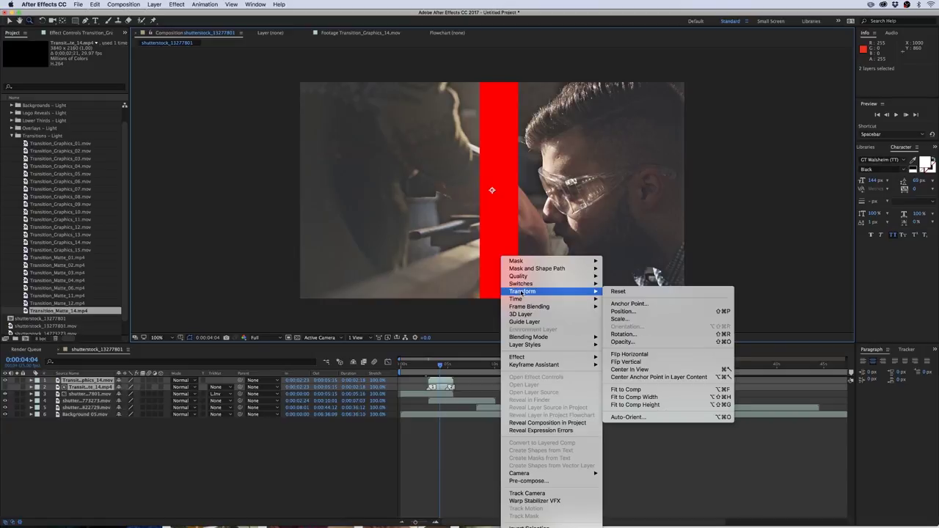
pyautogui.click(660, 389)
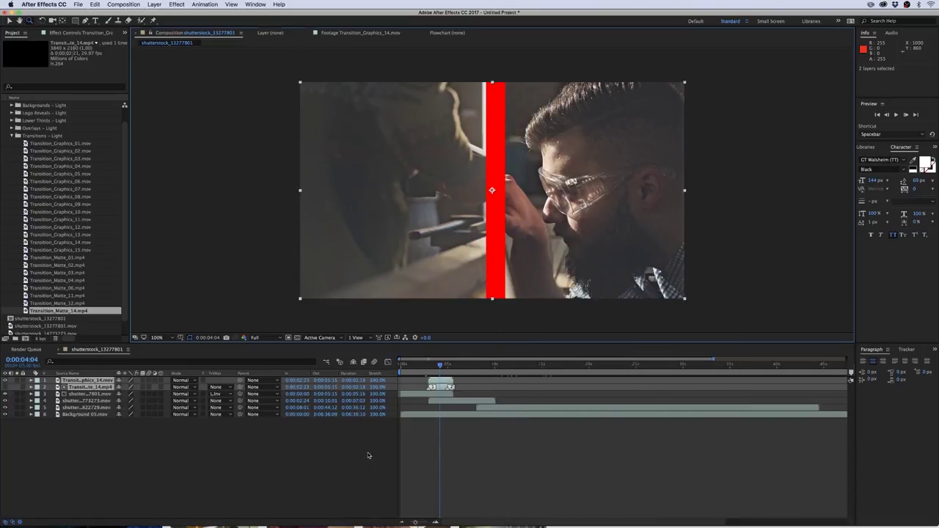
pyautogui.click(368, 455)
pyautogui.press('space')
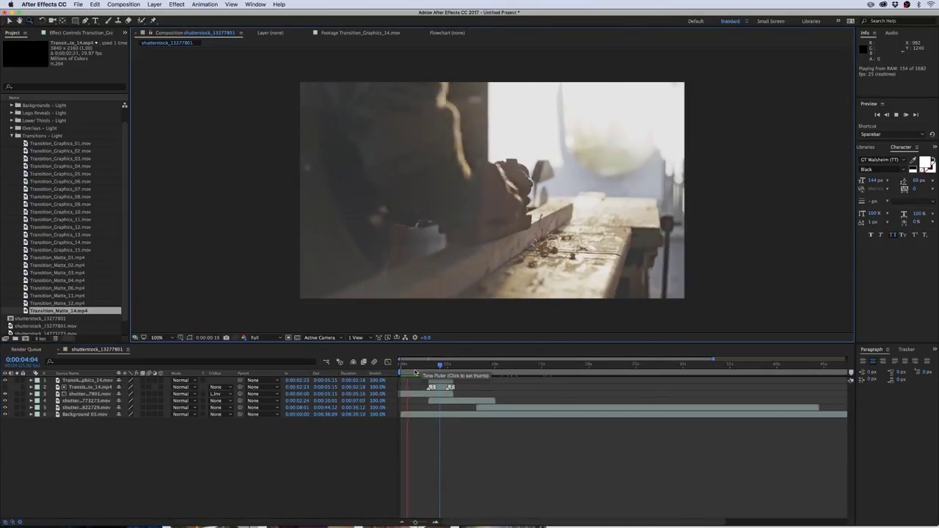
pyautogui.press('space')
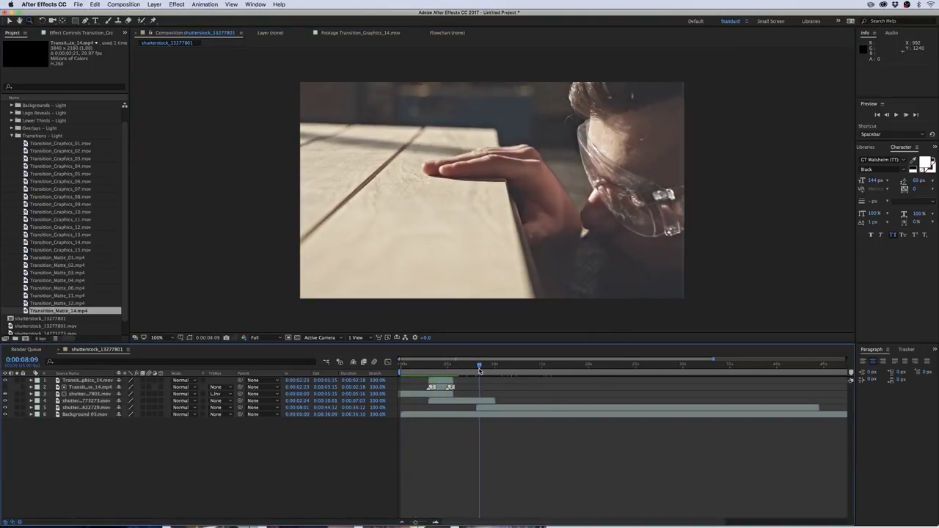
# Add Transition_Graphics_11.mov and Transition_Matte_11.mp4 directly above the second clip, both aligned with the third clip's start at 8:01.
pyautogui.press('space')
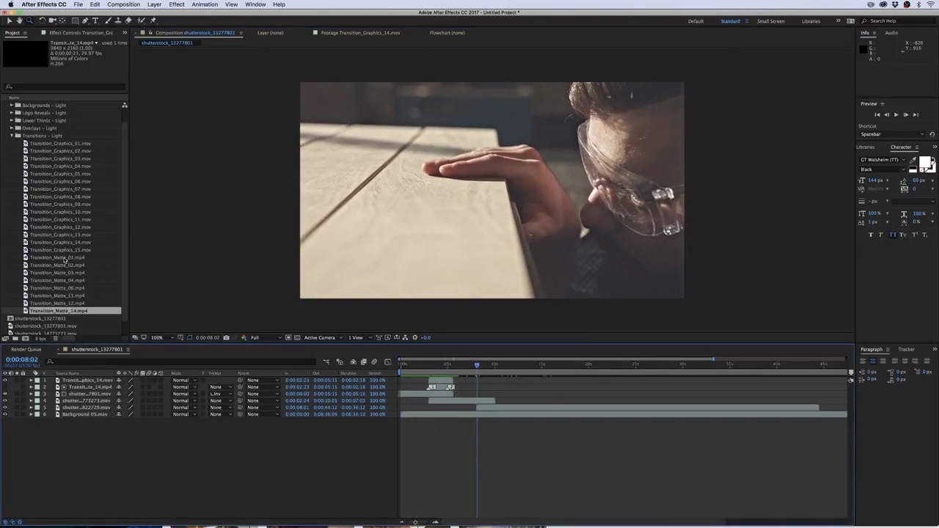
pyautogui.moveTo(61, 221); pyautogui.dragTo(478, 400)
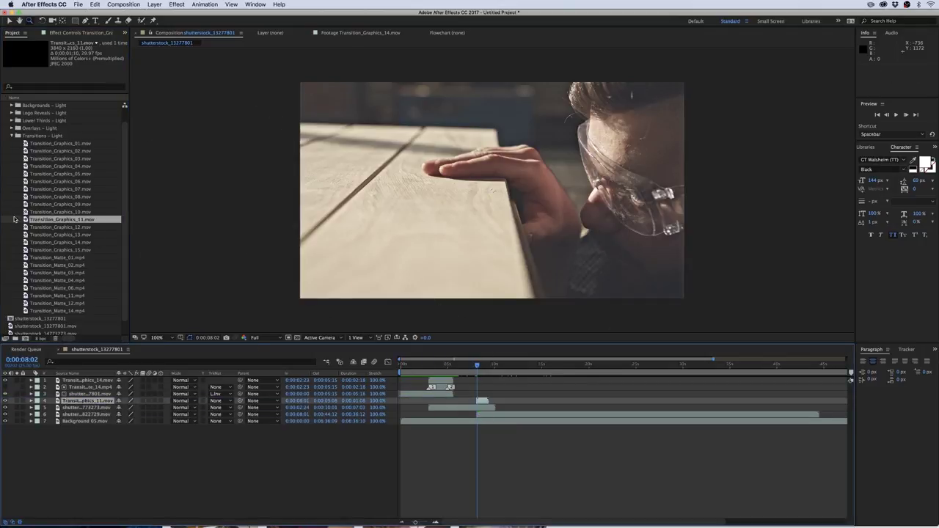
pyautogui.moveTo(29, 295); pyautogui.dragTo(478, 406)
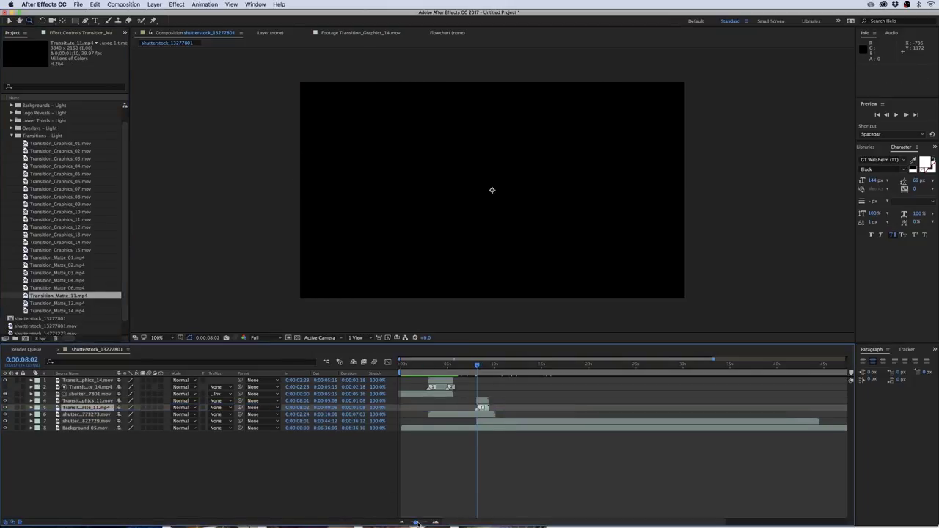
pyautogui.moveTo(416, 523); pyautogui.dragTo(427, 523)
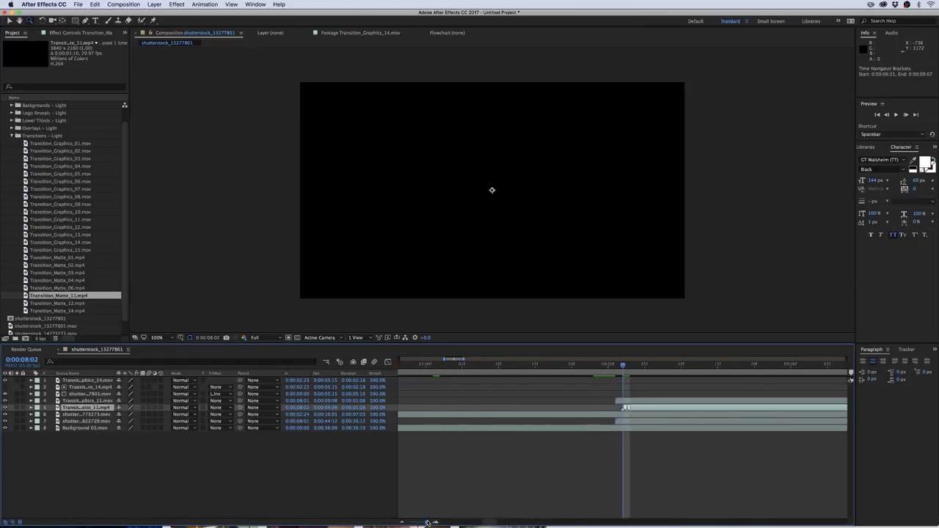
pyautogui.click(680, 414)
pyautogui.click(673, 409)
pyautogui.moveTo(427, 523); pyautogui.dragTo(411, 523)
pyautogui.click(481, 397)
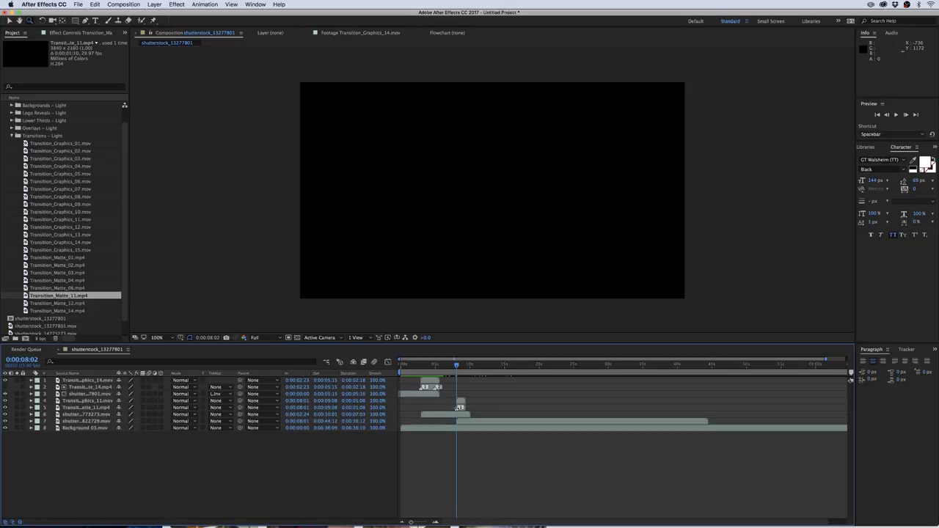
# Fit the Transition_Graphics_11 and Transition_Matte_11 layers to the composition size.
pyautogui.click(89, 406)
pyautogui.keyDown('shift'); pyautogui.click(89, 401); pyautogui.keyUp('shift')
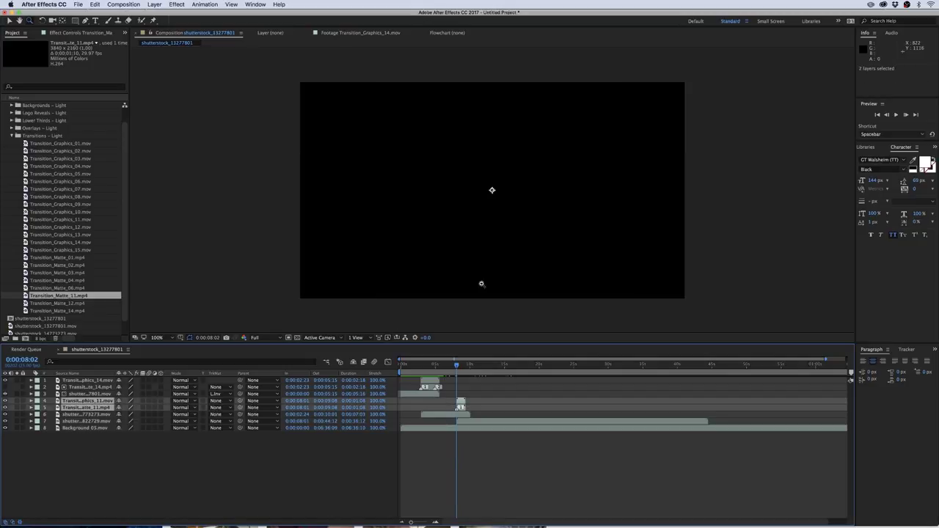
pyautogui.rightClick(497, 245)
pyautogui.moveTo(579, 279)
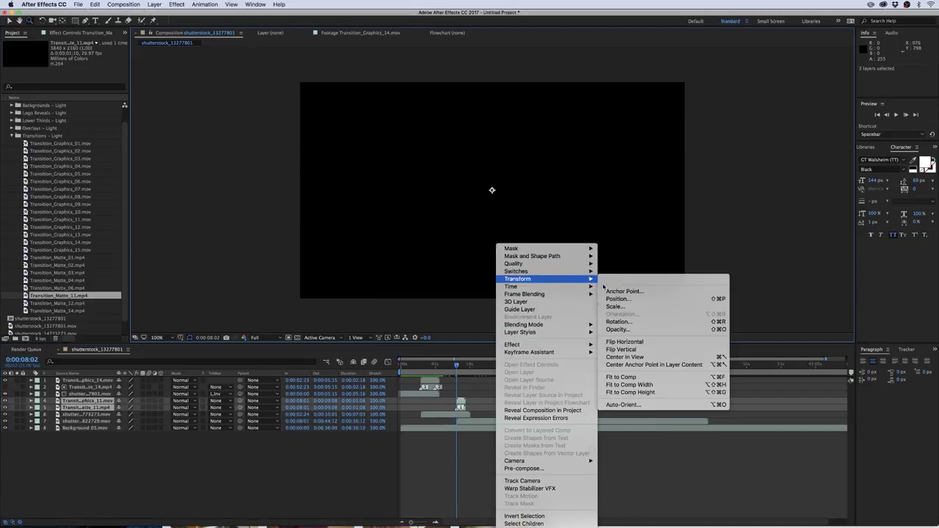
pyautogui.click(621, 377)
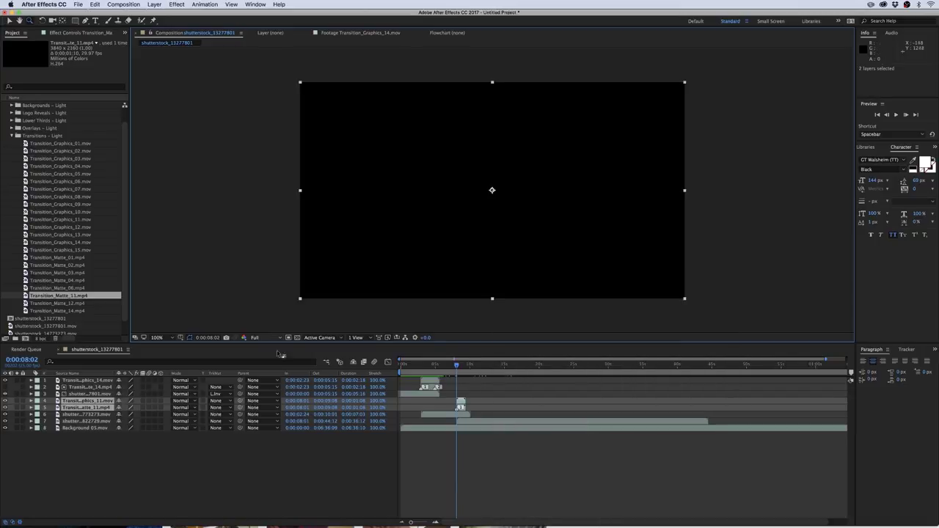
# Set the second clip's track matte to Luma Inverted, using the matte layer above it, and preview the second transition.
pyautogui.click(105, 416)
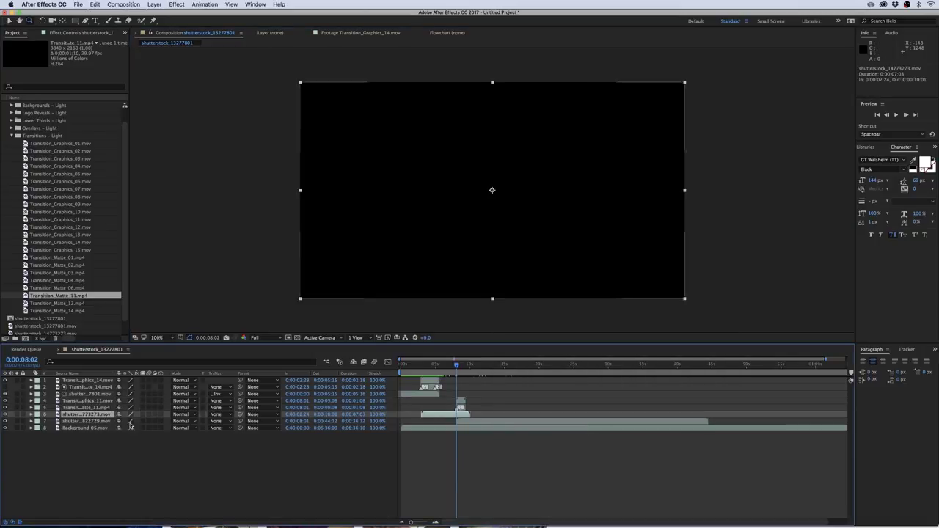
pyautogui.click(222, 414)
pyautogui.click(233, 458)
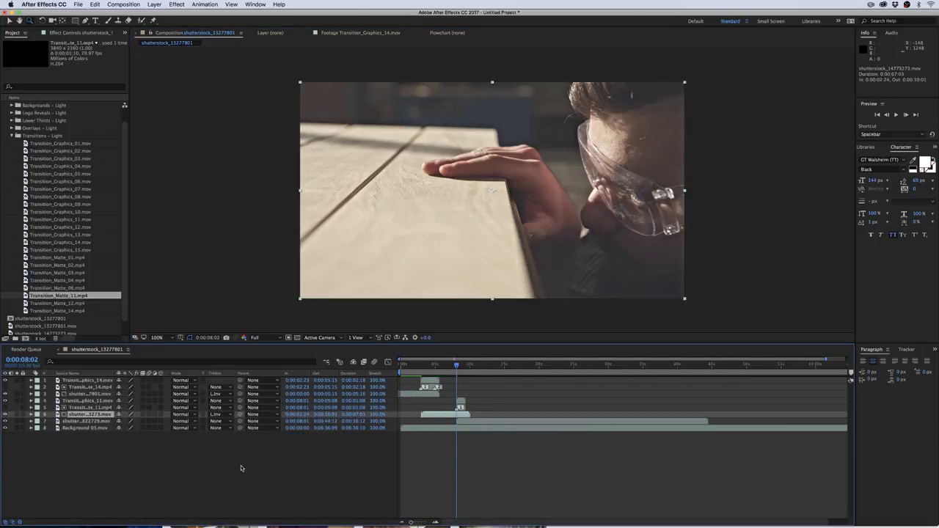
pyautogui.press('space')
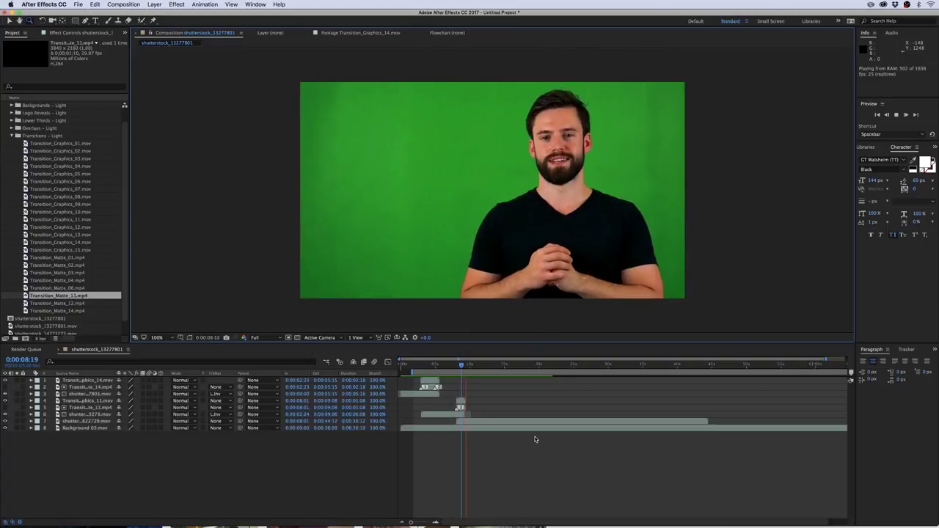
# Stop the preview, end the work area at 13:15, and collapse the Transitions – Light folder.
pyautogui.press('space')
pyautogui.moveTo(474, 366); pyautogui.dragTo(493, 368)
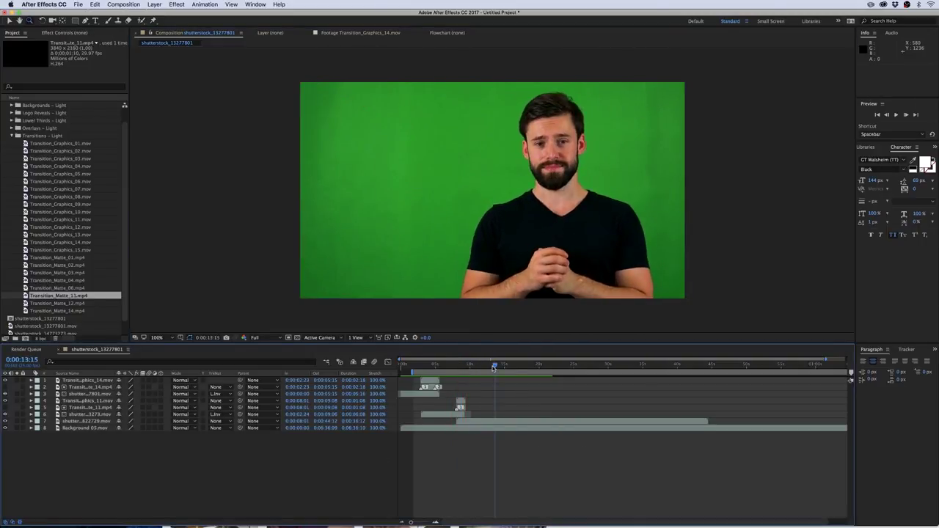
pyautogui.press('n')
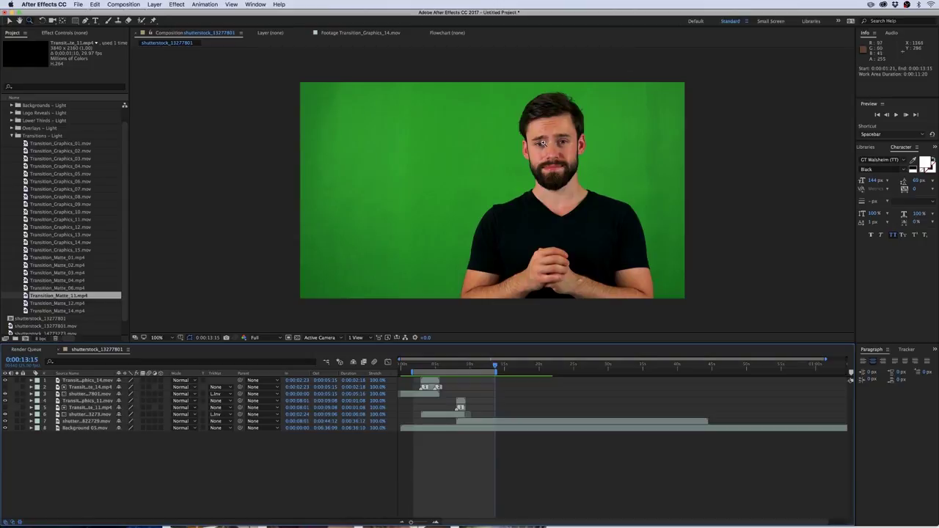
pyautogui.click(12, 136)
# Apply Keylight (1.2) to the green-screen interview clip and sample the green backdrop as the Screen Colour.
pyautogui.click(86, 421)
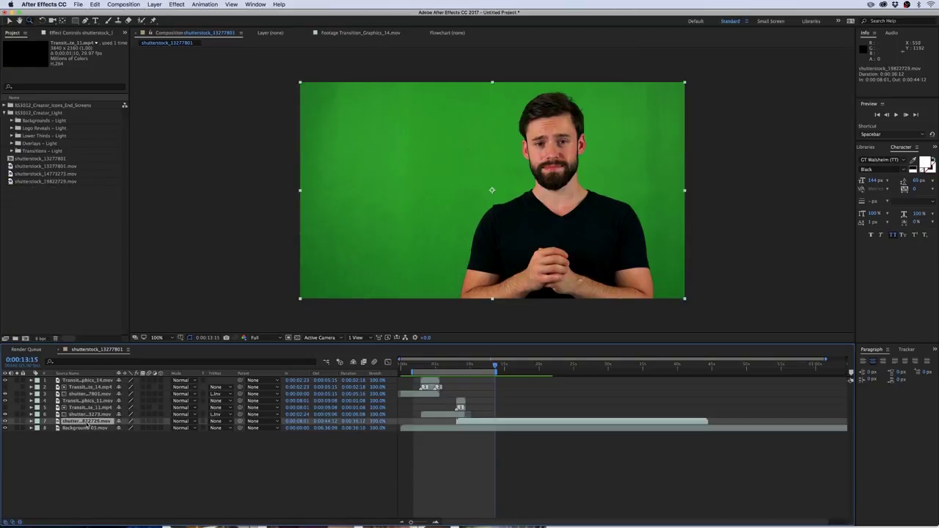
pyautogui.click(171, 3)
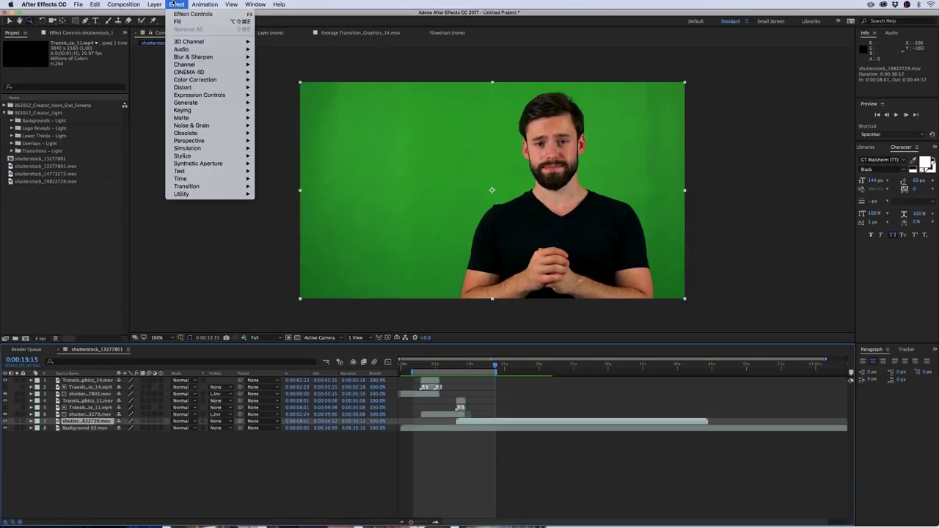
pyautogui.moveTo(192, 110)
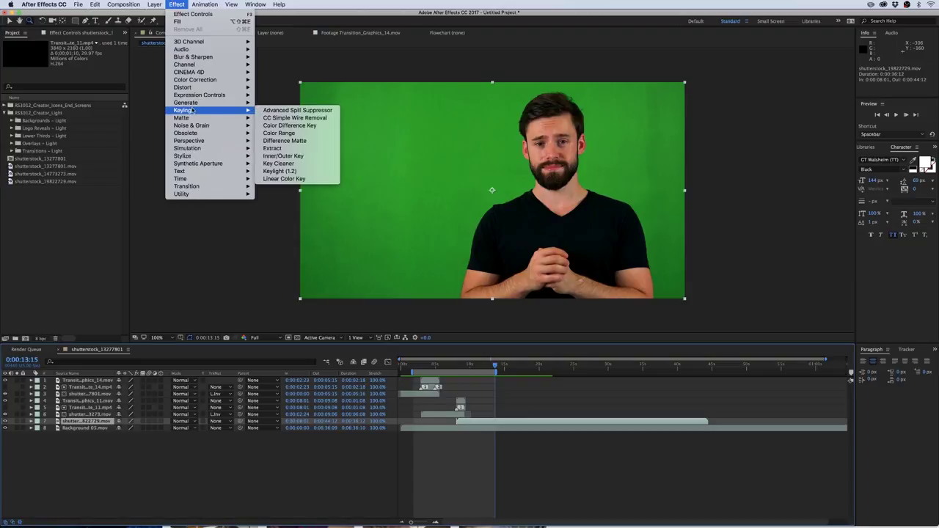
pyautogui.click(292, 171)
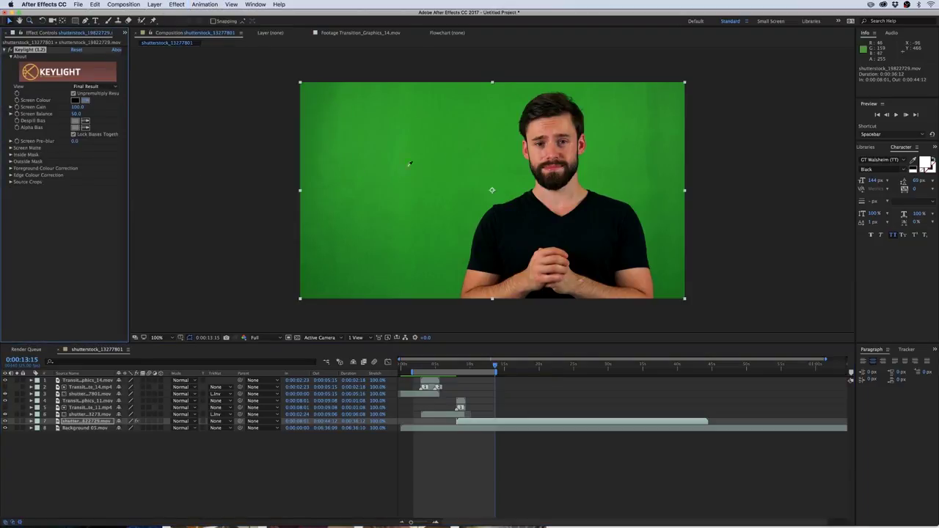
pyautogui.click(518, 138)
pyautogui.press('F2')
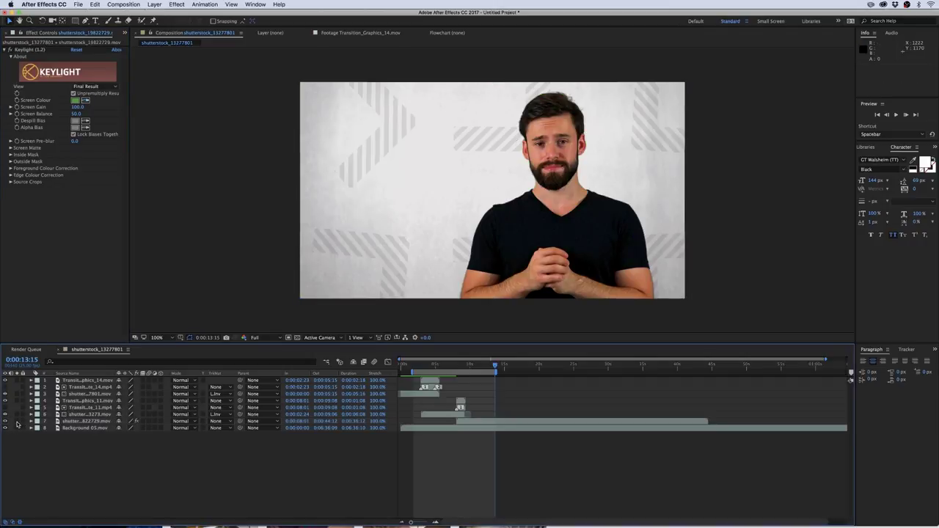
# Solo the keyed interview clip and display its alpha channel.
pyautogui.click(17, 422)
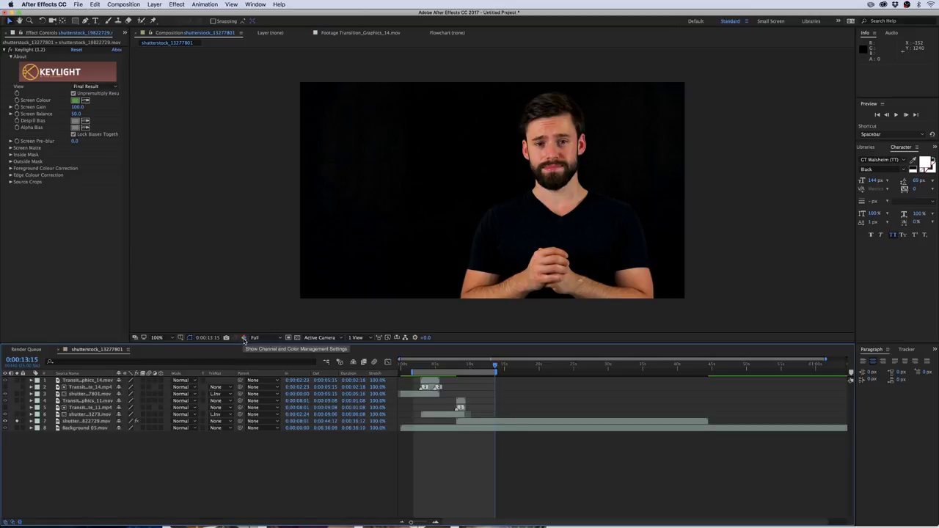
pyautogui.click(244, 338)
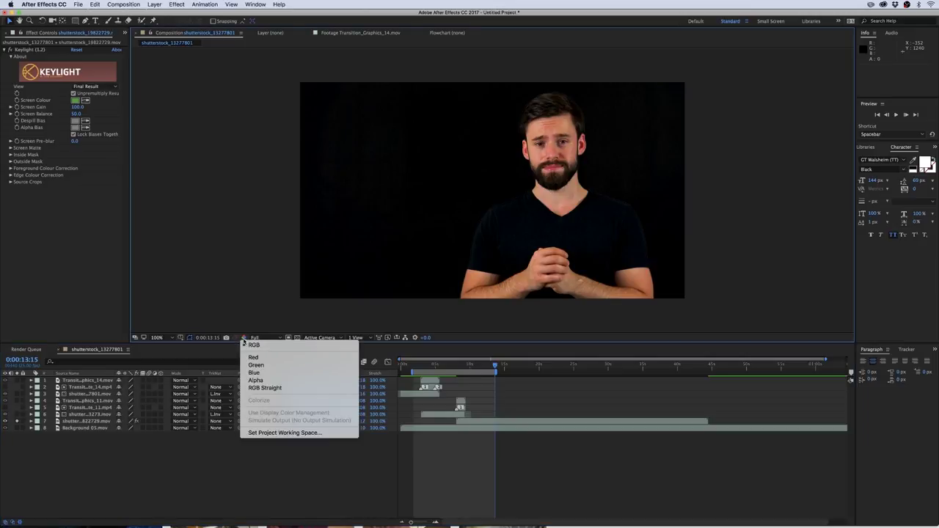
pyautogui.click(255, 380)
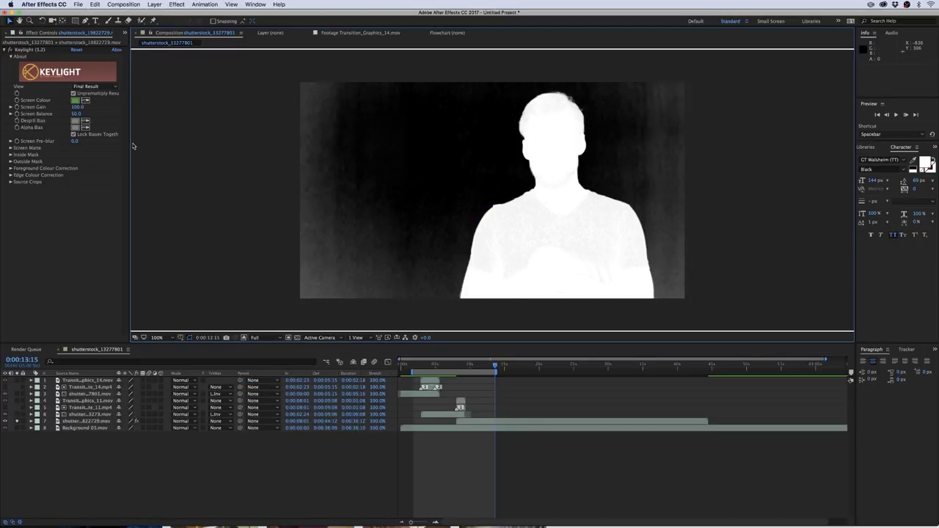
# Refine the key's Screen Matte with Clip Black 38 and Clip White 77, and return the viewer to RGB.
pyautogui.click(11, 148)
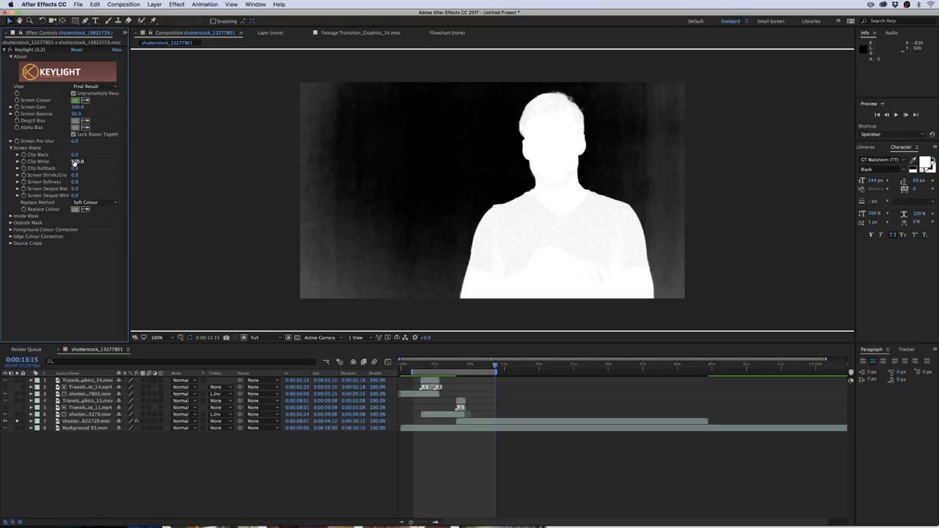
pyautogui.moveTo(74, 154); pyautogui.dragTo(102, 154)
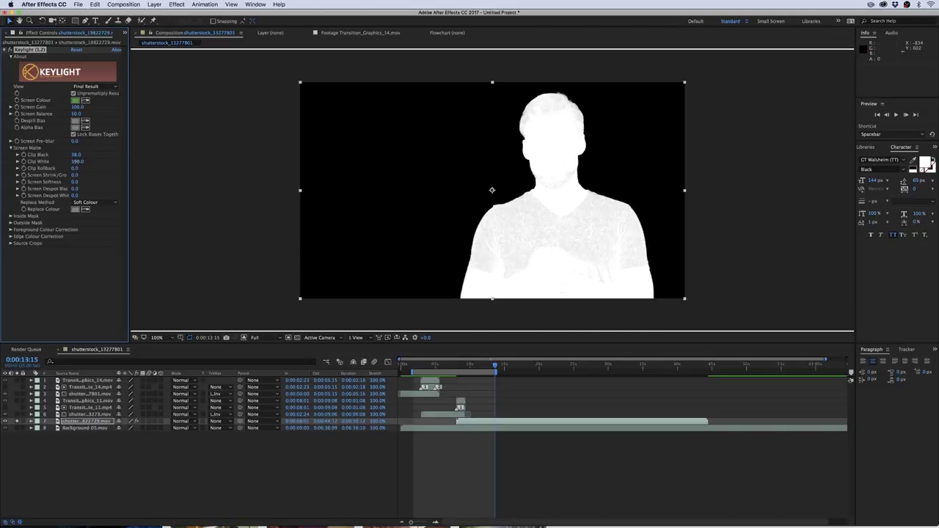
pyautogui.moveTo(76, 161); pyautogui.dragTo(69, 162)
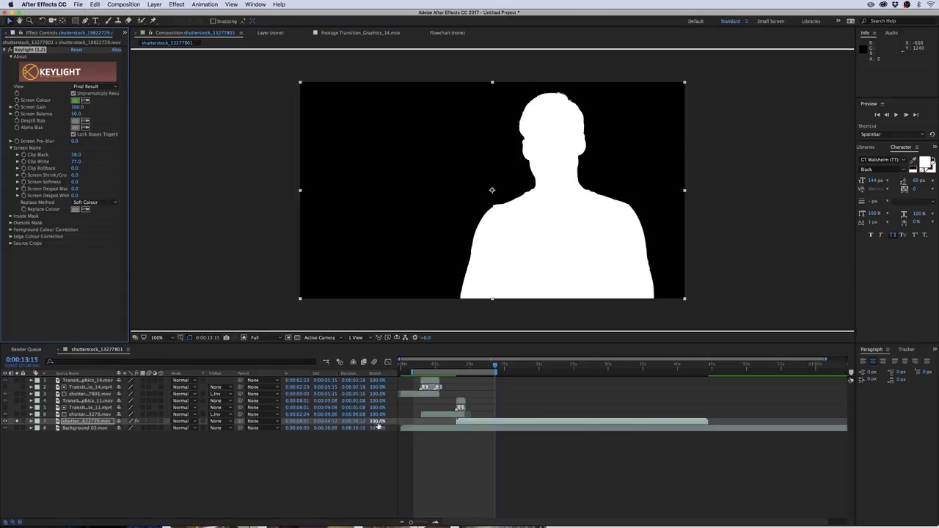
pyautogui.click(243, 339)
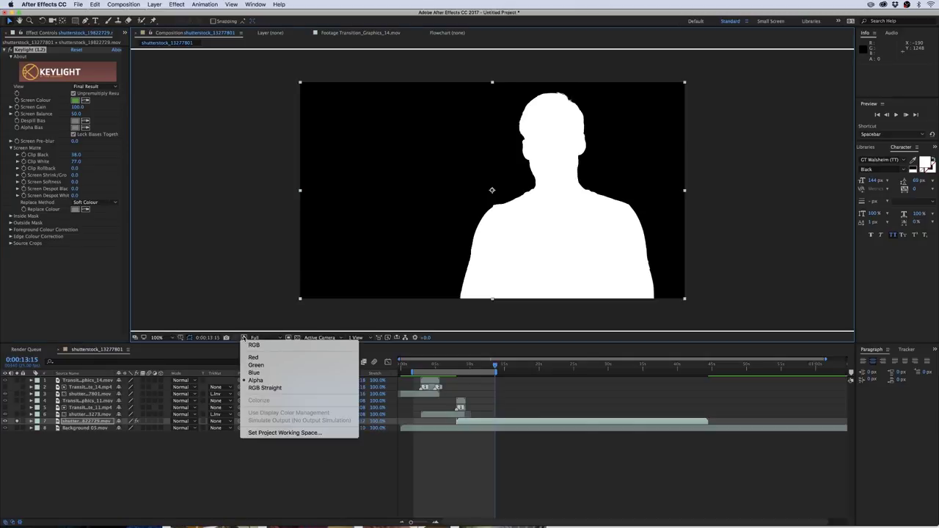
pyautogui.click(266, 347)
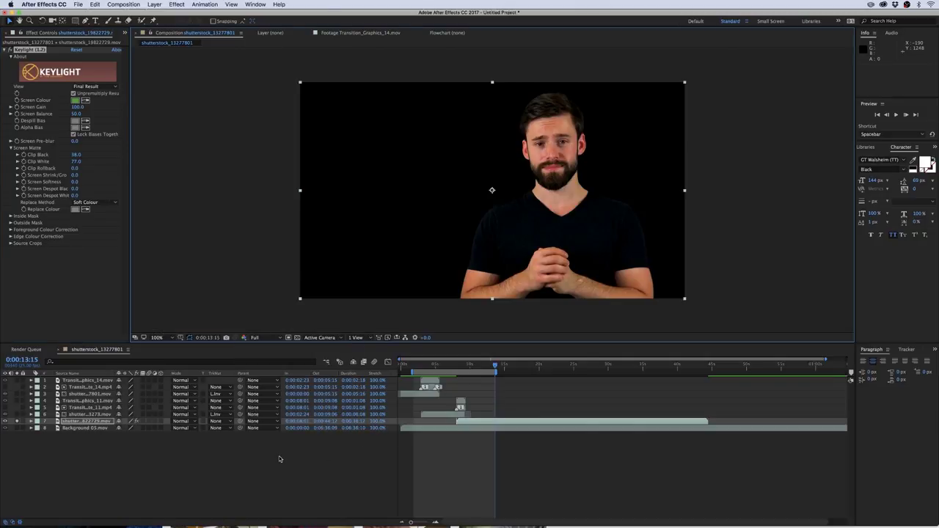
# Turn off solo on the keyed interview clip and preview it over the graphic background.
pyautogui.click(18, 423)
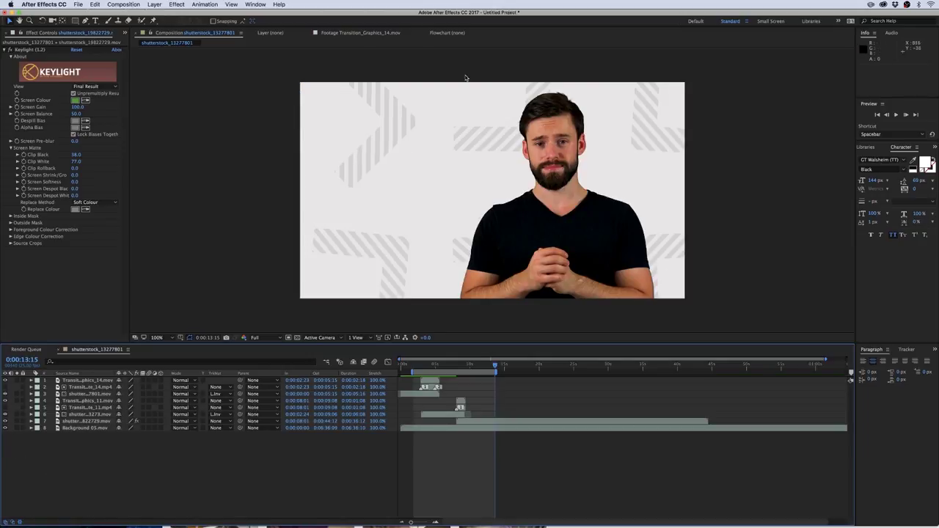
pyautogui.press('space')
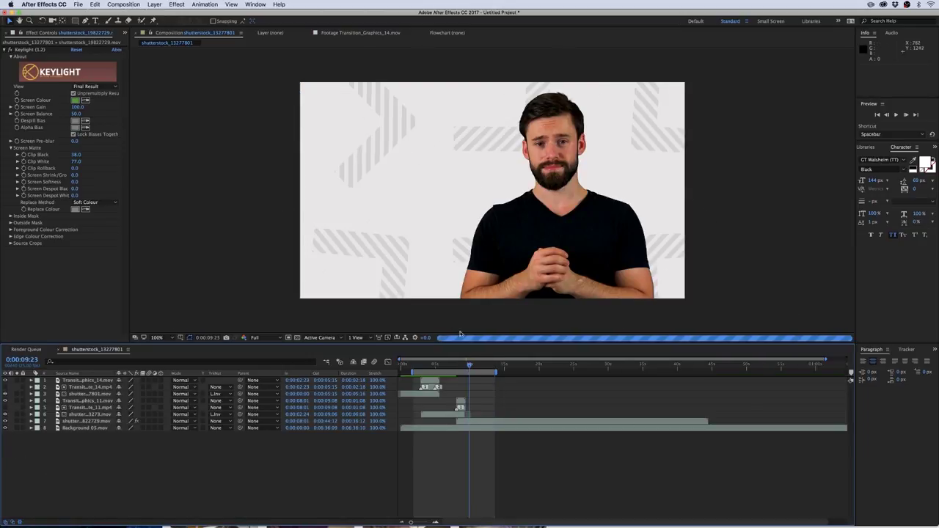
# Add LTL 22 Instagram Single Line.mov from the Single Line lower thirds folder to the centre of the composition.
pyautogui.click(125, 32)
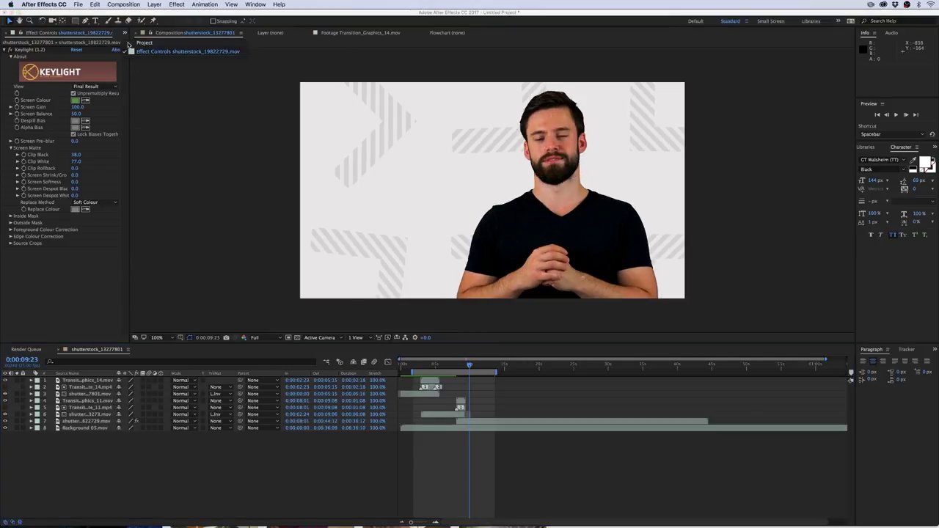
pyautogui.click(140, 45)
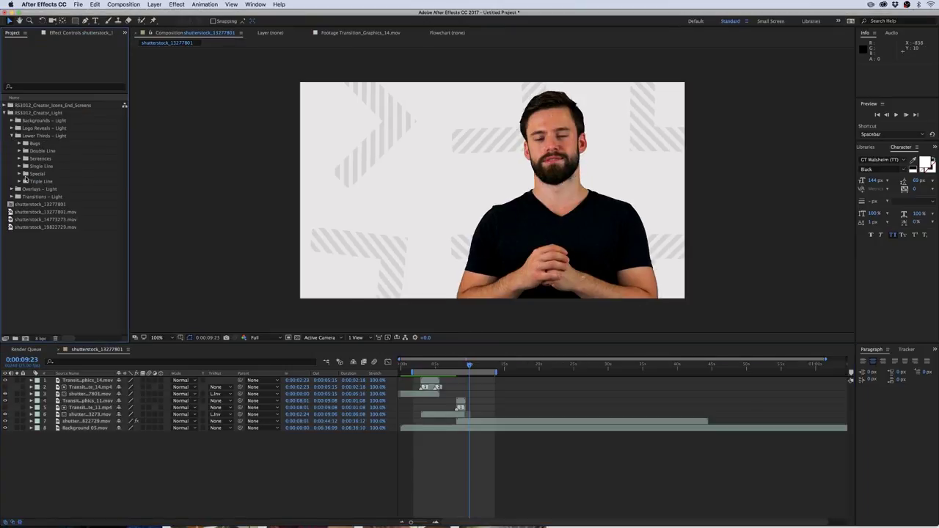
pyautogui.click(18, 167)
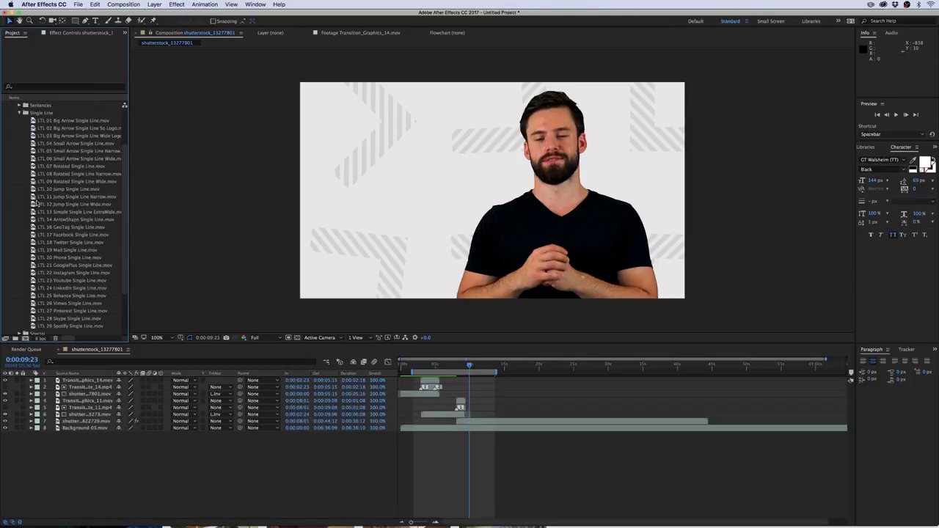
pyautogui.click(38, 234)
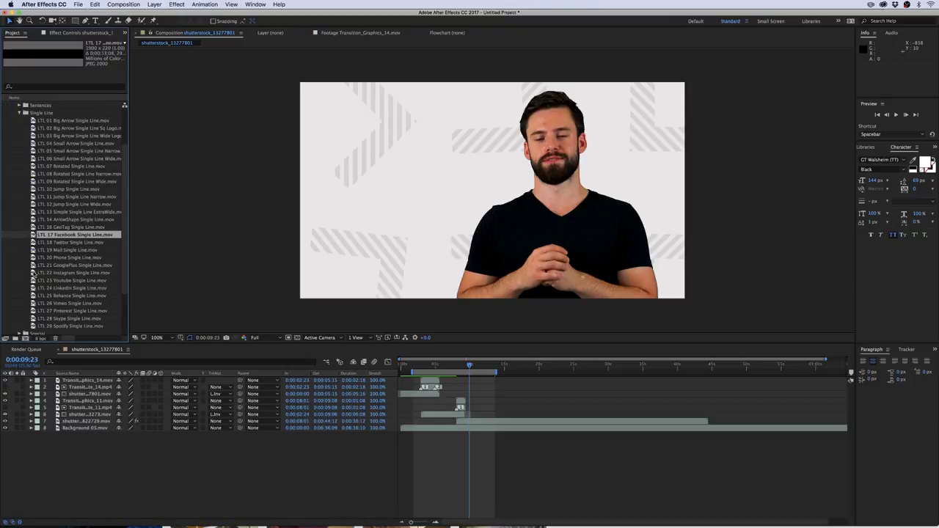
pyautogui.moveTo(74, 273); pyautogui.dragTo(491, 192)
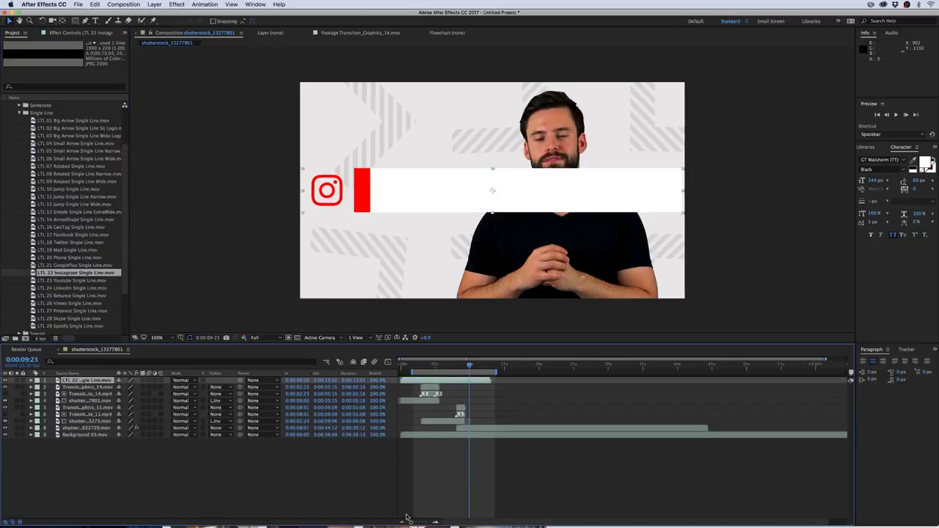
# Shift the Instagram lower third layer to start at 0:00:09:14 and move the current time to 0:00:12:07.
pyautogui.moveTo(440, 383); pyautogui.dragTo(506, 387)
pyautogui.click(486, 365)
pyautogui.rightClick(484, 383)
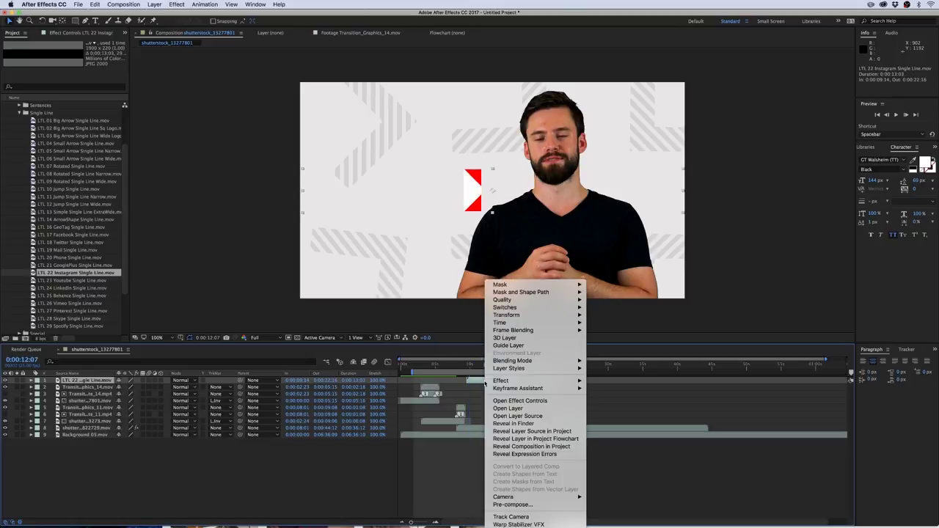
pyautogui.click(105, 456)
# Scale the Instagram lower third to 50% and position it in the lower-left area of the frame beside the speaker.
pyautogui.press('s')
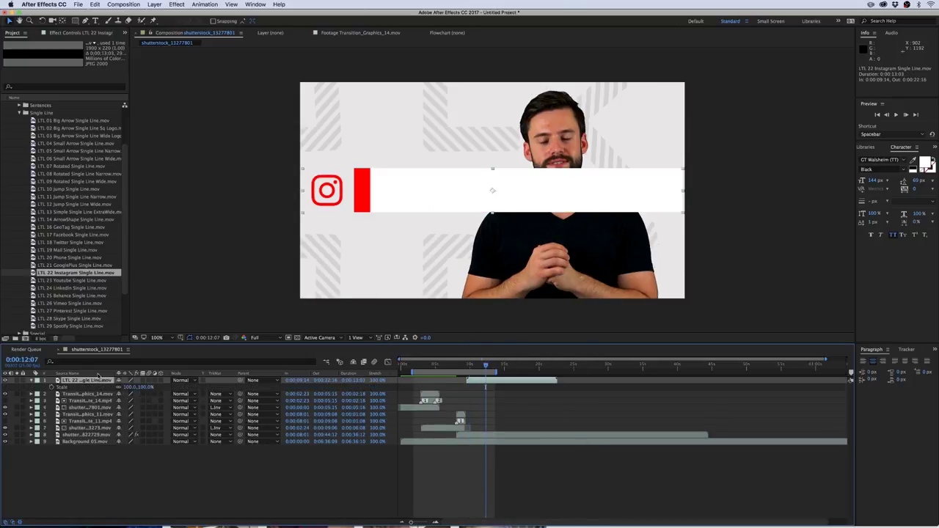
pyautogui.click(129, 386)
pyautogui.write('50')
pyautogui.press('Return')
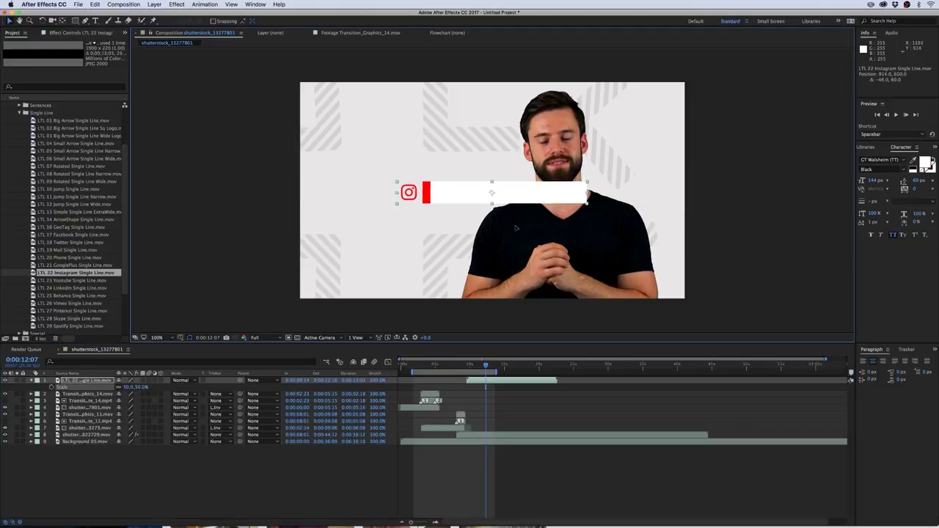
pyautogui.moveTo(540, 194); pyautogui.dragTo(463, 272)
# Extend the work area to 0:00:15:24 and set the current time to 0:00:10:12, as the lower third's white bar opens.
pyautogui.click(473, 365)
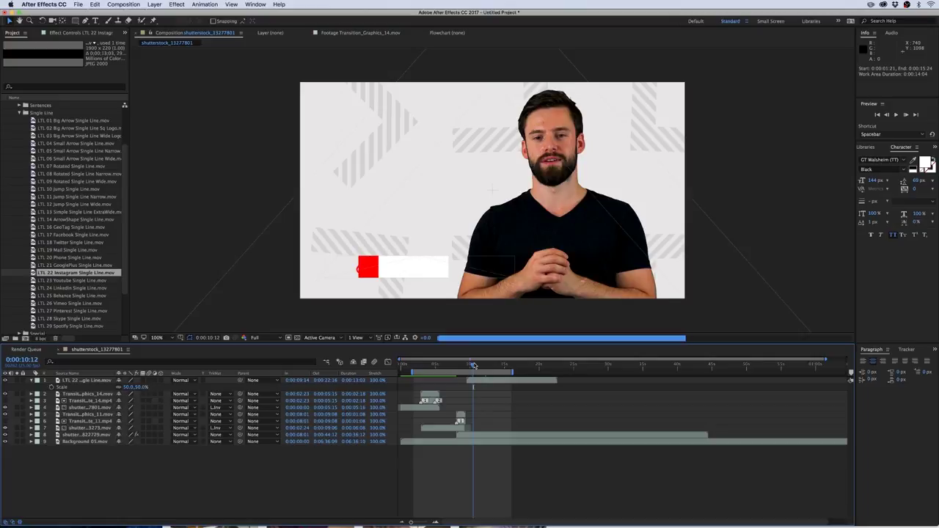
pyautogui.click(472, 366)
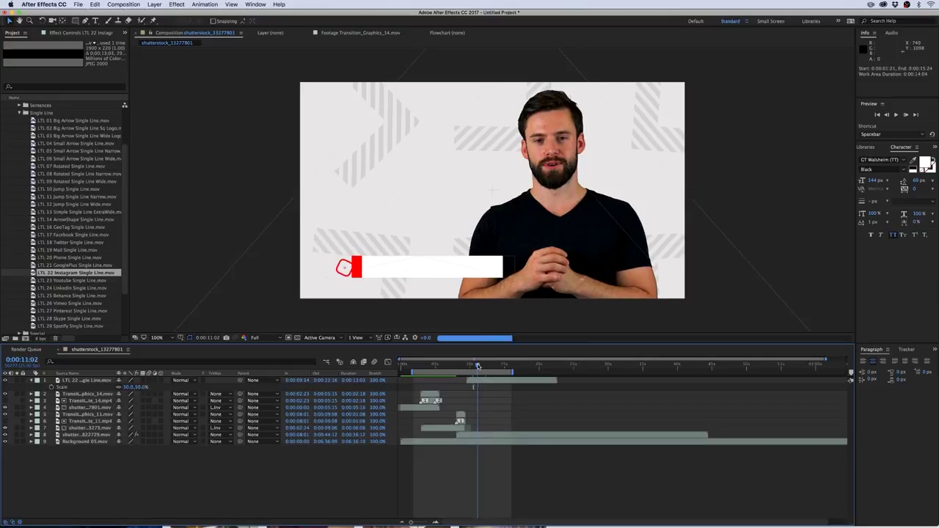
pyautogui.click(475, 366)
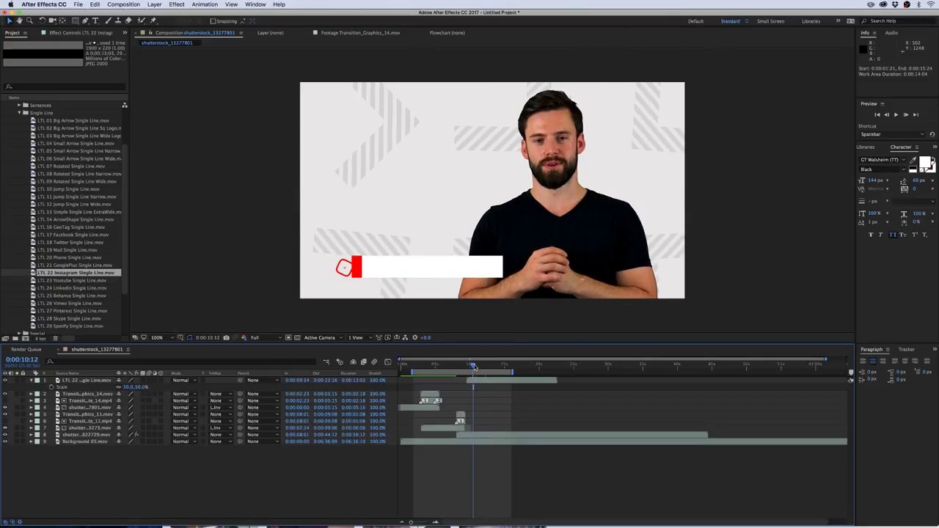
# Create a text layer reading "woodworkingprojects" on the lower third's white bar in Montserrat Regular.
pyautogui.click(96, 21)
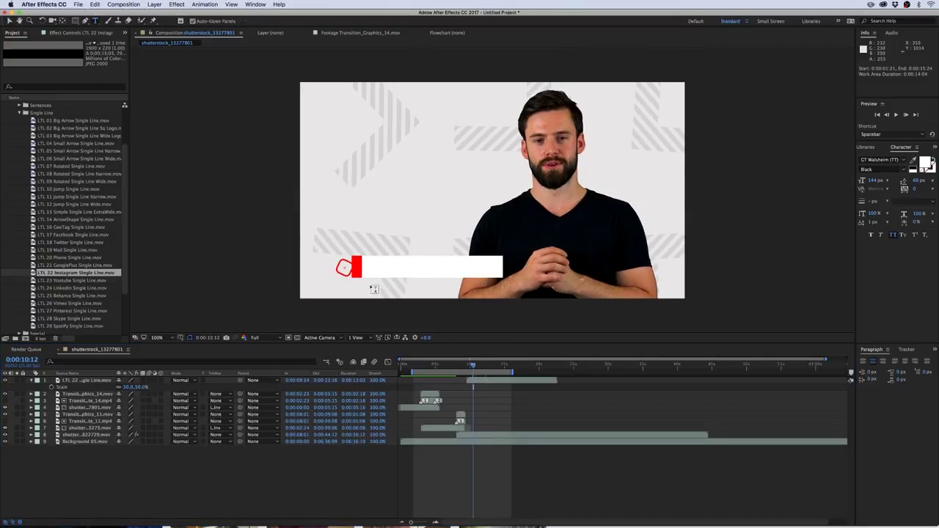
pyautogui.click(367, 270)
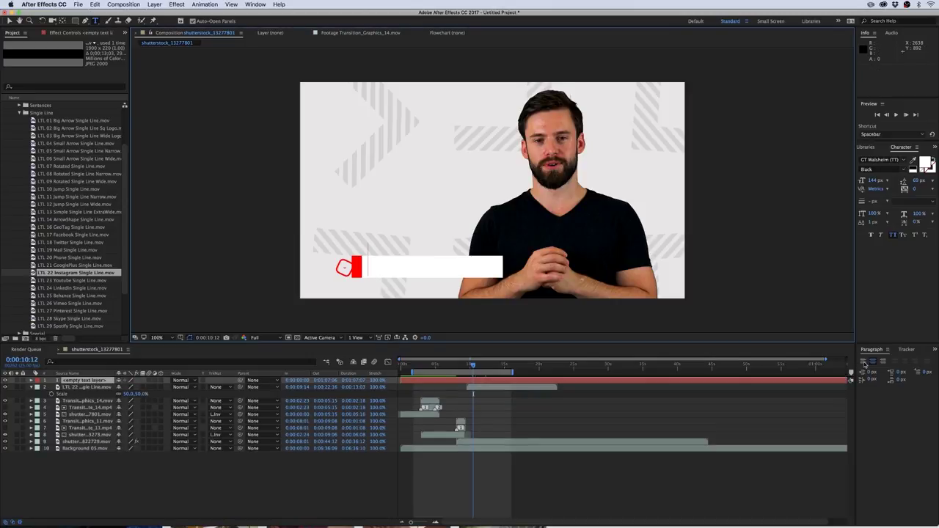
pyautogui.moveTo(848, 321); pyautogui.dragTo(820, 321)
pyautogui.click(851, 159)
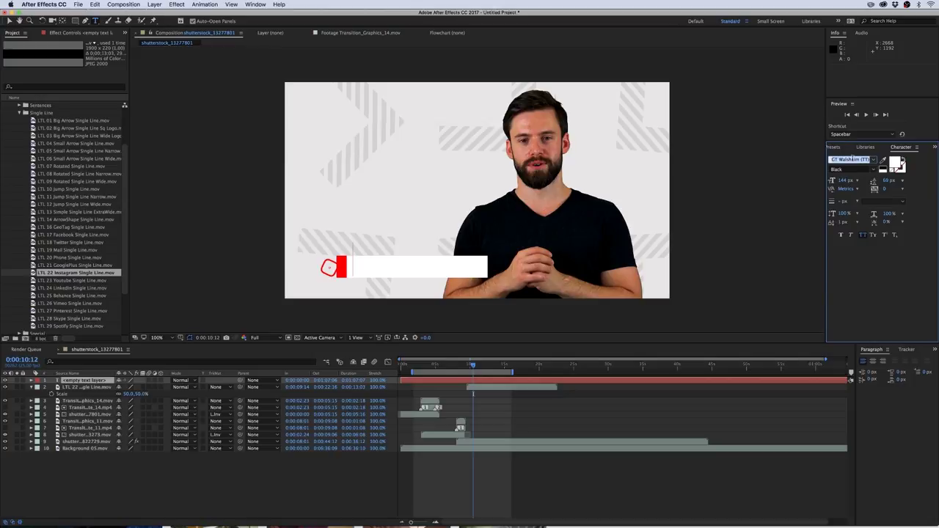
pyautogui.write('Marion')
pyautogui.click(851, 169)
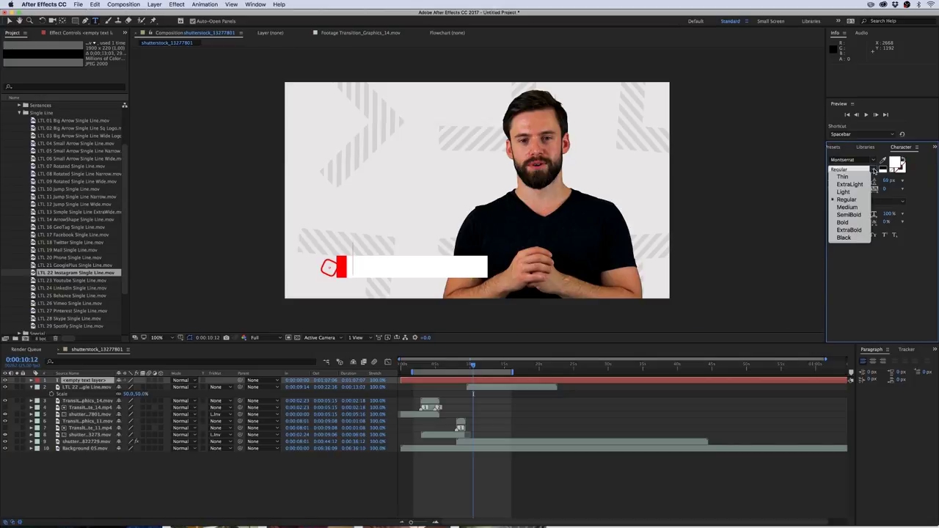
pyautogui.click(846, 200)
pyautogui.write('woodworkingprojects')
pyautogui.click(88, 381)
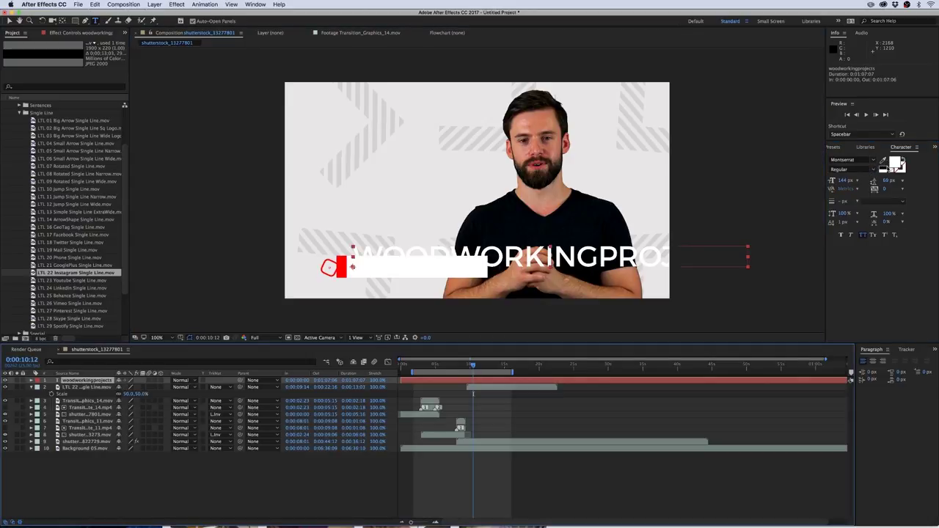
# Give the woodworkingprojects text a dark grey fill and 44 px size, and place it vertically centred inside the white bar.
pyautogui.click(890, 166)
pyautogui.moveTo(464, 300); pyautogui.dragTo(391, 336)
pyautogui.press('Return')
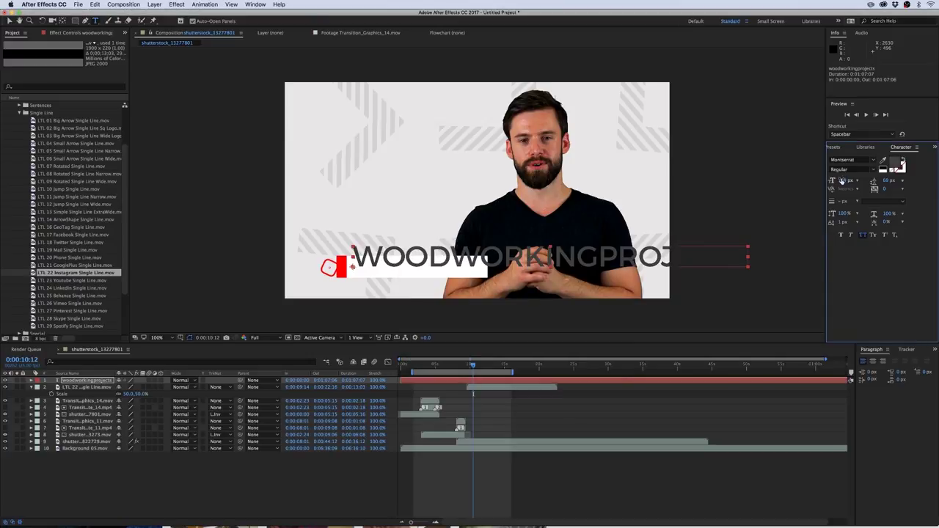
pyautogui.press('v')
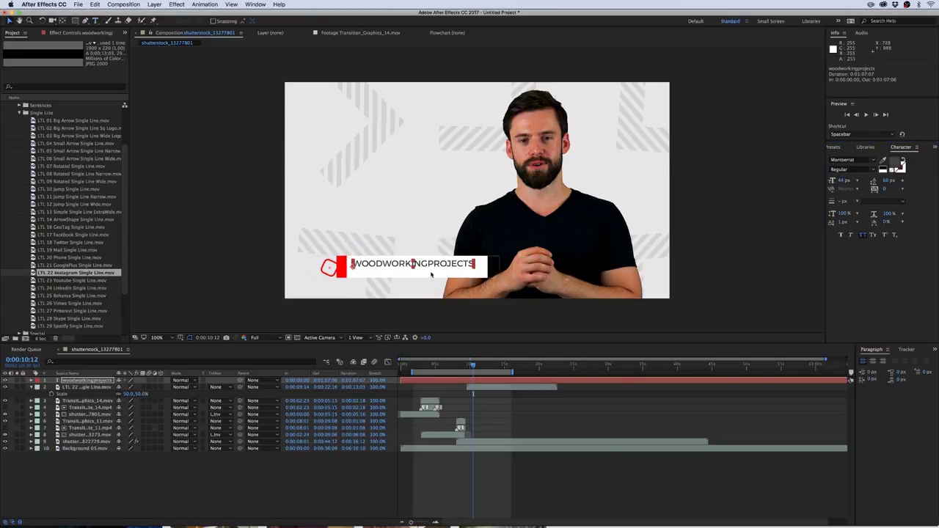
pyautogui.click(416, 268)
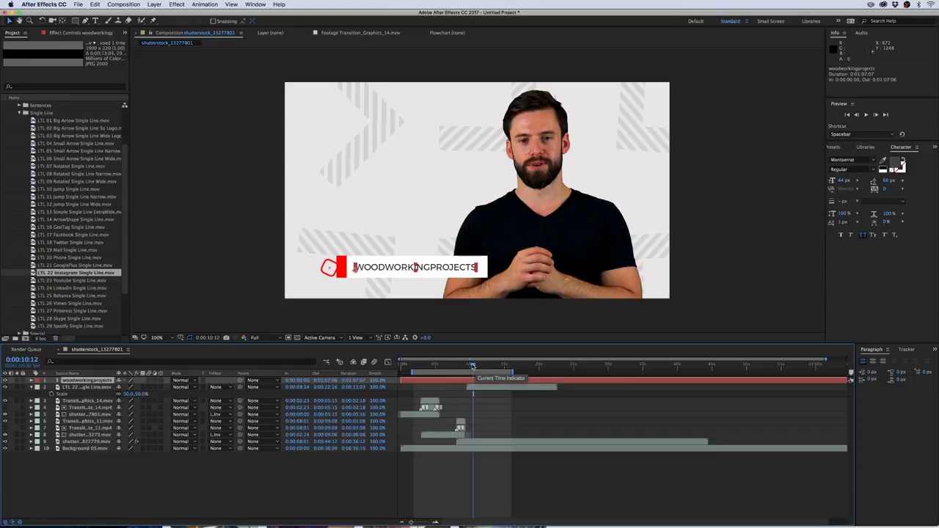
# Start the text layer at 0:00:10:12 and keyframe its opacity from 0% there to 100% at 0:00:12:05.
pyautogui.press('[')
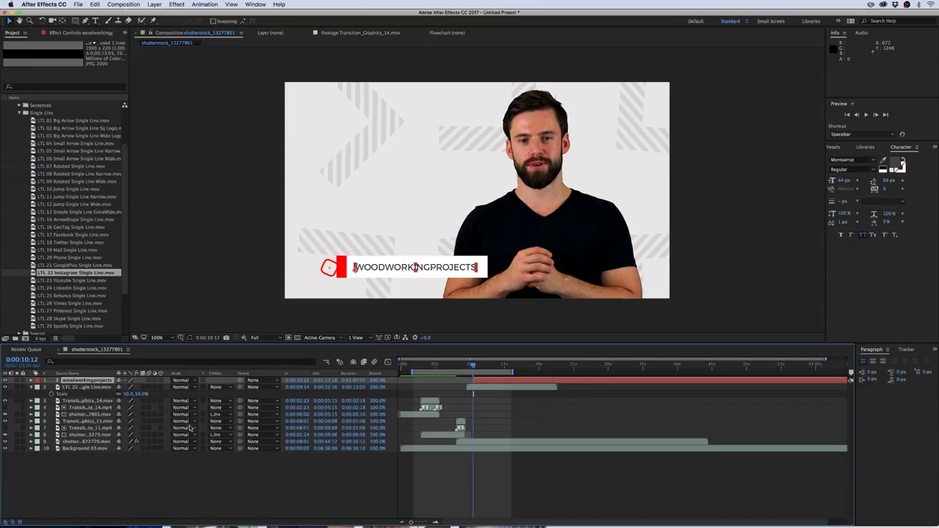
pyautogui.press('[')
pyautogui.press('t')
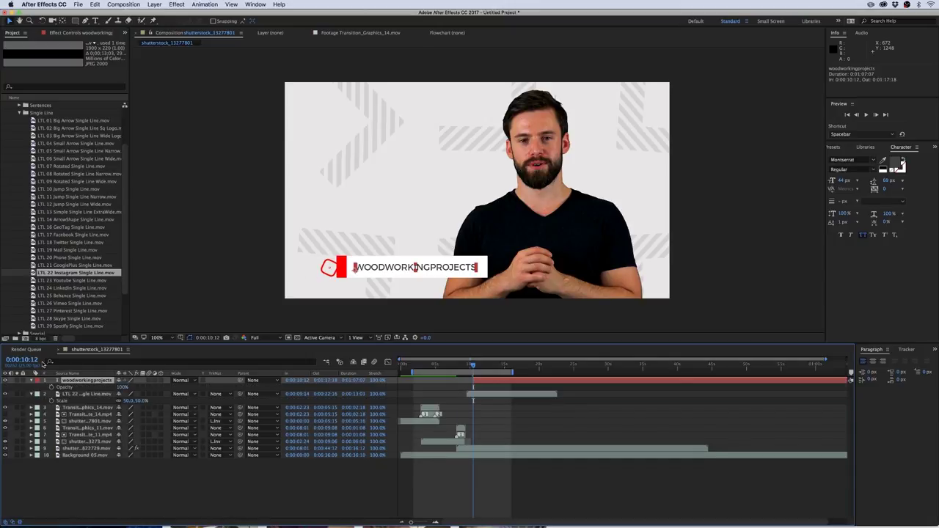
pyautogui.click(55, 392)
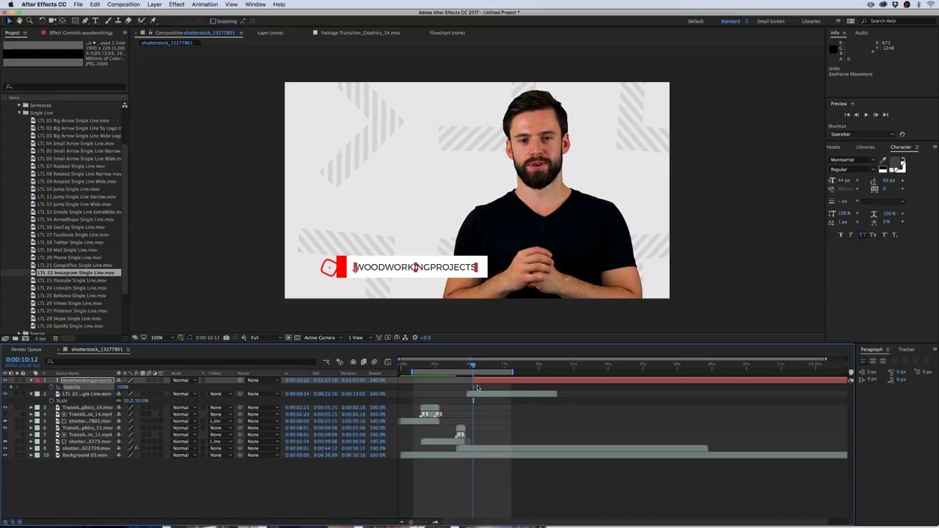
pyautogui.moveTo(473, 392); pyautogui.dragTo(487, 394)
pyautogui.click(122, 387)
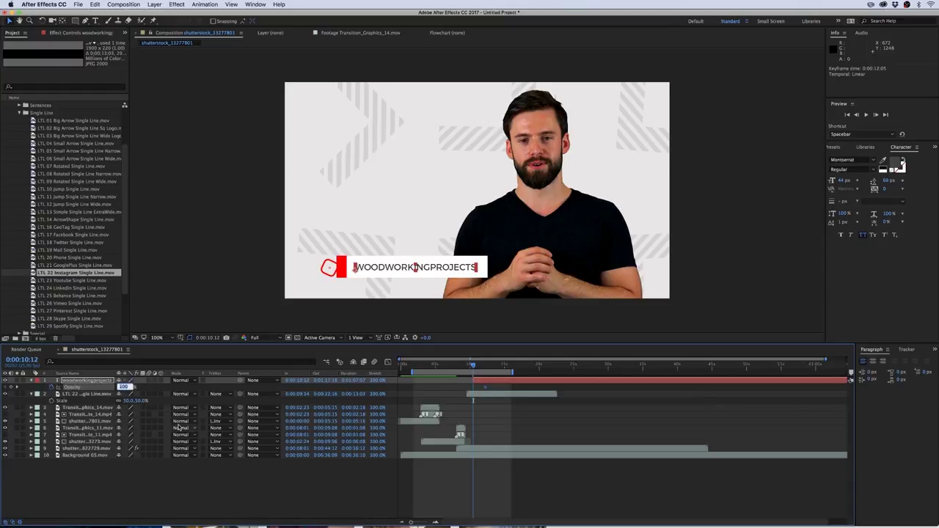
pyautogui.write('0')
pyautogui.press('Return')
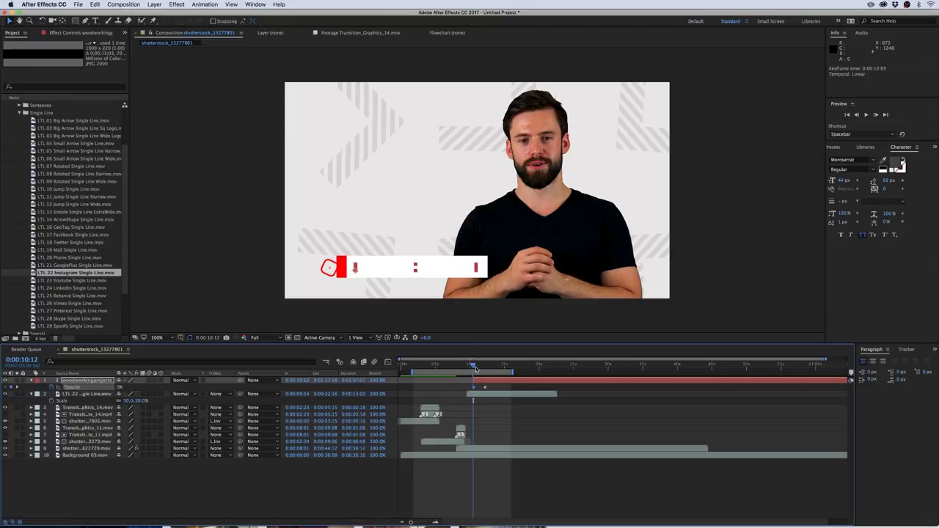
# Turn off All Caps for the woodworkingprojects text and preview the lower third animation.
pyautogui.moveTo(476, 369); pyautogui.dragTo(488, 366)
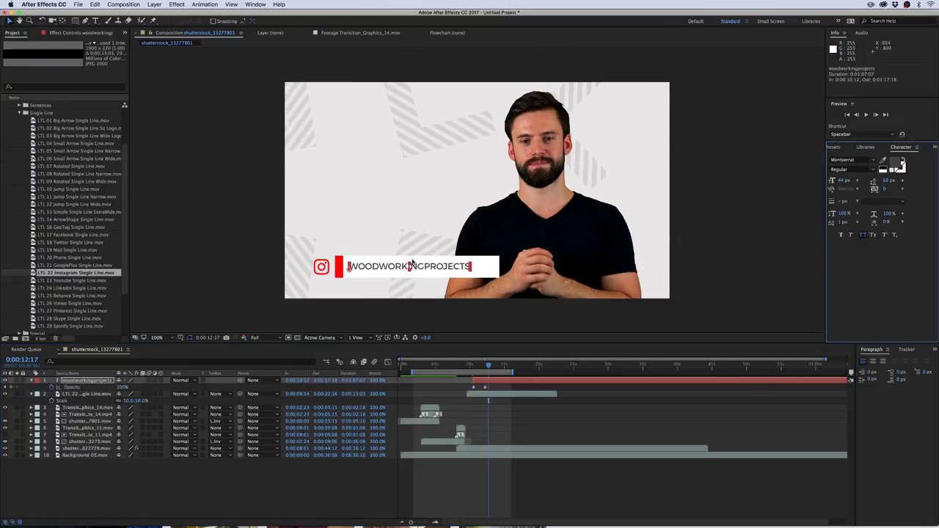
pyautogui.click(862, 235)
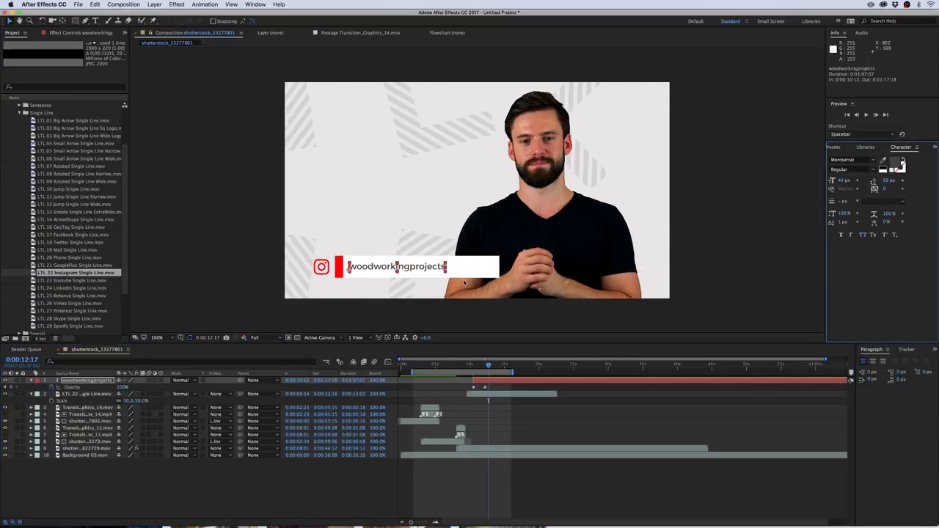
pyautogui.press('space')
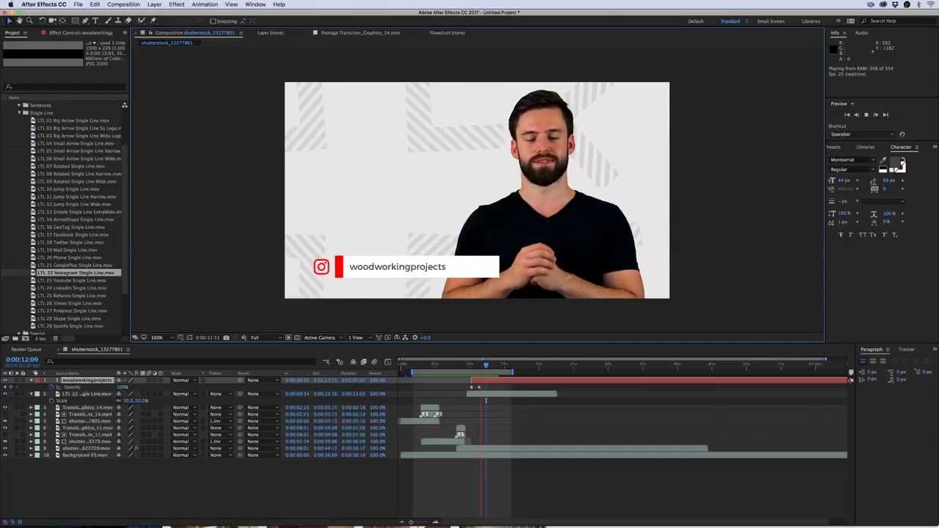
# Stop at the first transition, apply Hue/Saturation to Transition_Graphics_14.mov and set its Master Hue to 42° for an orange bar.
pyautogui.click(419, 375)
pyautogui.press('space')
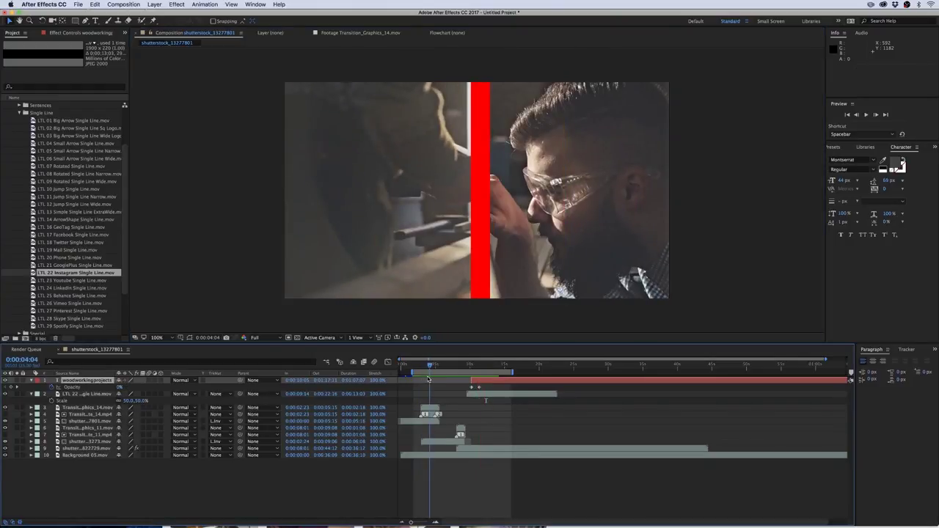
pyautogui.click(79, 407)
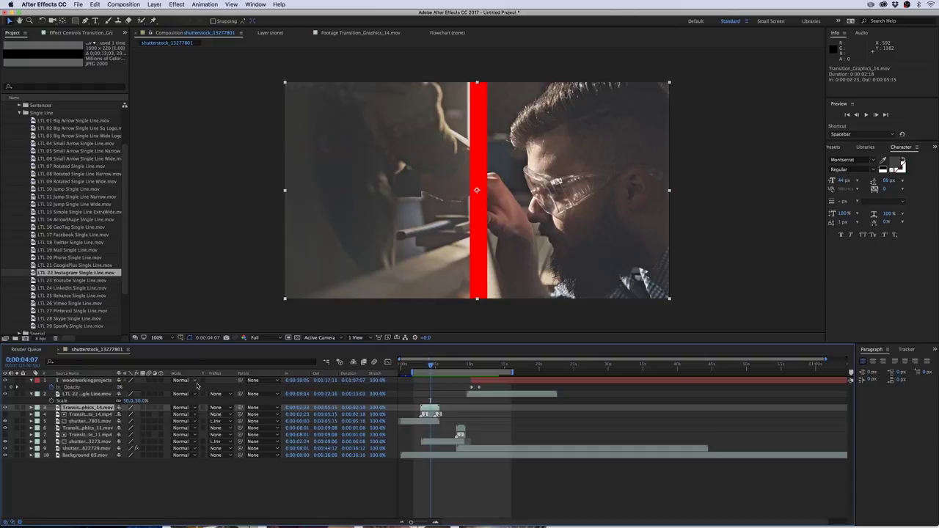
pyautogui.click(176, 3)
pyautogui.moveTo(212, 79)
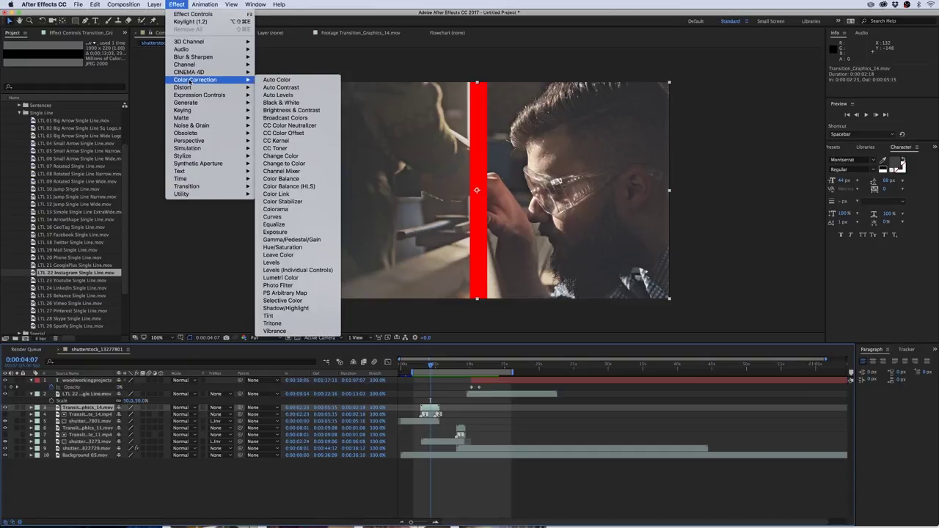
pyautogui.click(303, 250)
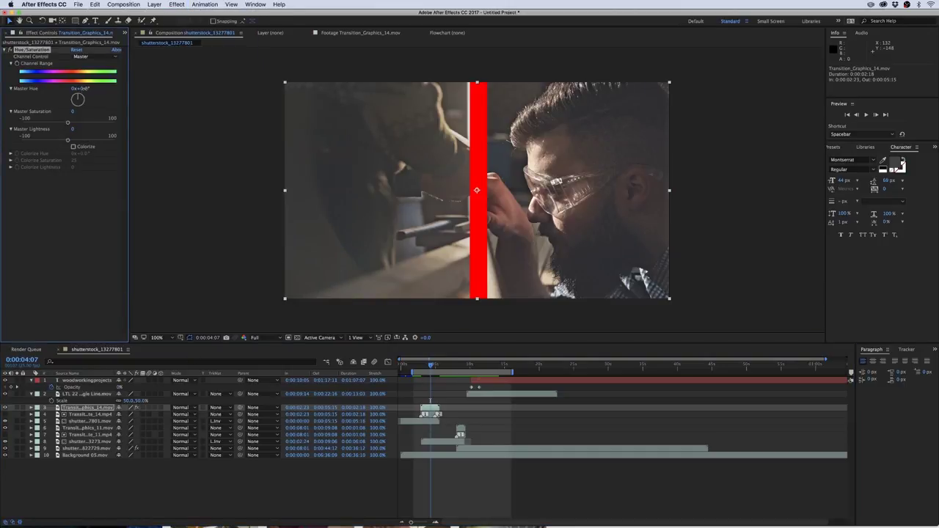
pyautogui.moveTo(84, 89); pyautogui.dragTo(105, 93)
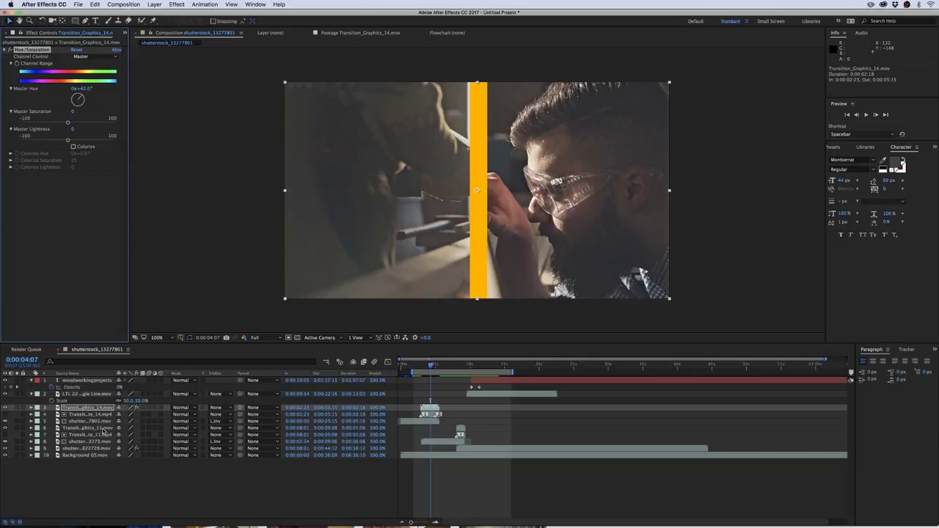
# Select the Transition_Graphics_11.mov transition layer and the LTL 22 line layer together in the timeline.
pyautogui.click(87, 429)
pyautogui.keyDown('super'); pyautogui.click(85, 449); pyautogui.keyUp('super')
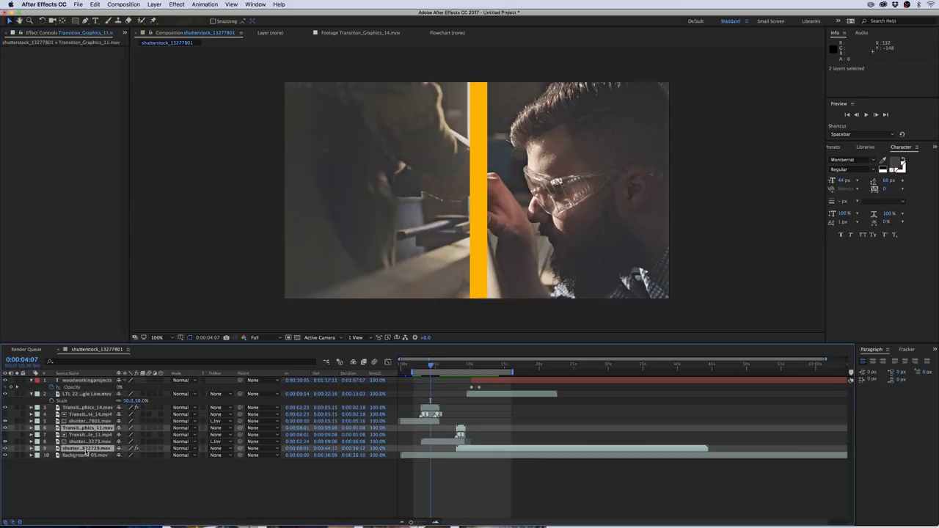
pyautogui.keyDown('super'); pyautogui.click(84, 448); pyautogui.keyUp('super')
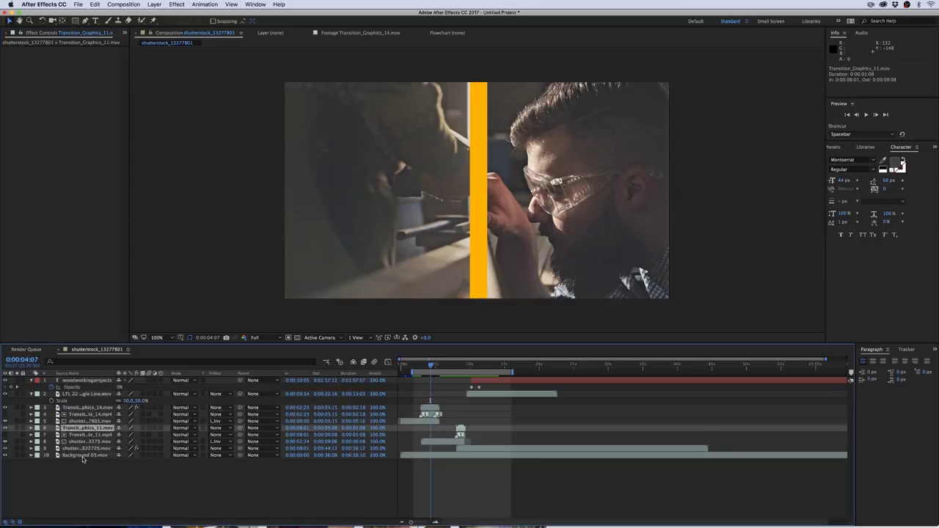
pyautogui.keyDown('super'); pyautogui.click(80, 396); pyautogui.keyUp('super')
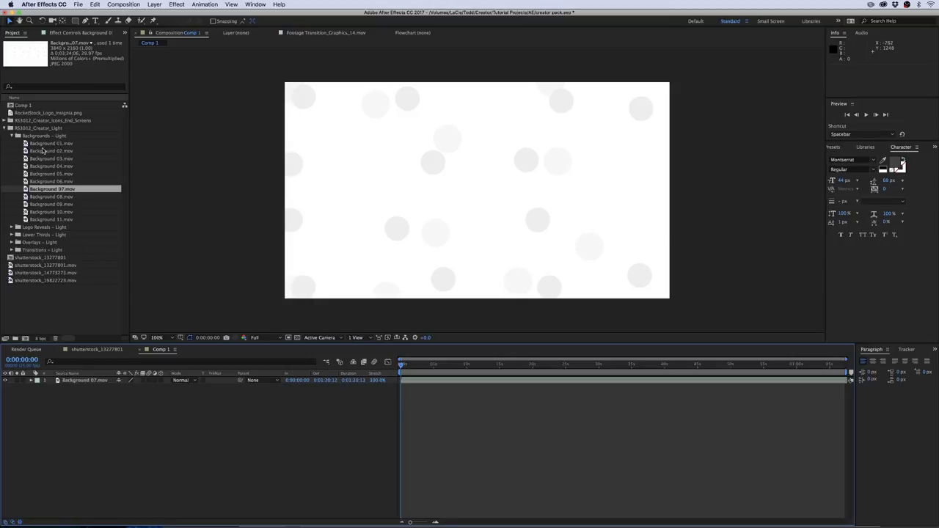
# Add RocketStock_Logo_Insignia.png over Background 07.mov, scale it to 18% and centre it in the frame.
pyautogui.moveTo(38, 114); pyautogui.dragTo(464, 187)
pyautogui.press('s')
pyautogui.click(132, 387)
pyautogui.write('18.0,18.0')
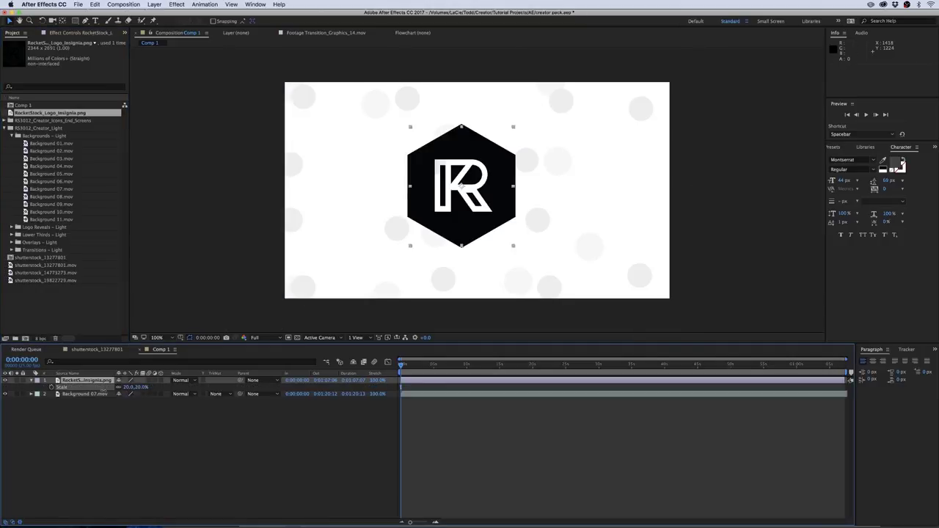
pyautogui.press('Return')
pyautogui.moveTo(465, 206); pyautogui.dragTo(478, 210)
pyautogui.click(161, 490)
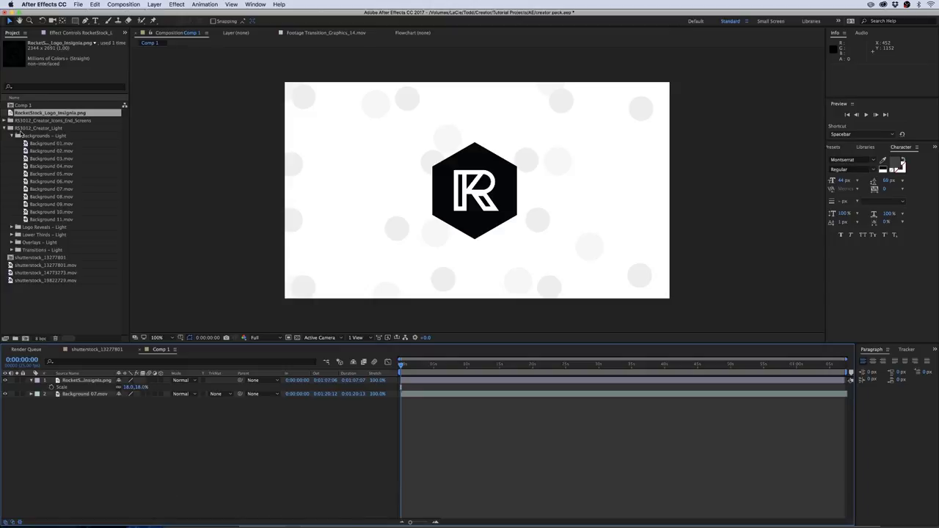
# Place Multi-Burst - Graphics.mov above the centred logo, scale it to 50% and preview the burst animation.
pyautogui.click(13, 136)
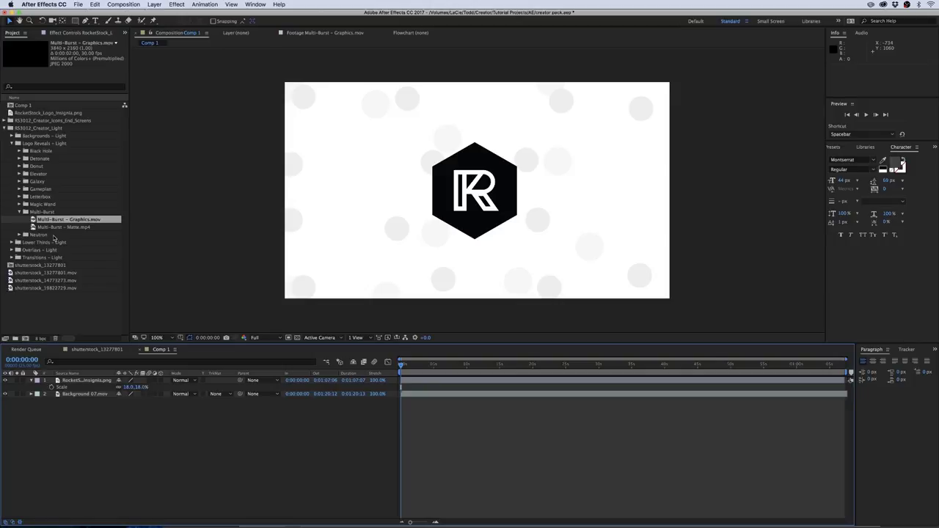
pyautogui.moveTo(54, 220); pyautogui.dragTo(173, 340)
pyautogui.moveTo(473, 167); pyautogui.dragTo(478, 193)
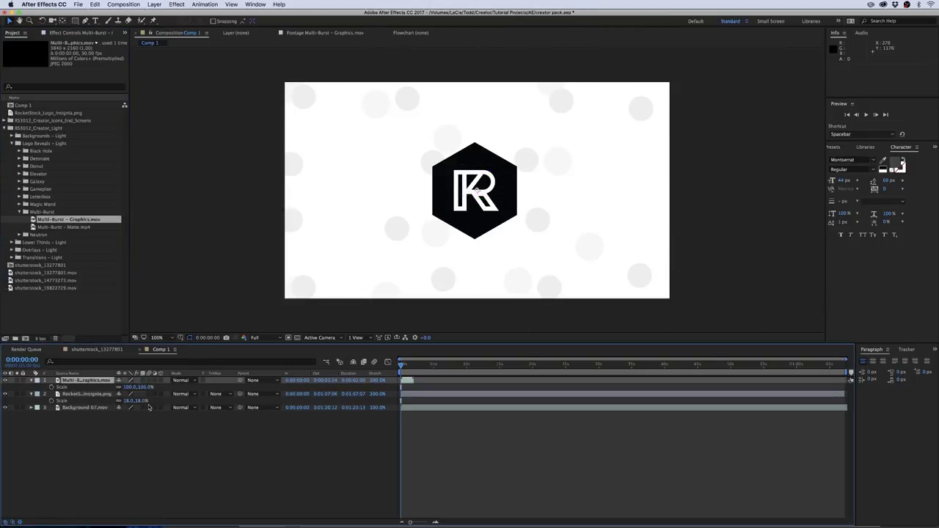
pyautogui.click(130, 387)
pyautogui.write('50')
pyautogui.press('Return')
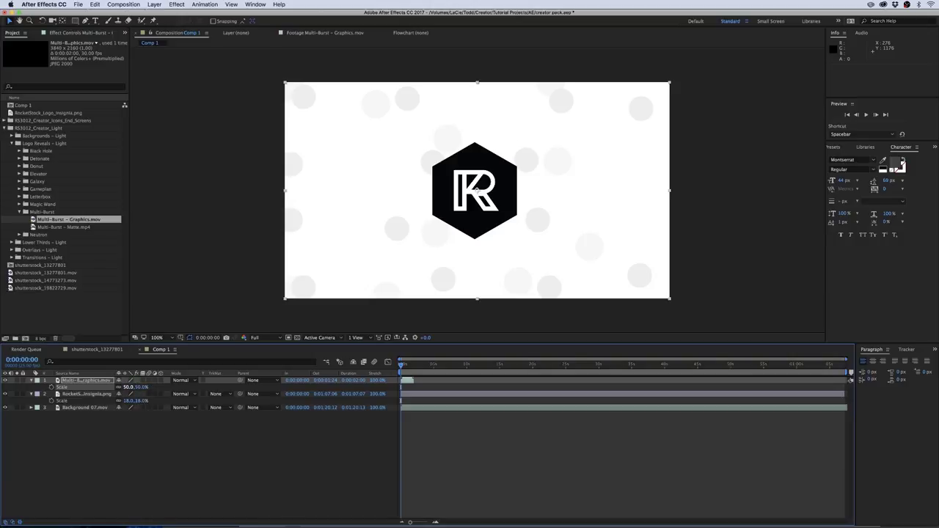
pyautogui.press('space')
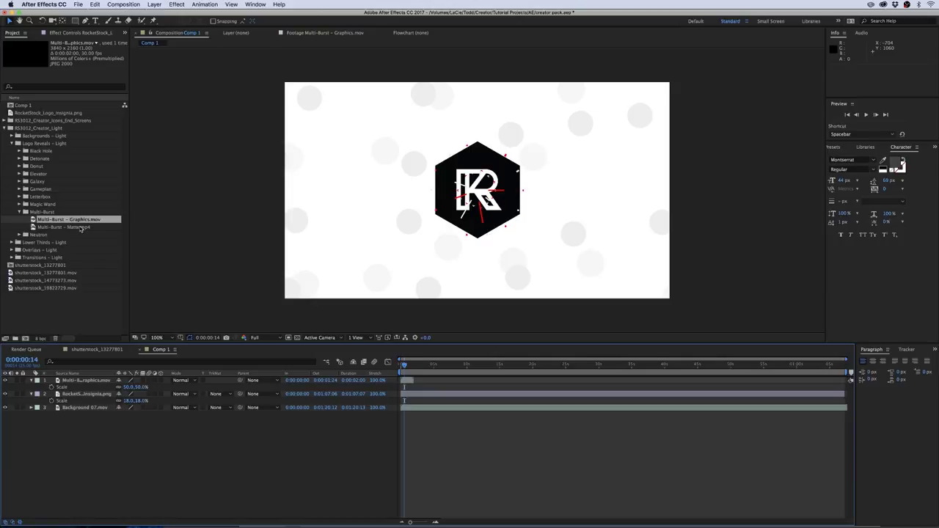
# Insert Multi-Burst - Matte.mp4 directly above the logo layer and scale it to 50%.
pyautogui.moveTo(81, 229); pyautogui.dragTo(97, 397)
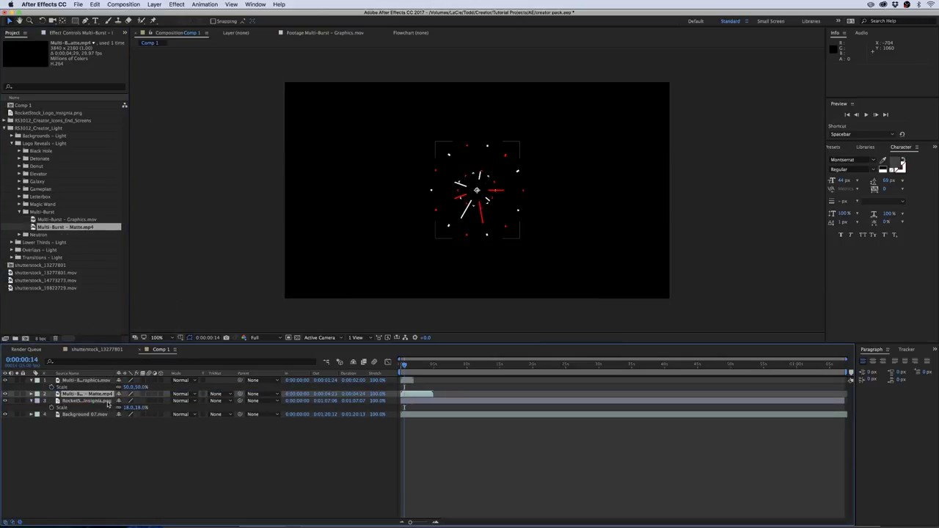
pyautogui.press('s')
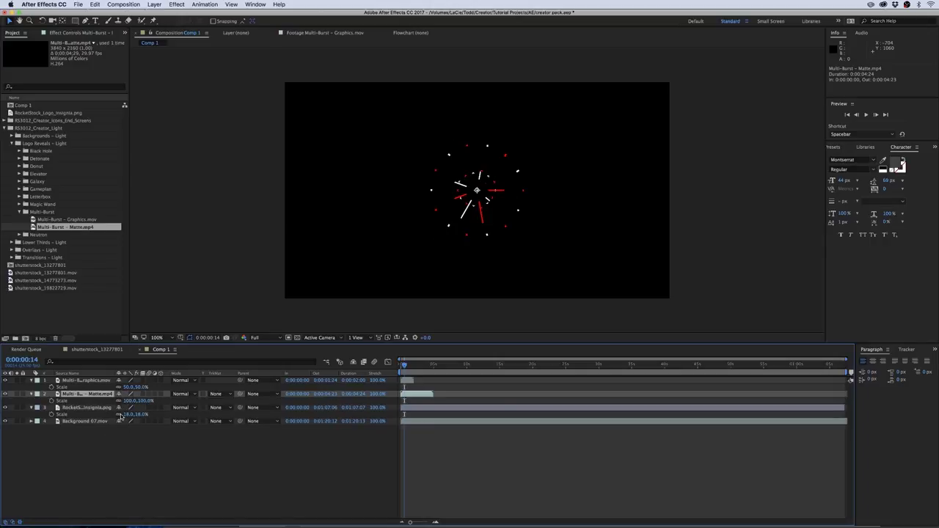
pyautogui.click(129, 400)
pyautogui.write('50')
pyautogui.press('Return')
# Set the logo layer's track matte to Luma Matte "Multi-Burst - Matte.mp4" and preview the logo reveal.
pyautogui.click(226, 408)
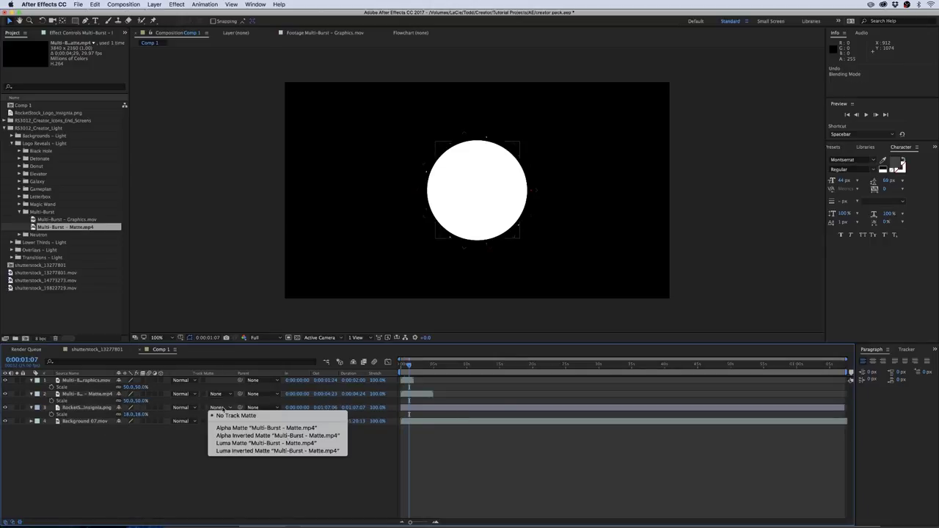
pyautogui.click(270, 444)
pyautogui.press('space')
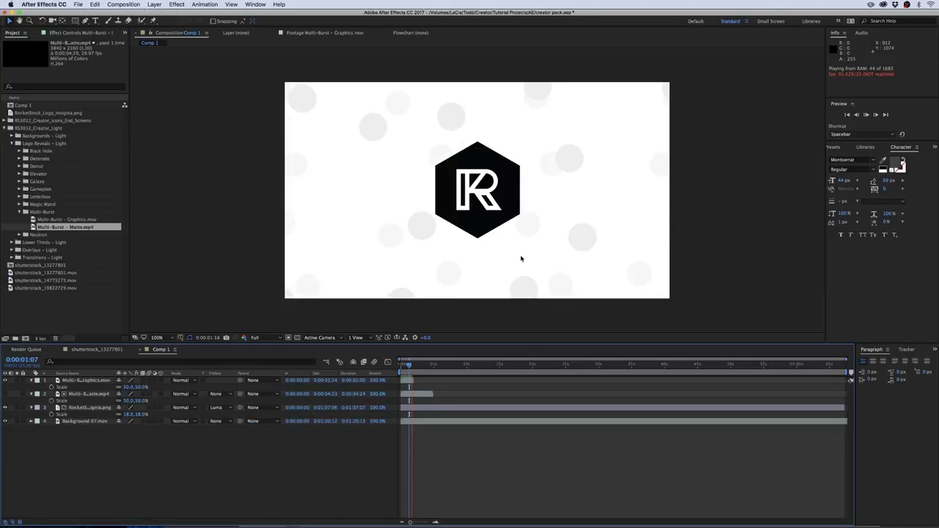
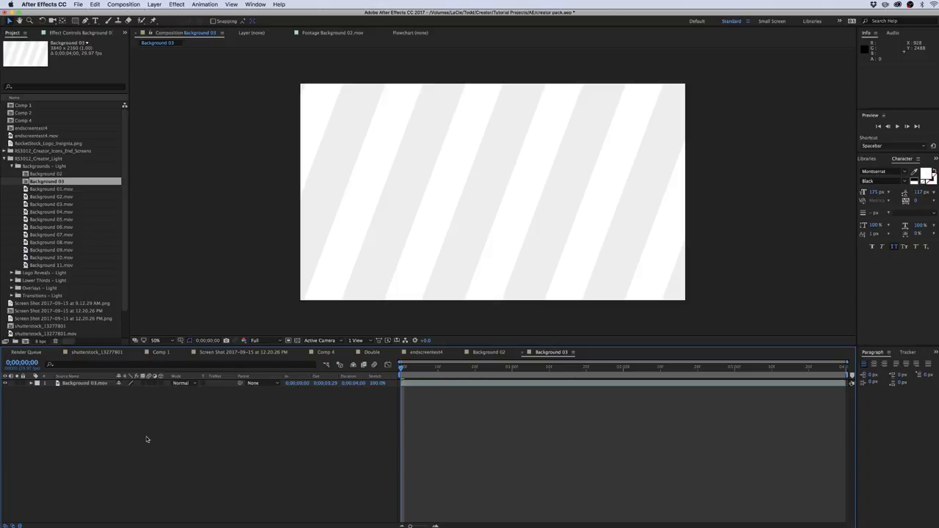
# Create an adjustment layer above Background 03.mov and apply the Hue/Saturation effect to it.
pyautogui.rightClick(113, 432)
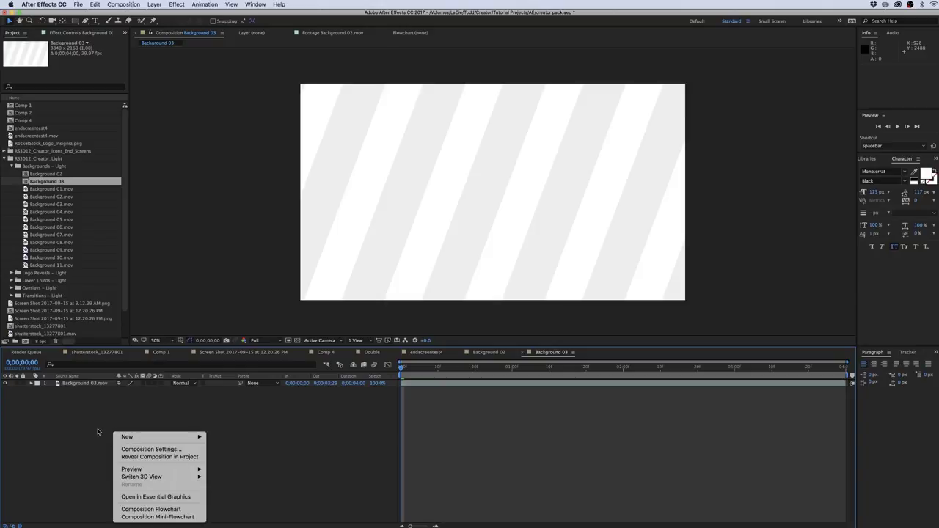
pyautogui.moveTo(126, 437)
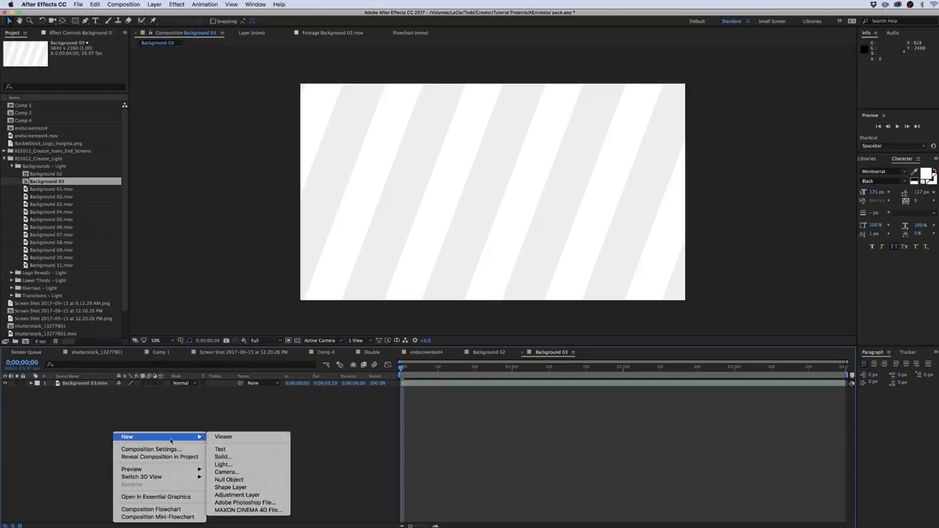
pyautogui.click(244, 497)
pyautogui.click(177, 5)
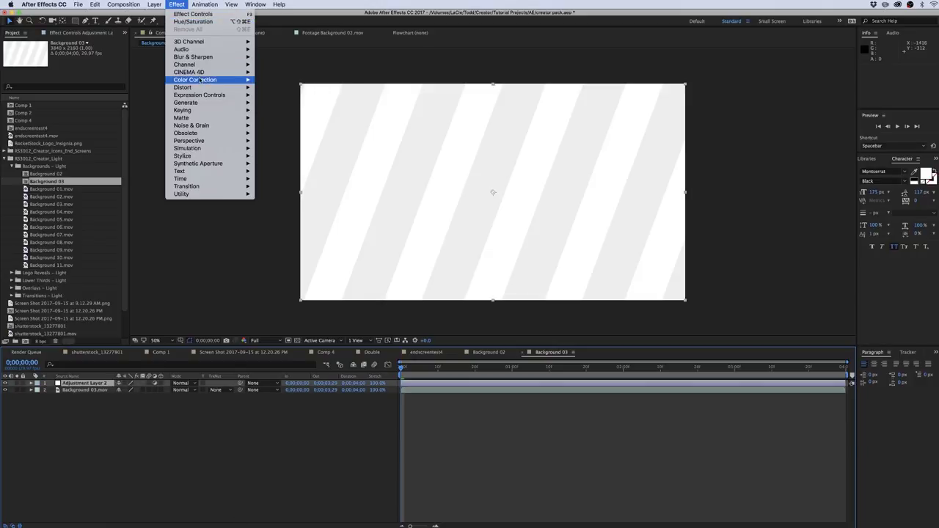
pyautogui.moveTo(220, 79)
pyautogui.click(282, 248)
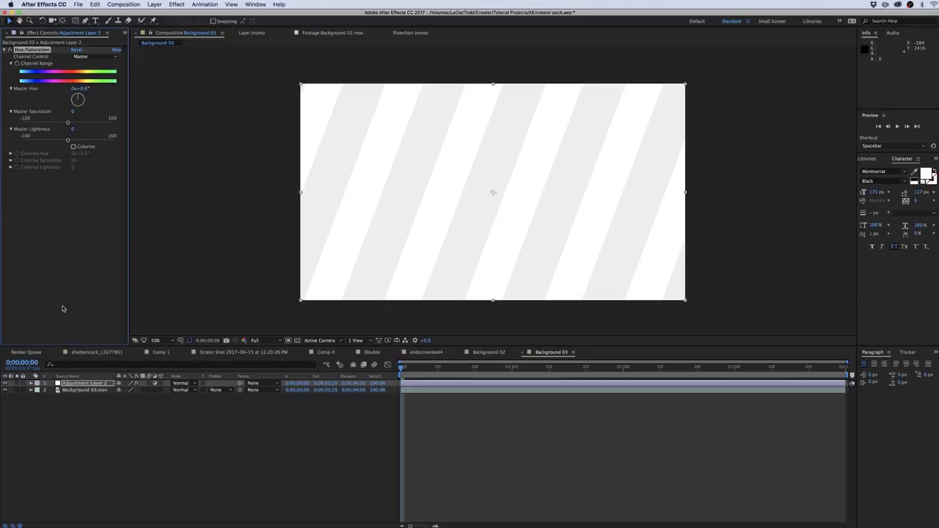
# Colorize the striped background dark blue with hue 203°, reduced saturation and lightness -75.
pyautogui.click(73, 147)
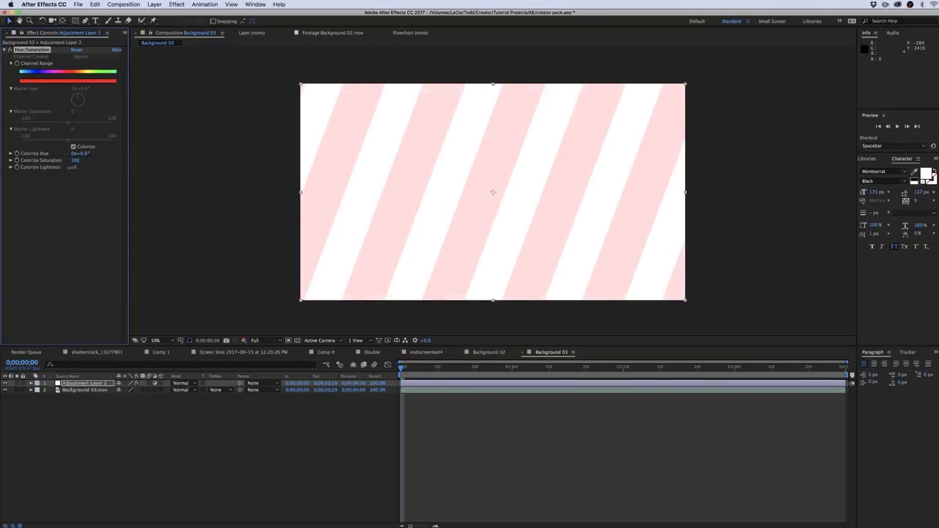
pyautogui.moveTo(72, 167); pyautogui.dragTo(181, 166)
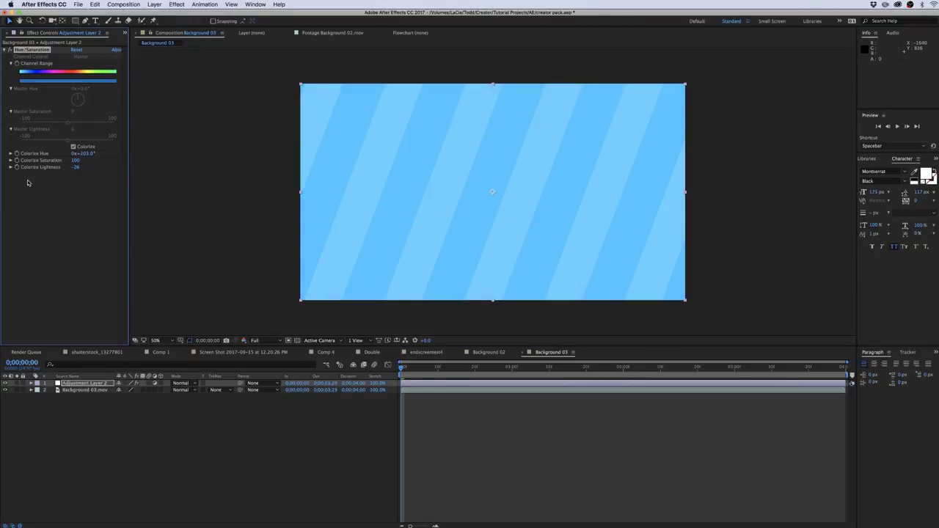
pyautogui.moveTo(73, 167)
pyautogui.mouseDown()
pyautogui.moveTo(58, 168)
pyautogui.moveTo(76, 163)
pyautogui.moveTo(63, 160)
pyautogui.mouseUp()
pyautogui.moveTo(74, 167); pyautogui.dragTo(68, 167)
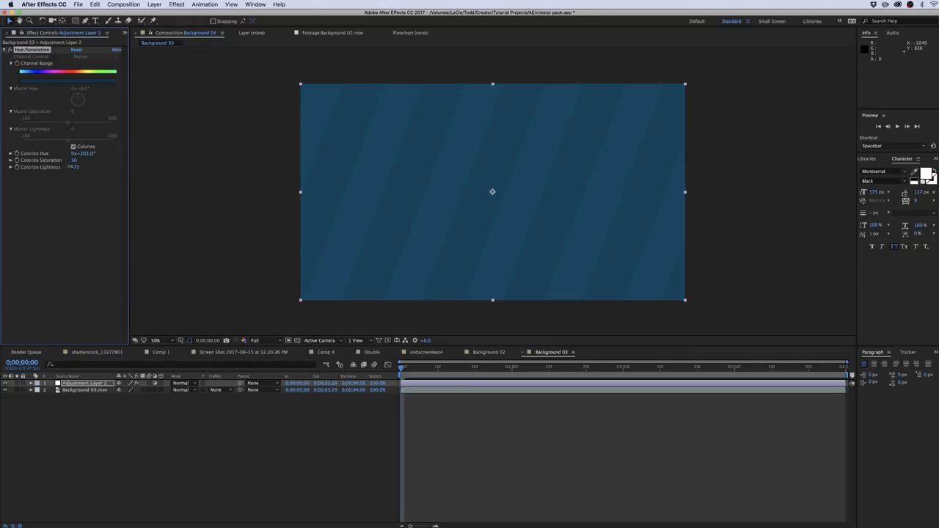
pyautogui.click(68, 218)
pyautogui.click(180, 477)
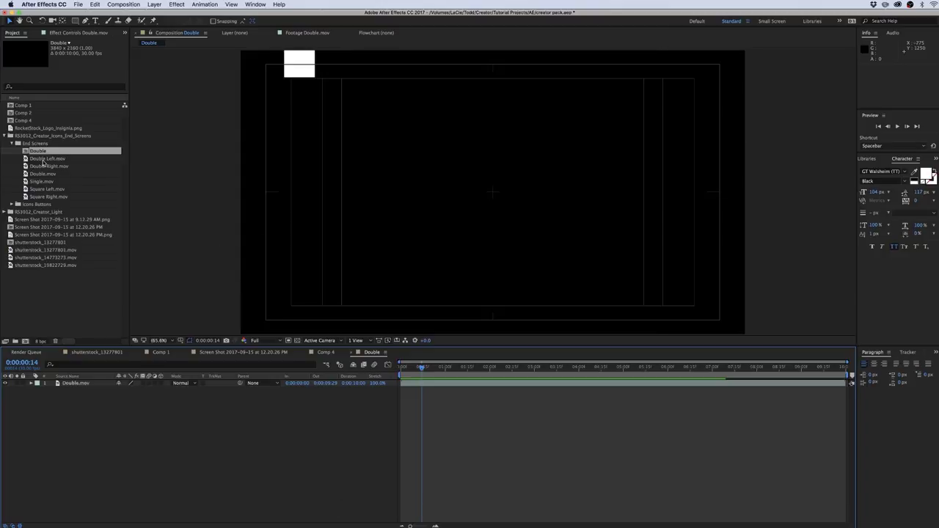
# Look through the End Screens folder and play the Double end screen animation.
pyautogui.click(11, 143)
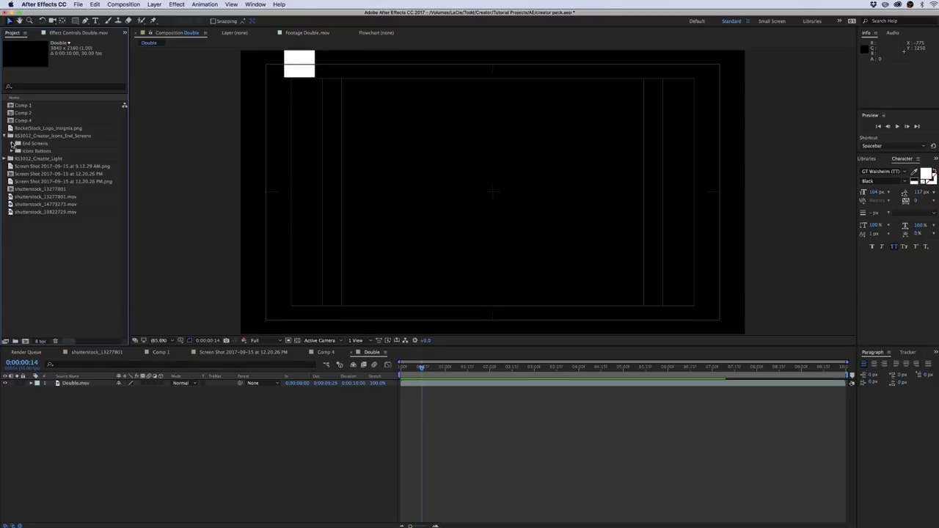
pyautogui.click(11, 143)
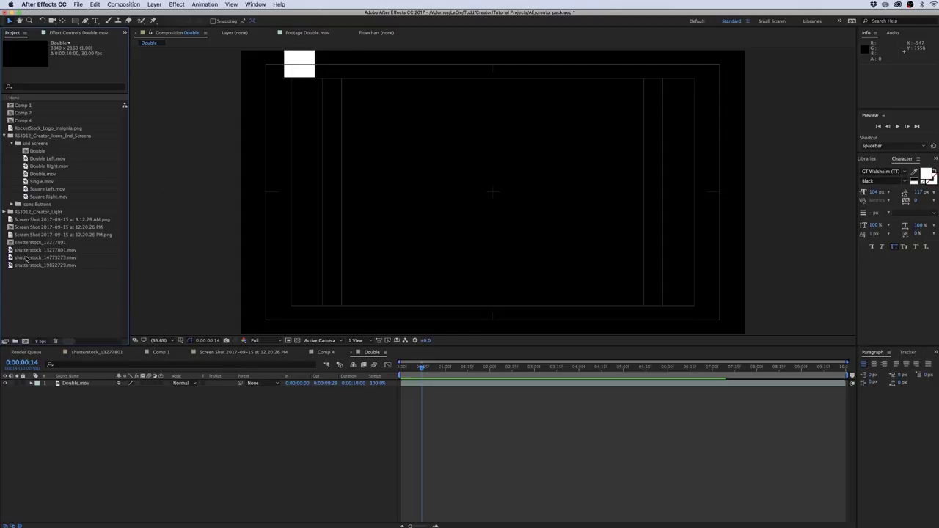
pyautogui.press('space')
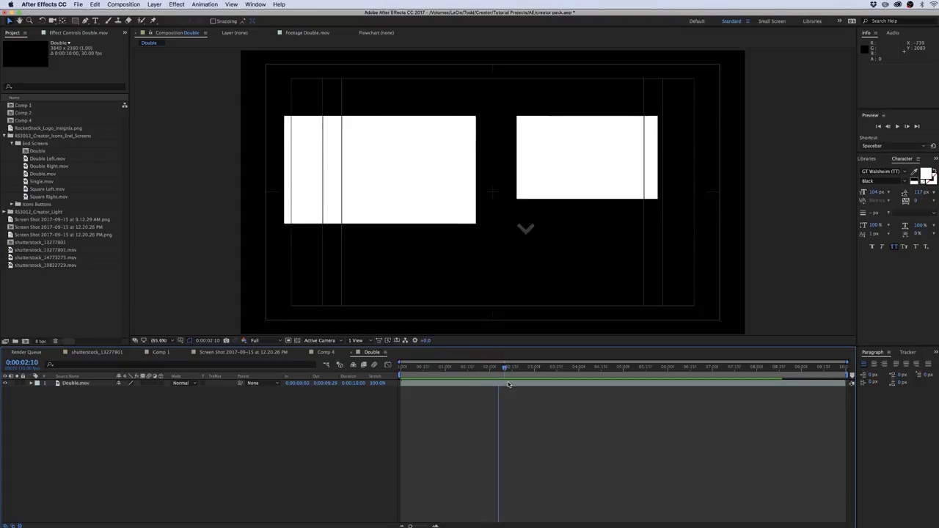
pyautogui.press('space')
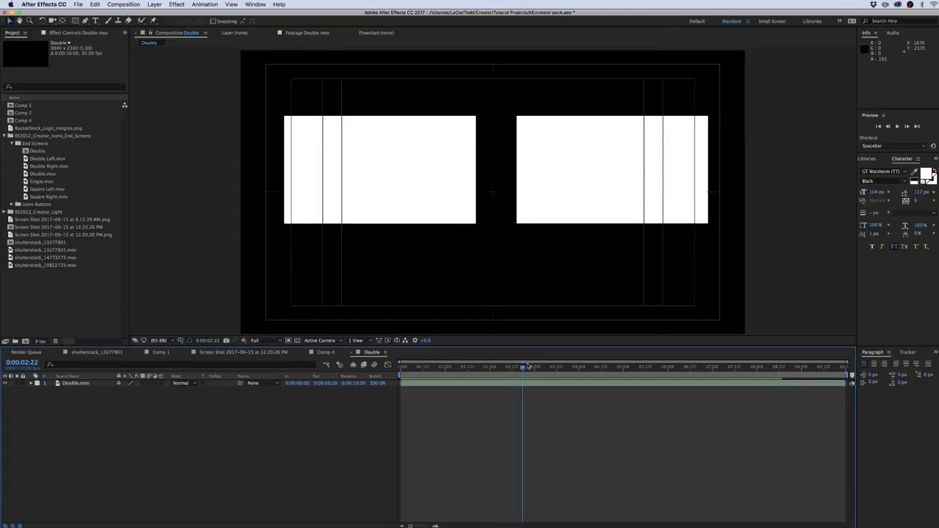
pyautogui.press('space')
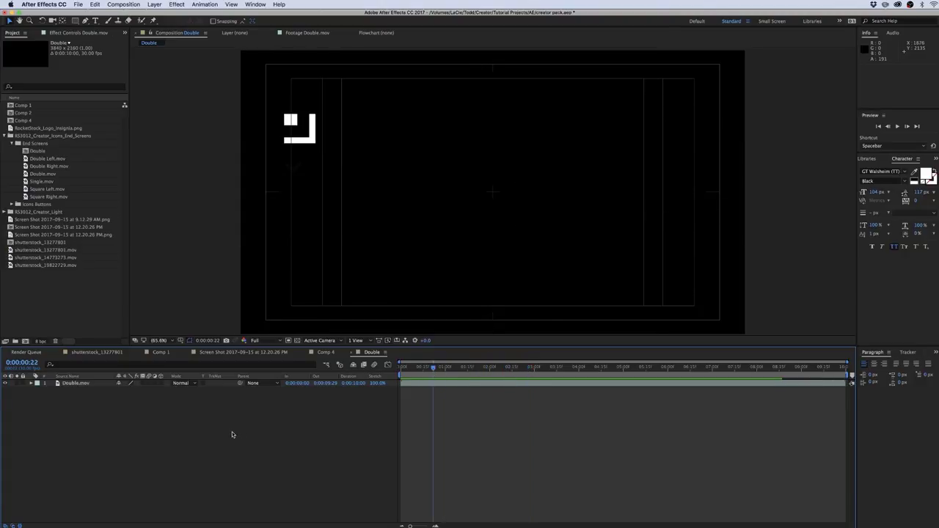
# Add shutterstock_18955577.mov as the background clip beneath Double.mov, scaled to 206%.
pyautogui.click(41, 282)
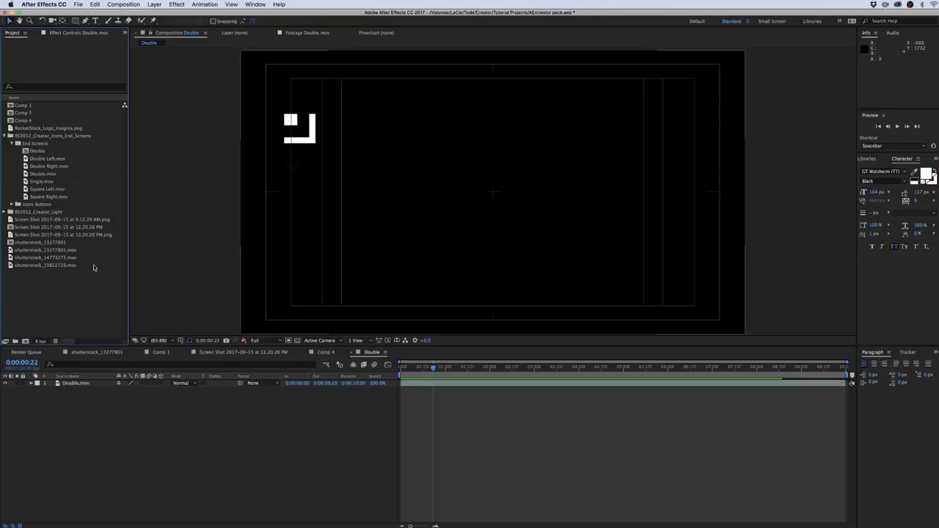
pyautogui.click(50, 266)
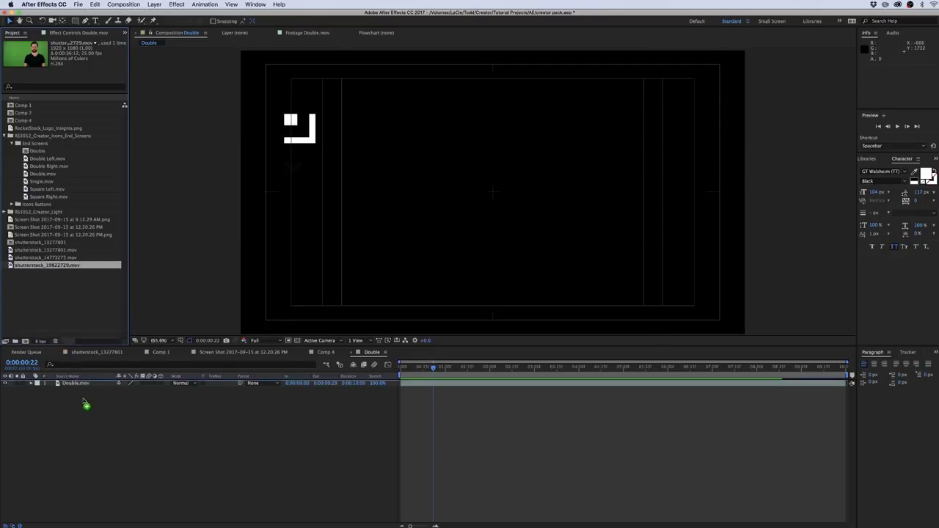
pyautogui.click(65, 259)
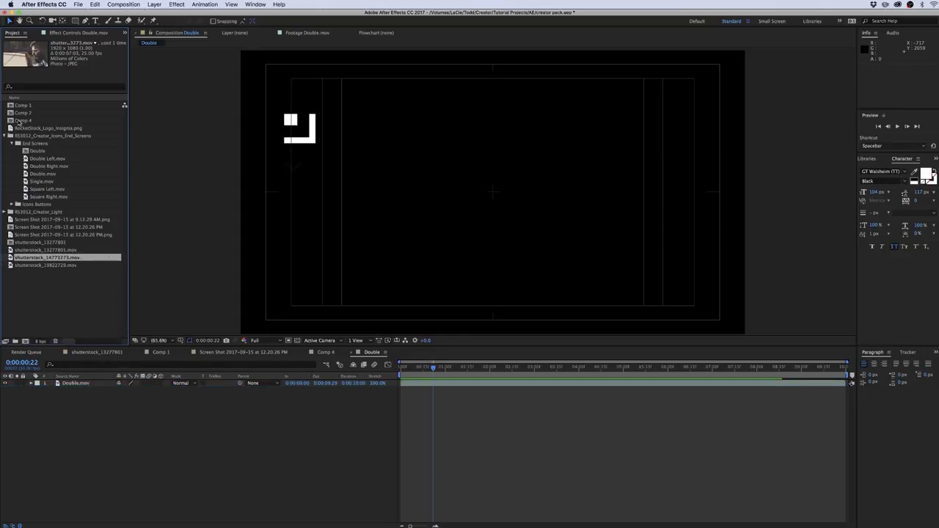
pyautogui.moveTo(32, 234); pyautogui.dragTo(457, 468)
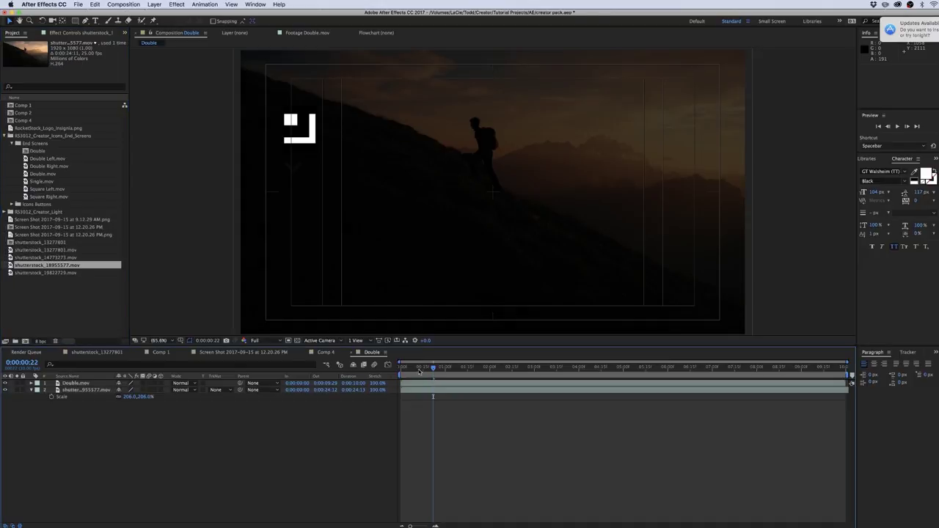
# Preview the end screen over the hiker footage from the start and stop at 0:00:02:19.
pyautogui.moveTo(419, 371); pyautogui.dragTo(370, 371)
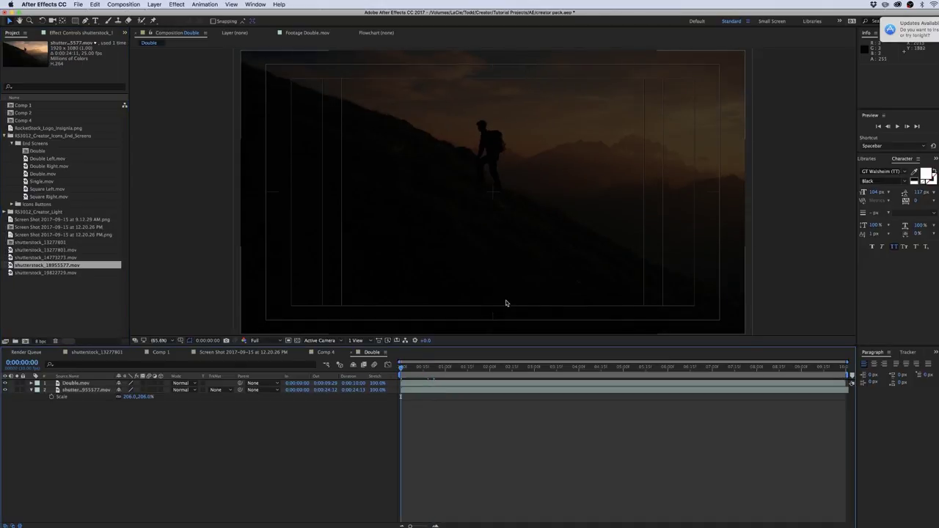
pyautogui.press('space')
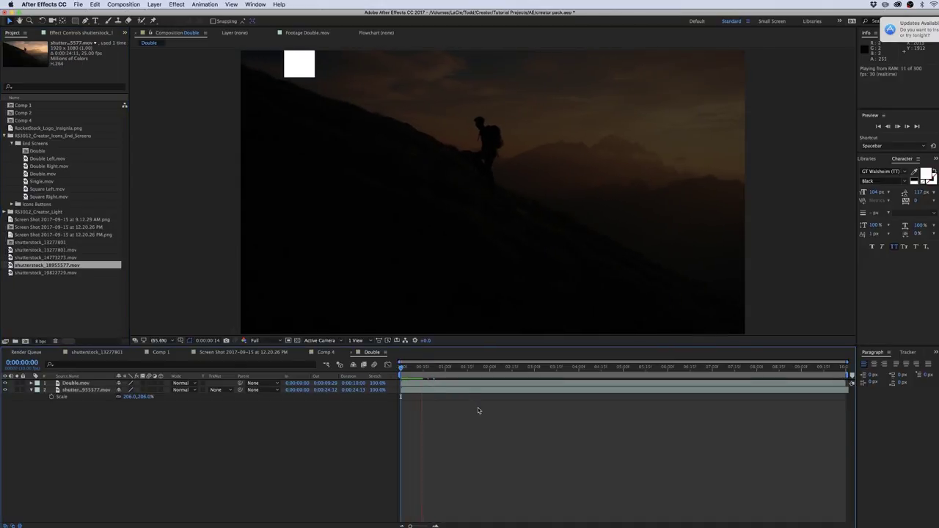
pyautogui.press('space')
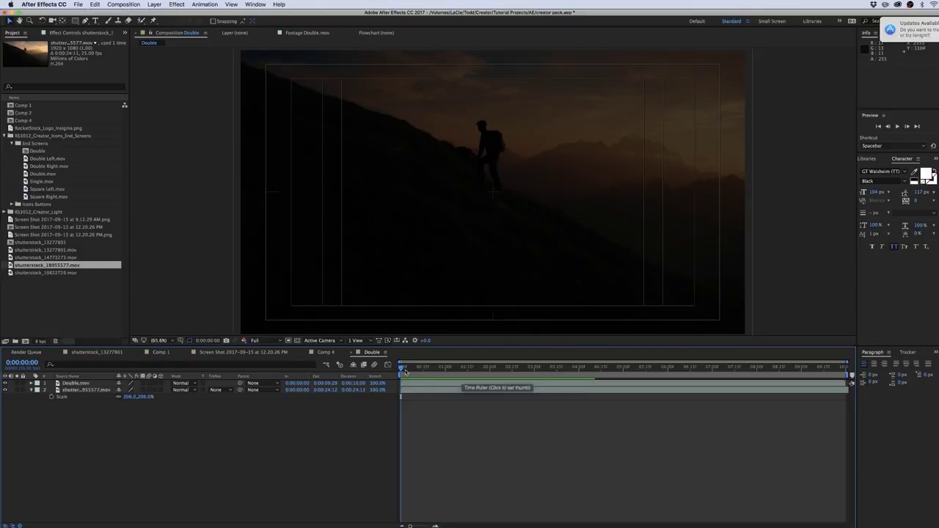
pyautogui.click(407, 371)
pyautogui.moveTo(407, 371); pyautogui.dragTo(518, 385)
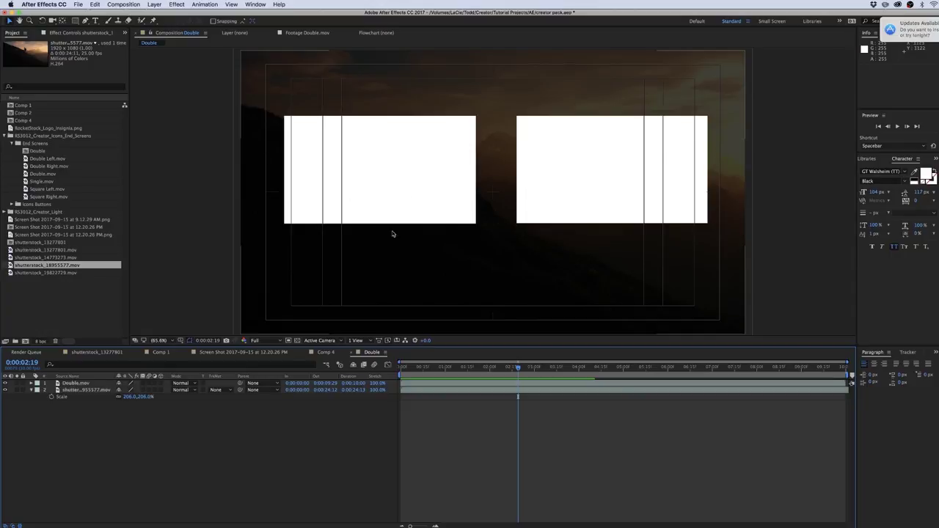
# Add Instagram.mov from the Social Media folder to the dark lower-right area of the end screen and show frame 0:00:01:13.
pyautogui.press('Home')
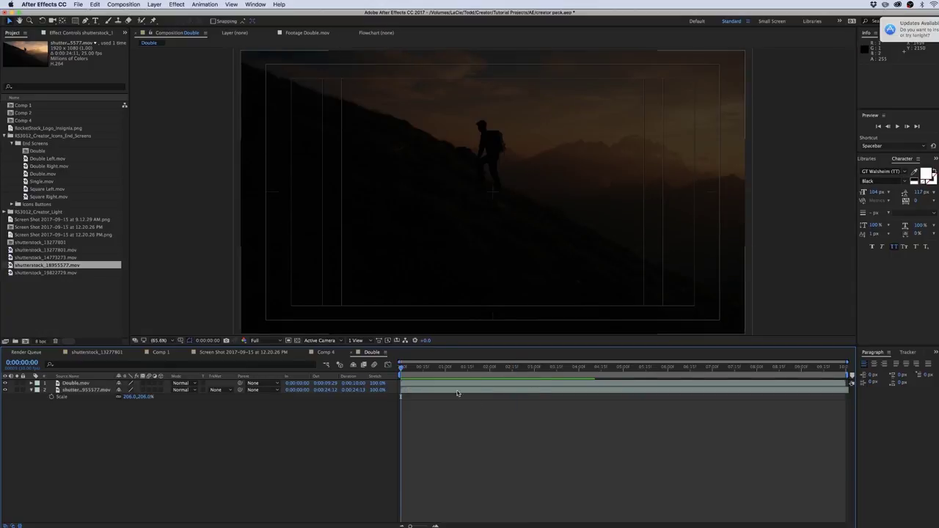
pyautogui.click(13, 143)
pyautogui.click(11, 151)
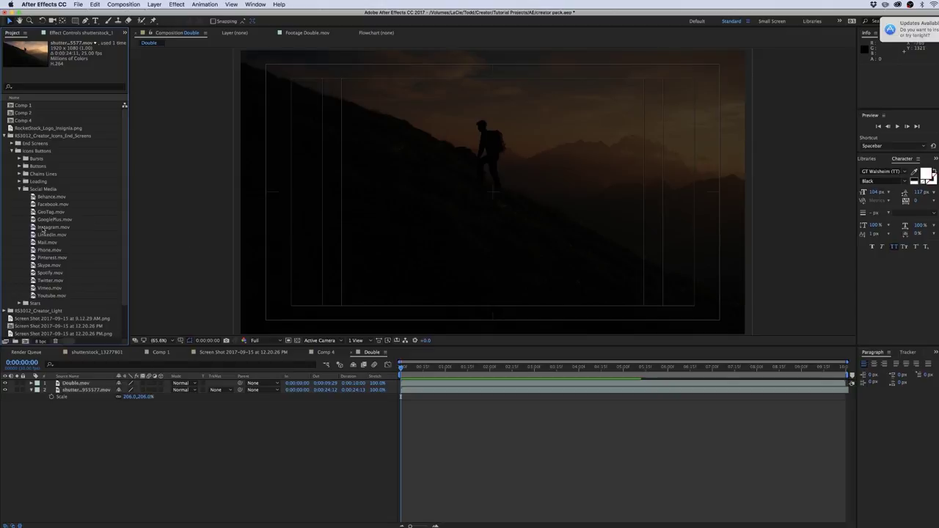
pyautogui.moveTo(33, 229); pyautogui.dragTo(568, 270)
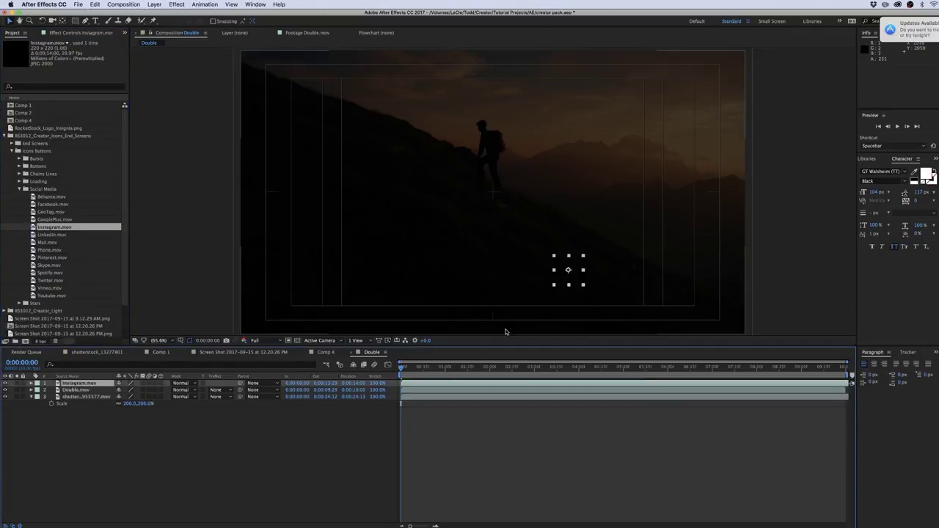
pyautogui.moveTo(416, 366); pyautogui.dragTo(463, 367)
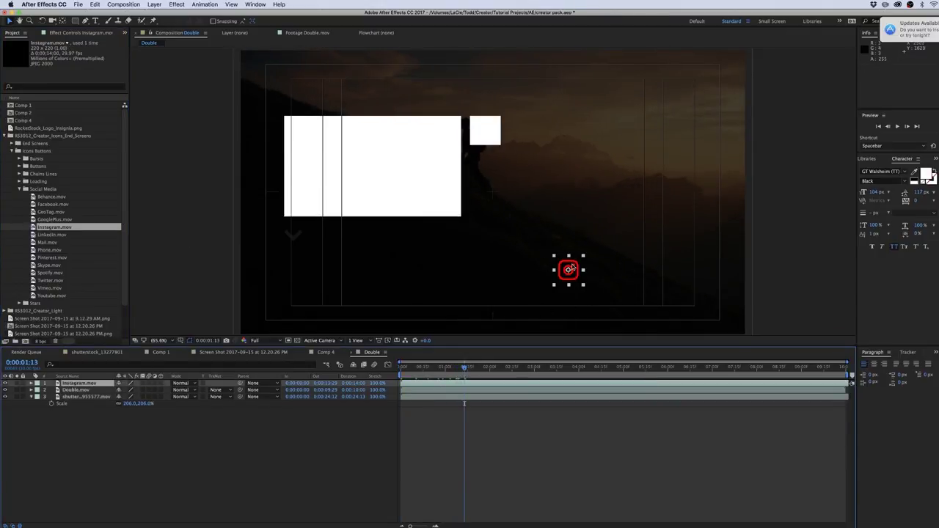
# Apply a Generate Fill effect to the Instagram icon and reposition it farther right and slightly lower.
pyautogui.click(176, 3)
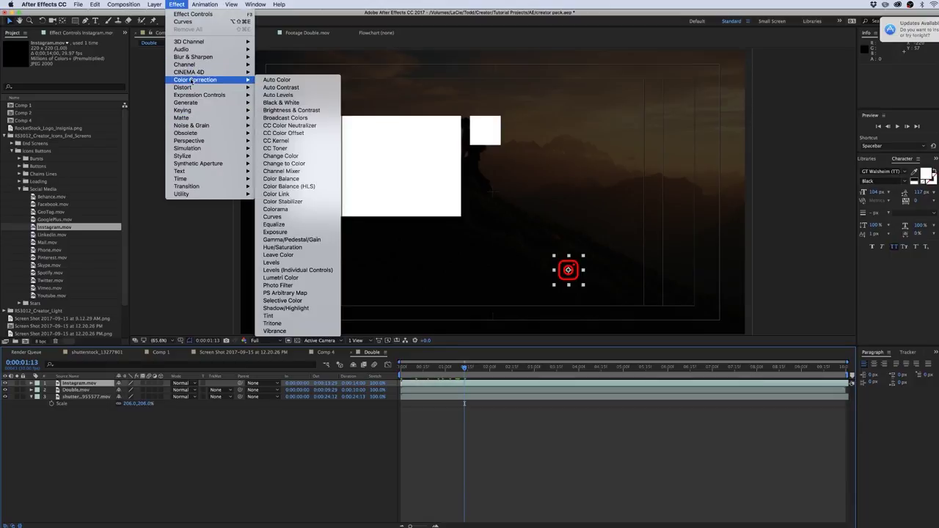
pyautogui.moveTo(212, 102)
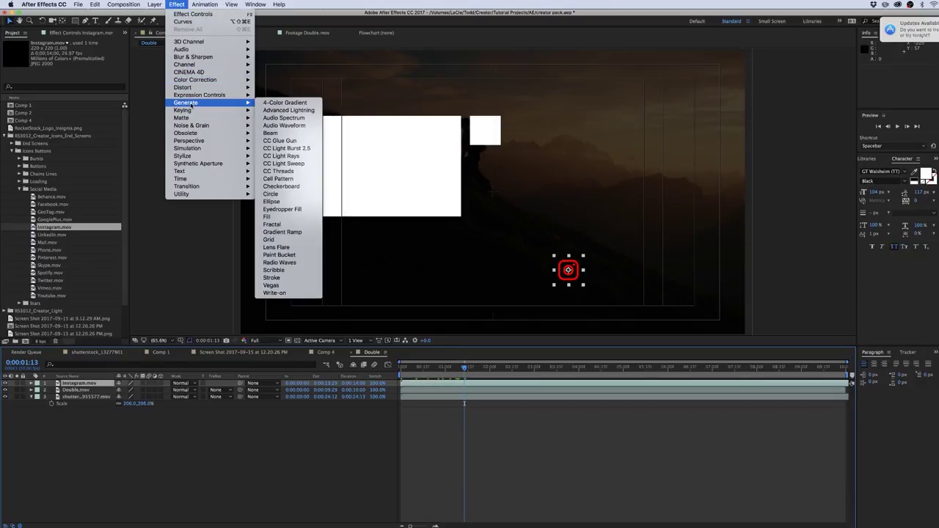
pyautogui.click(275, 217)
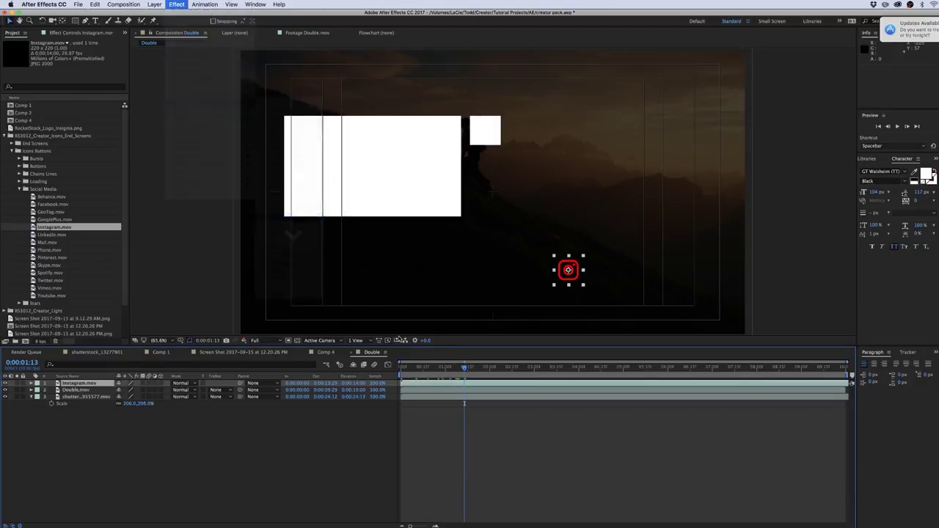
pyautogui.moveTo(576, 274); pyautogui.dragTo(629, 282)
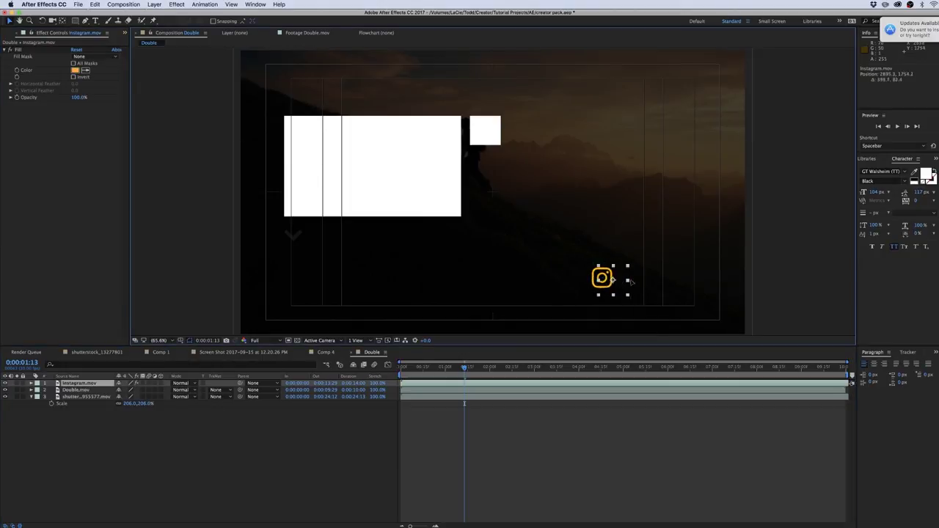
pyautogui.click(232, 482)
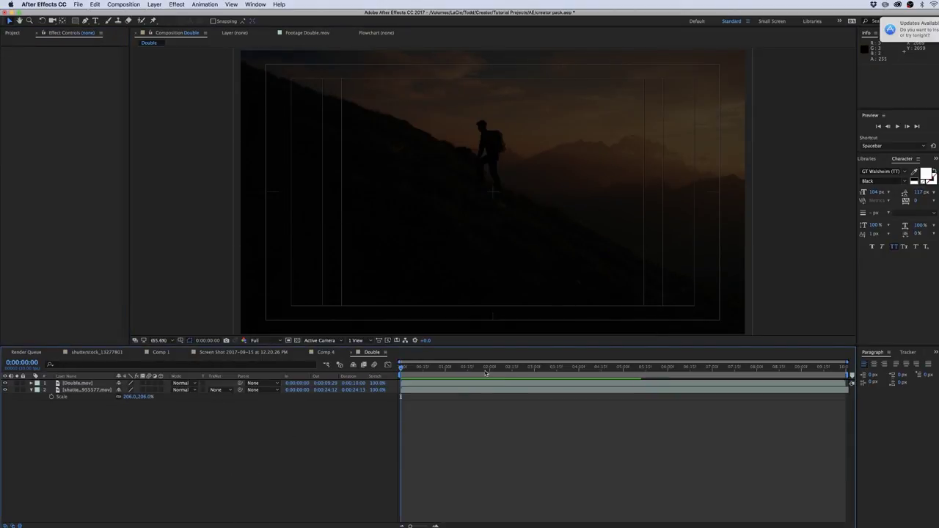
# Play the end screen to 0:00:03:04 and add the title "WATCH MORE OF OUR VIDEOS!" in Montserrat Black below the white frames.
pyautogui.press('space')
pyautogui.press('space')
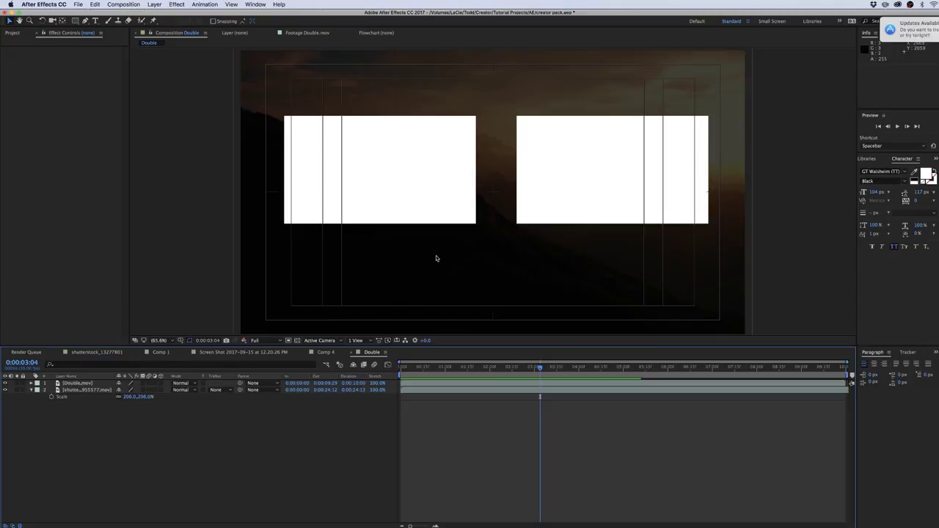
pyautogui.click(98, 19)
pyautogui.click(398, 262)
pyautogui.write('w')
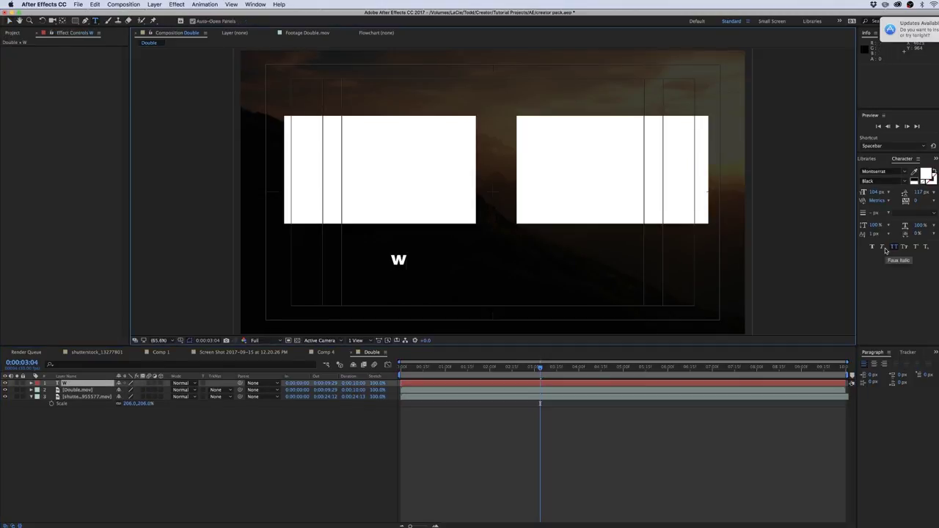
pyautogui.write('ATCH MORE OF OUR')
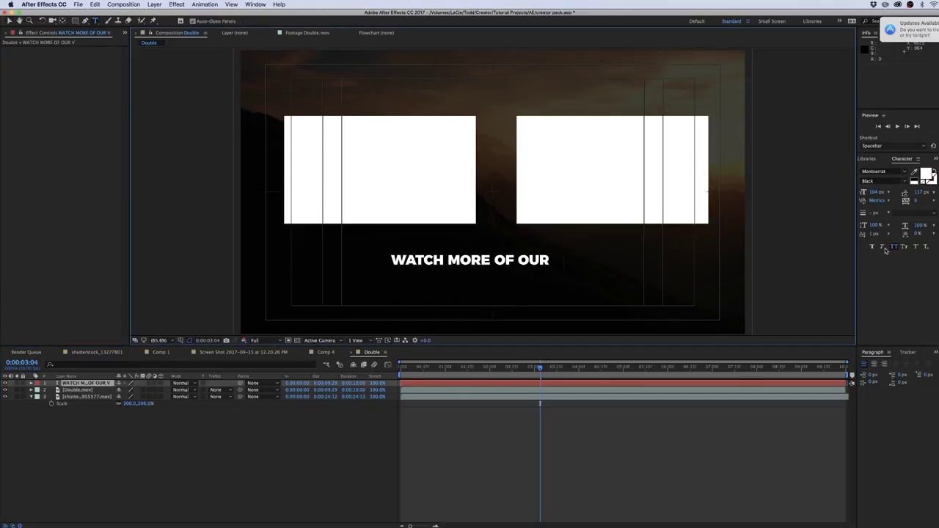
pyautogui.write(' VIDEOS')
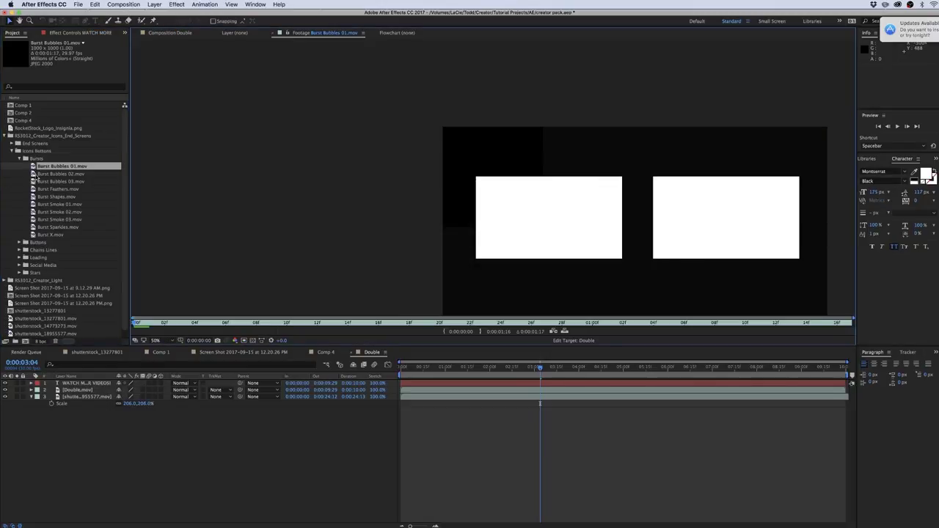
# Preview the Burst Bubbles 02.mov and Burst Bubbles 01.mov animations from the Bursts folder.
pyautogui.doubleClick(36, 174)
pyautogui.press('space')
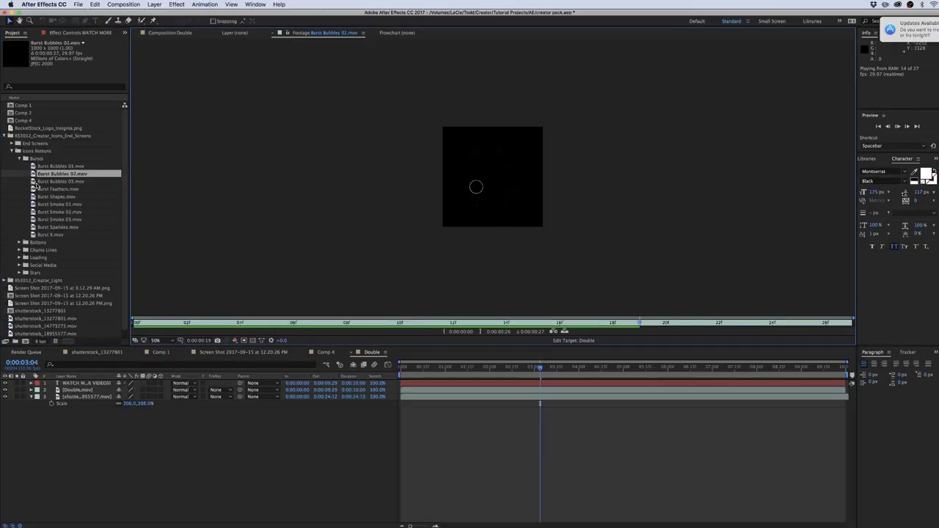
pyautogui.doubleClick(35, 167)
pyautogui.press('space')
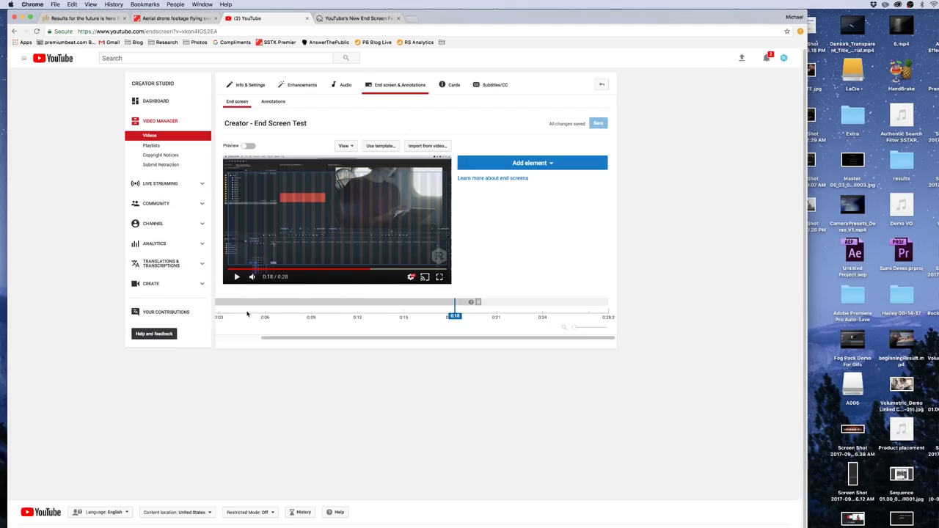
# In YouTube's end screen editor, add the upload "Geneva: 100+ Stylish Corporate Elements" as a video element at 0:21 and fit it over the left white frame.
pyautogui.click(237, 277)
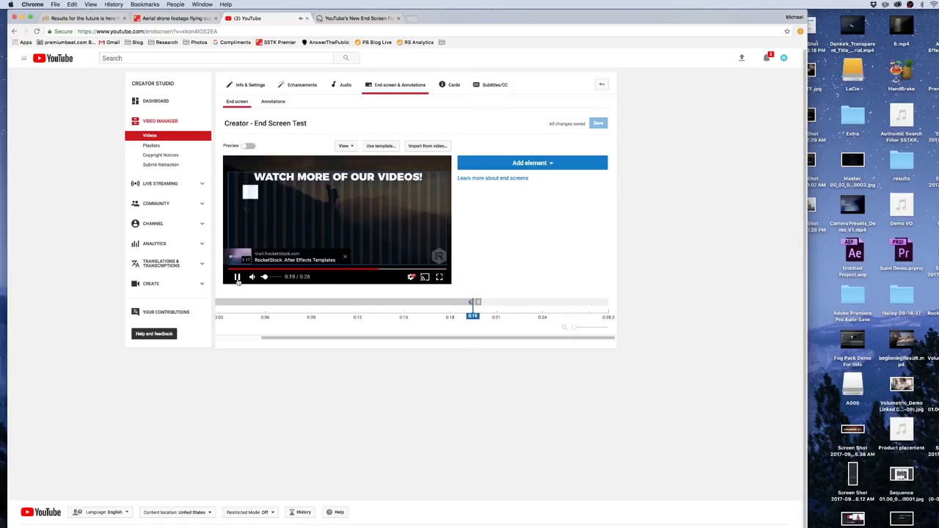
pyautogui.click(237, 277)
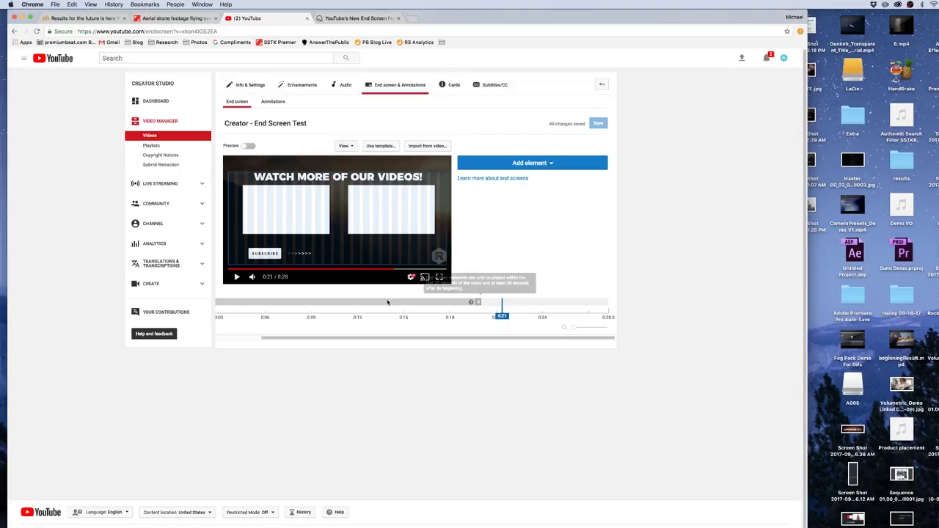
pyautogui.click(547, 163)
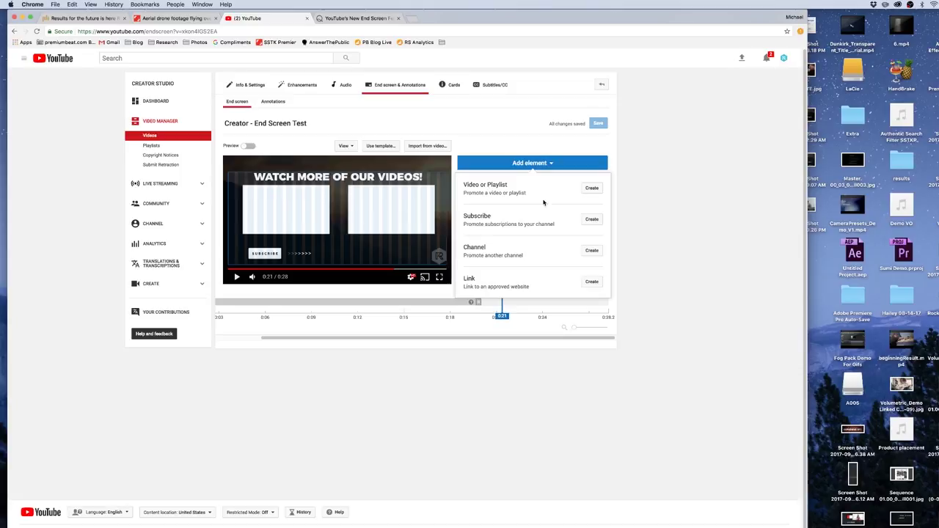
pyautogui.click(591, 188)
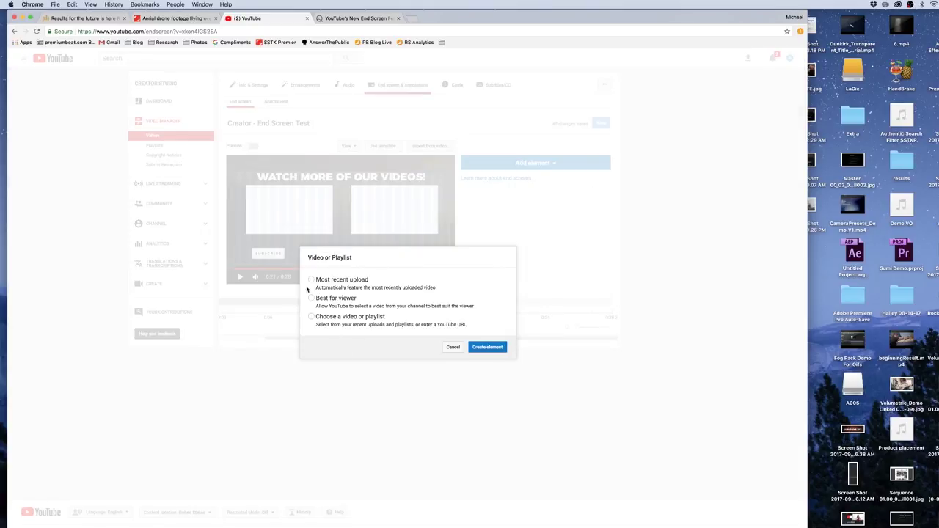
pyautogui.click(312, 317)
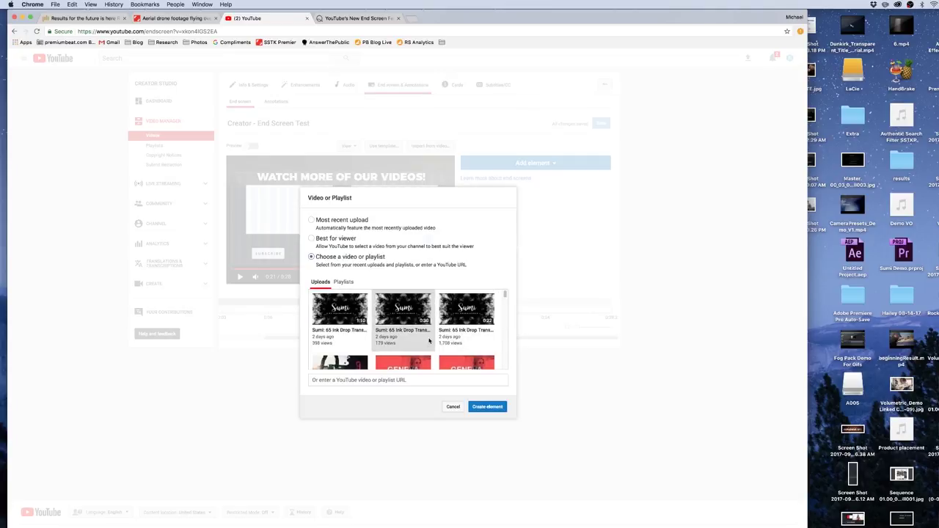
pyautogui.scroll(-2, 403, 334)
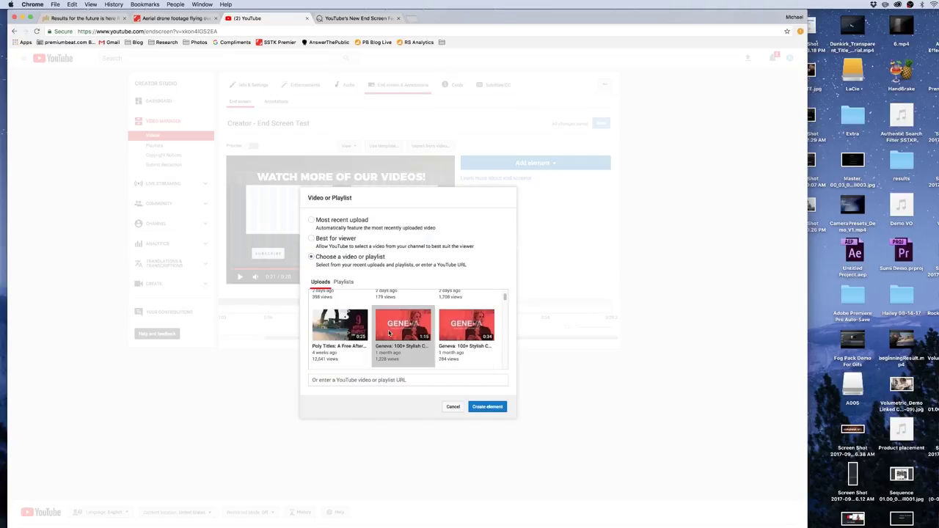
pyautogui.click(488, 406)
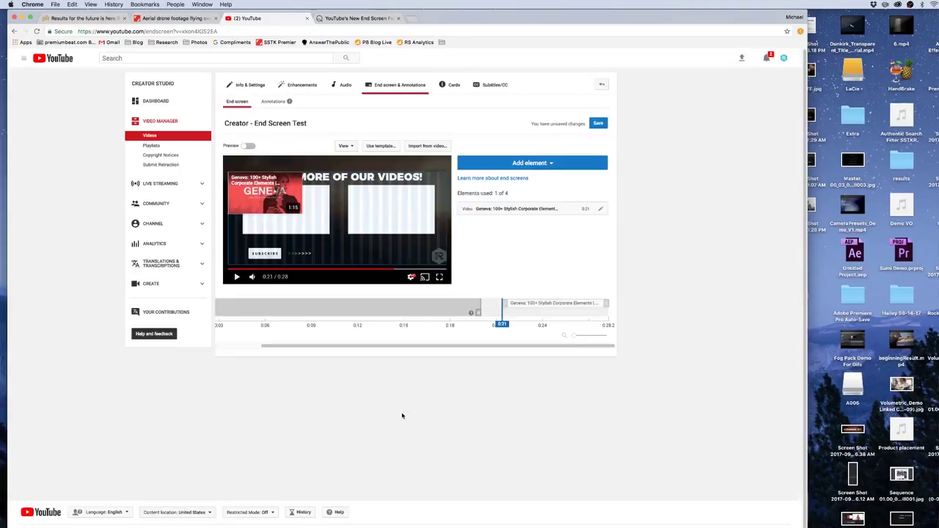
pyautogui.moveTo(265, 213); pyautogui.dragTo(298, 218)
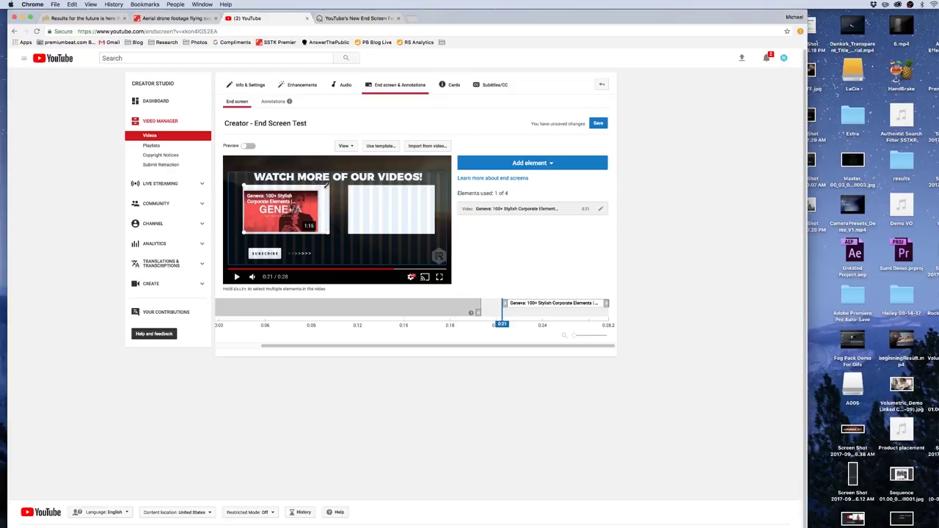
pyautogui.moveTo(327, 185); pyautogui.dragTo(329, 183)
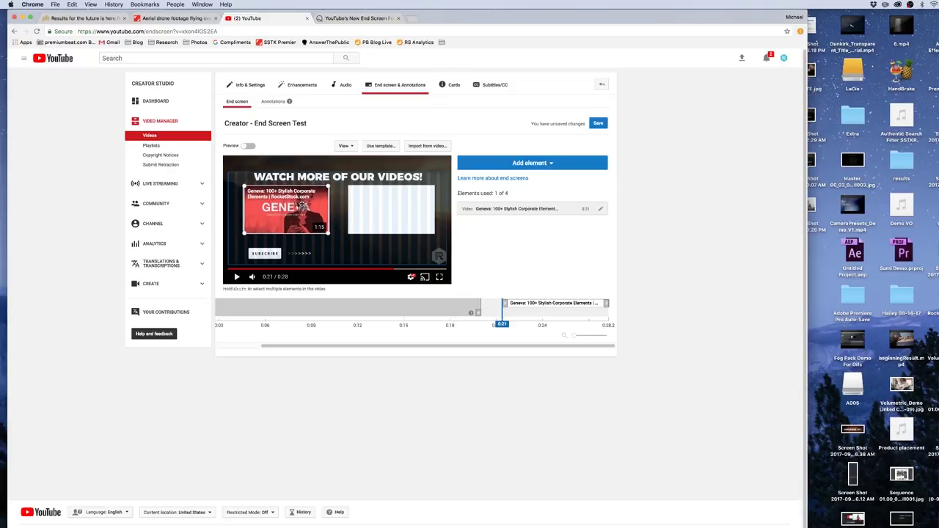
# Add a second video element set to Most recent upload for the right white frame.
pyautogui.click(538, 166)
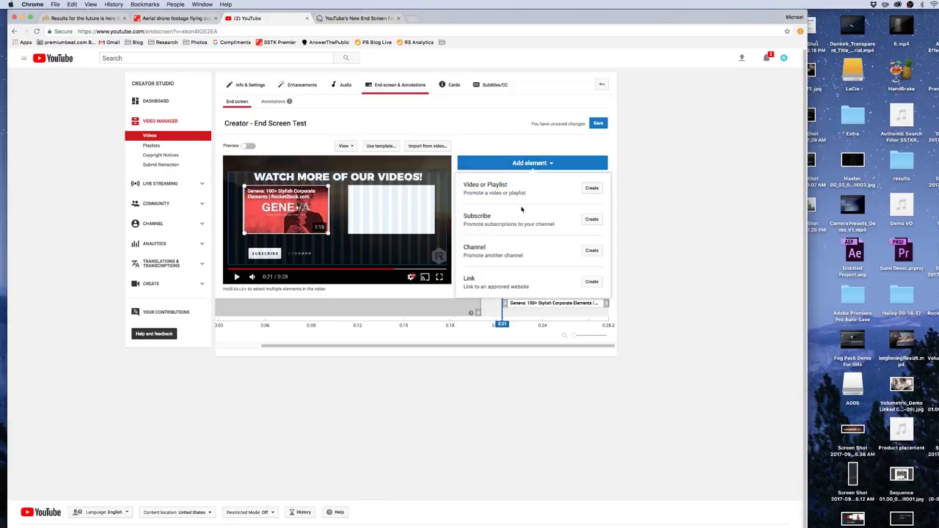
pyautogui.click(521, 193)
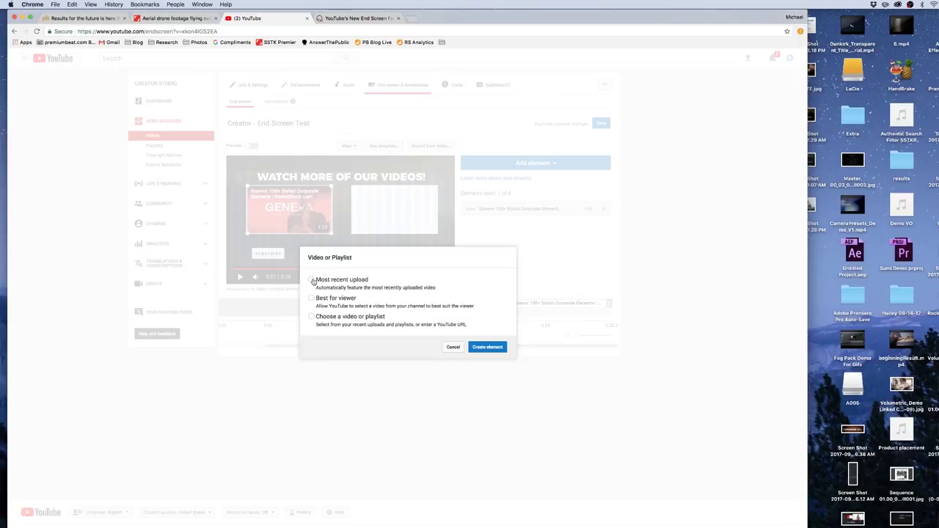
pyautogui.click(488, 347)
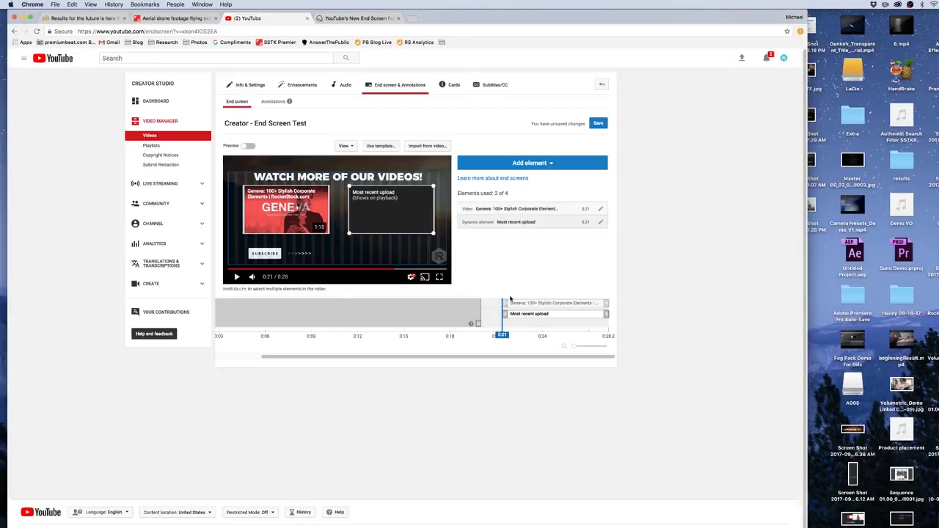
# Start the Geneva element at about 0:20 and the Most recent upload element slightly earlier, and check the end screen in full screen.
pyautogui.moveTo(501, 336)
pyautogui.mouseDown()
pyautogui.moveTo(475, 336)
pyautogui.moveTo(484, 336)
pyautogui.mouseUp()
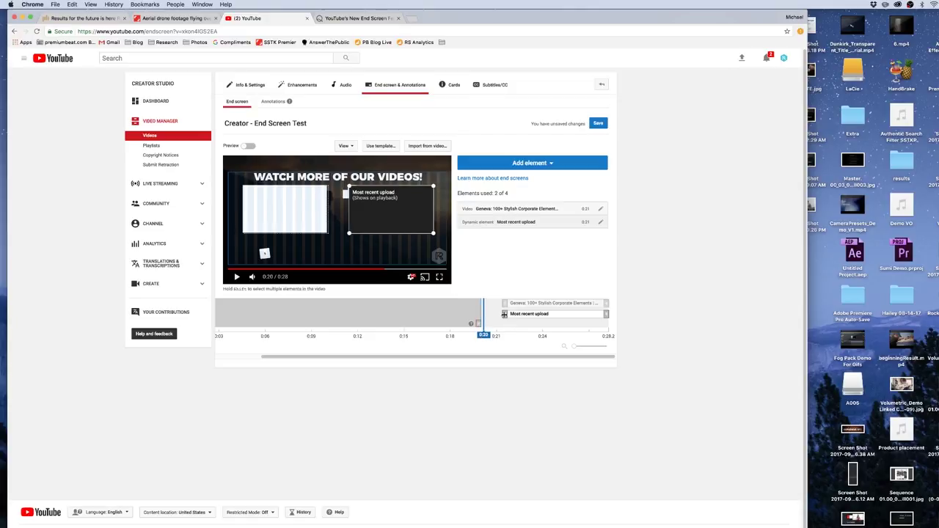
pyautogui.moveTo(502, 304)
pyautogui.mouseDown()
pyautogui.moveTo(484, 303)
pyautogui.moveTo(484, 335)
pyautogui.moveTo(502, 335)
pyautogui.moveTo(497, 314)
pyautogui.mouseUp()
pyautogui.click(502, 314)
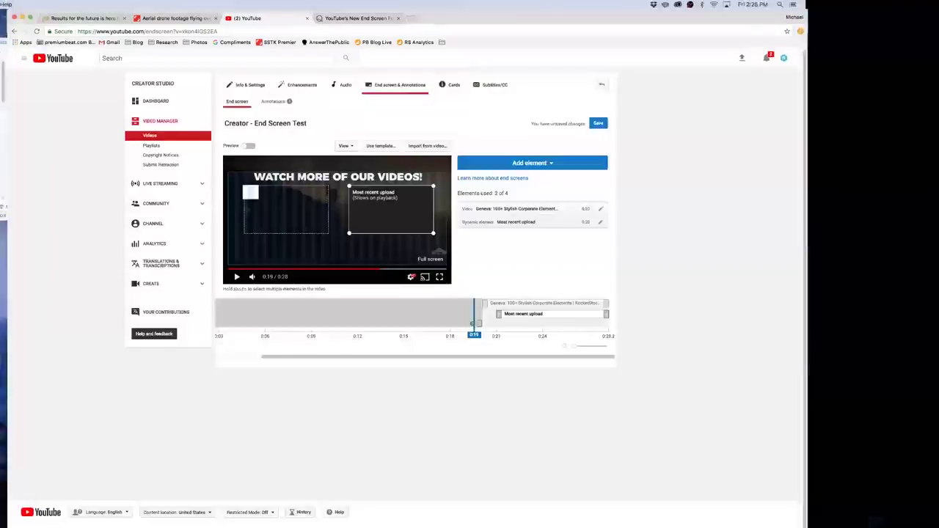
pyautogui.click(439, 278)
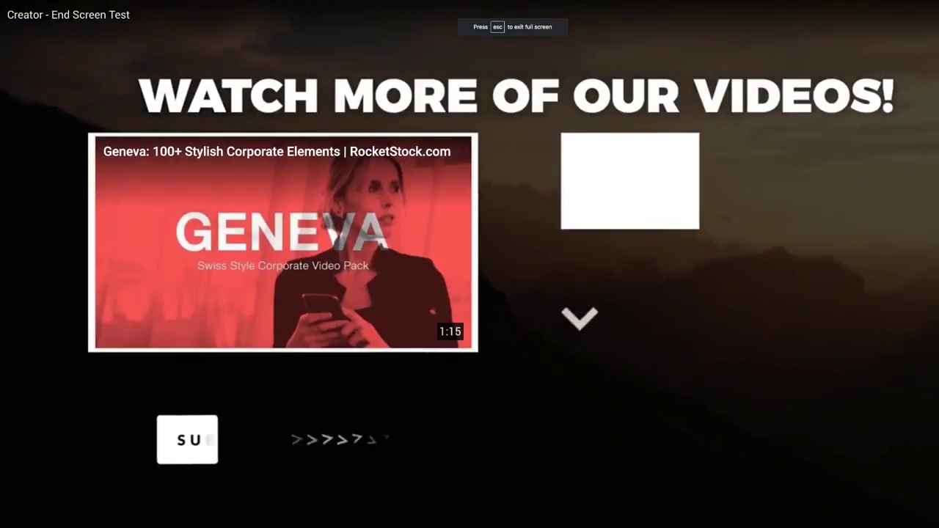
pyautogui.press('Escape')
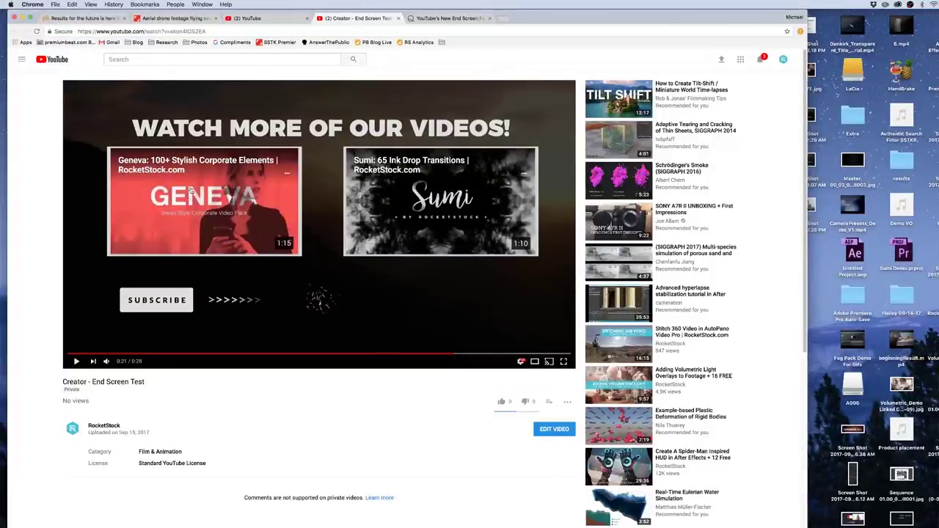